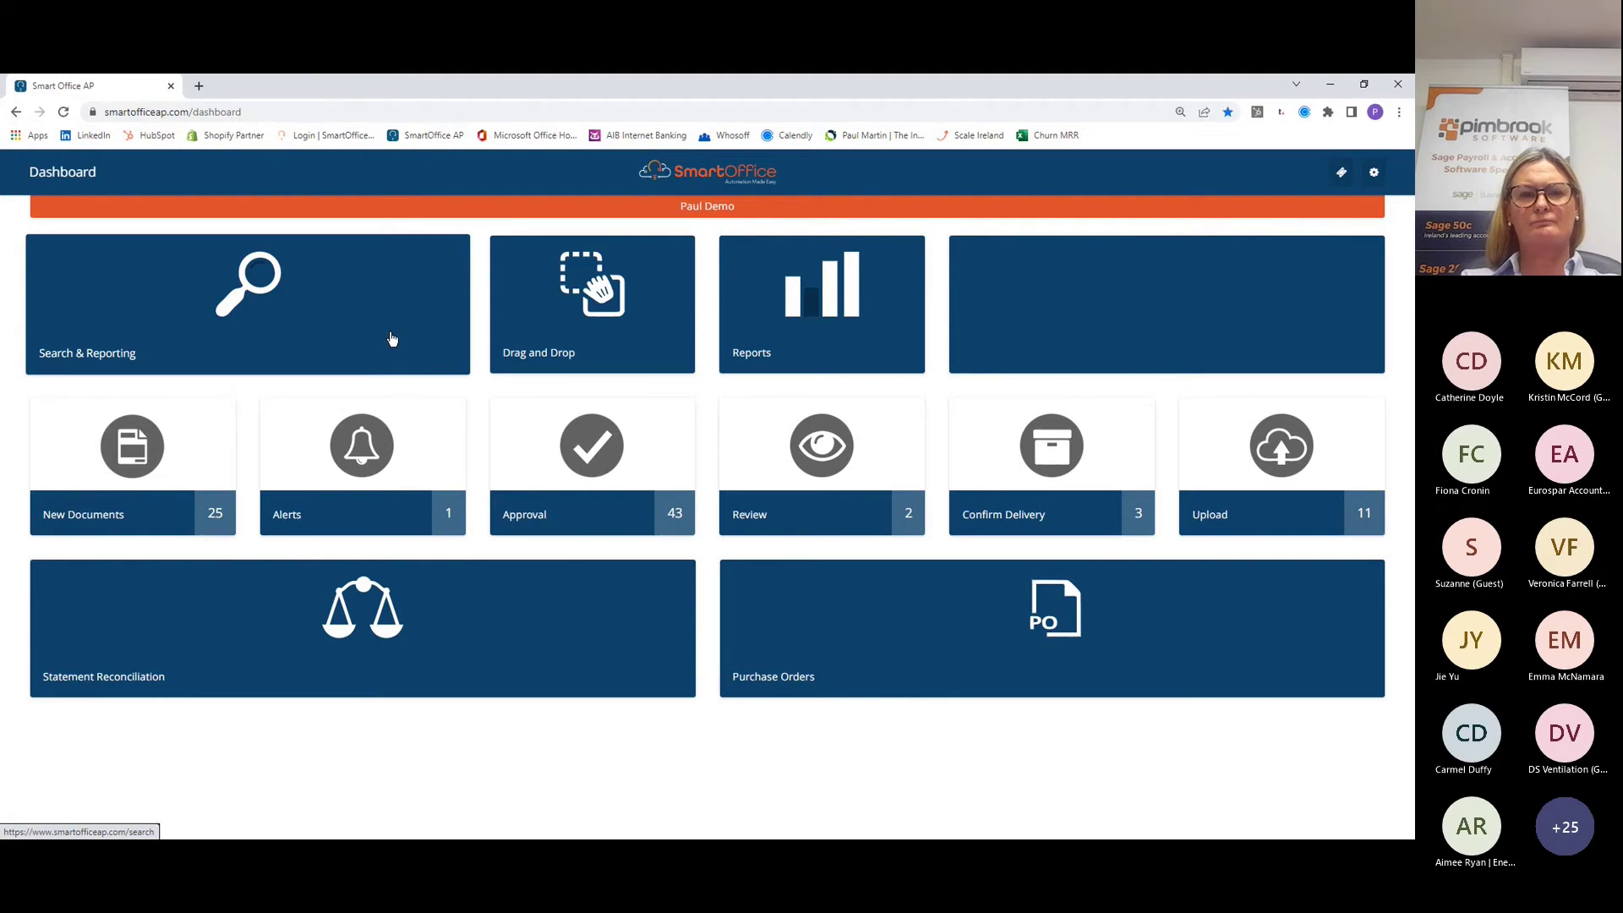
click(391, 339)
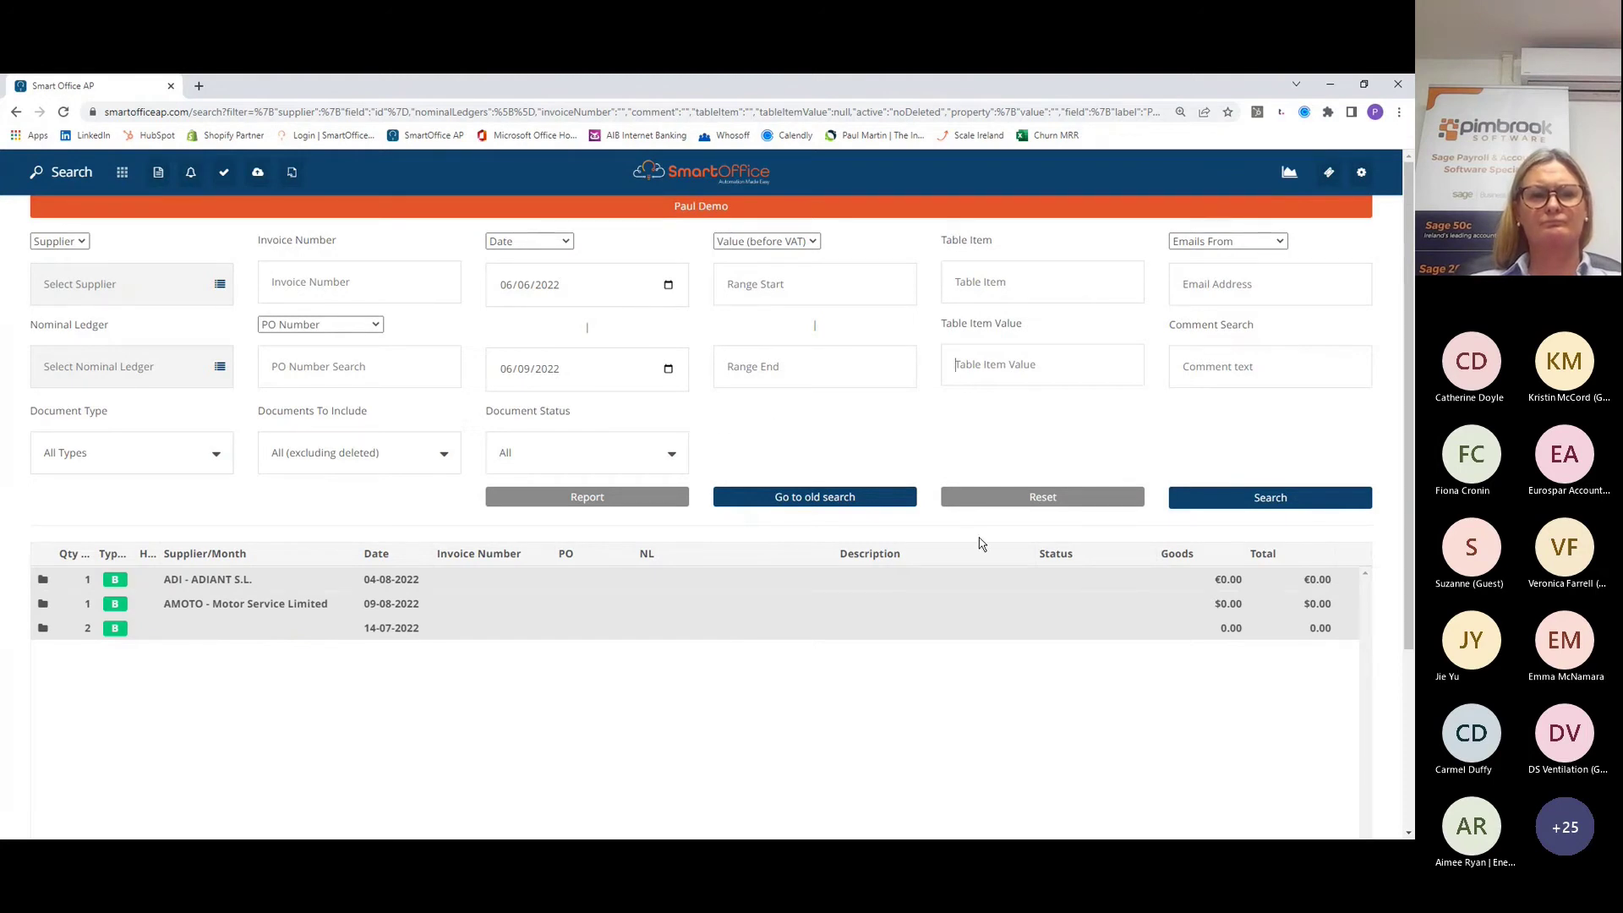
Step: Try the comment and item search fields, expand the ADI - ADIANT S.L. group, then return to the dashboard
click(1224, 380)
click(1033, 294)
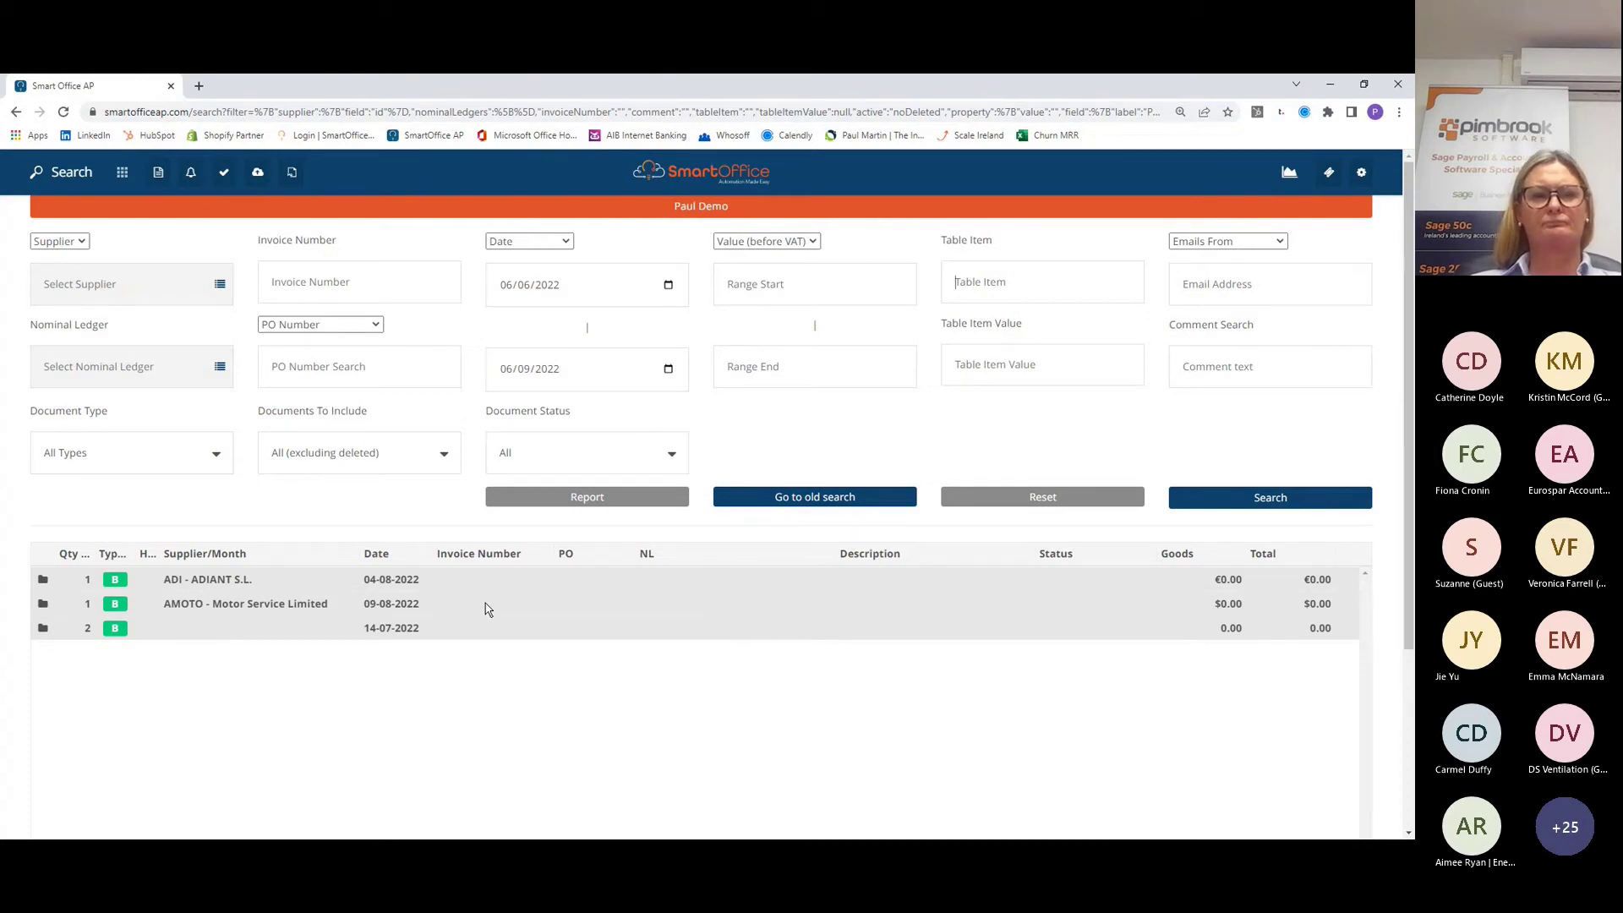
click(296, 584)
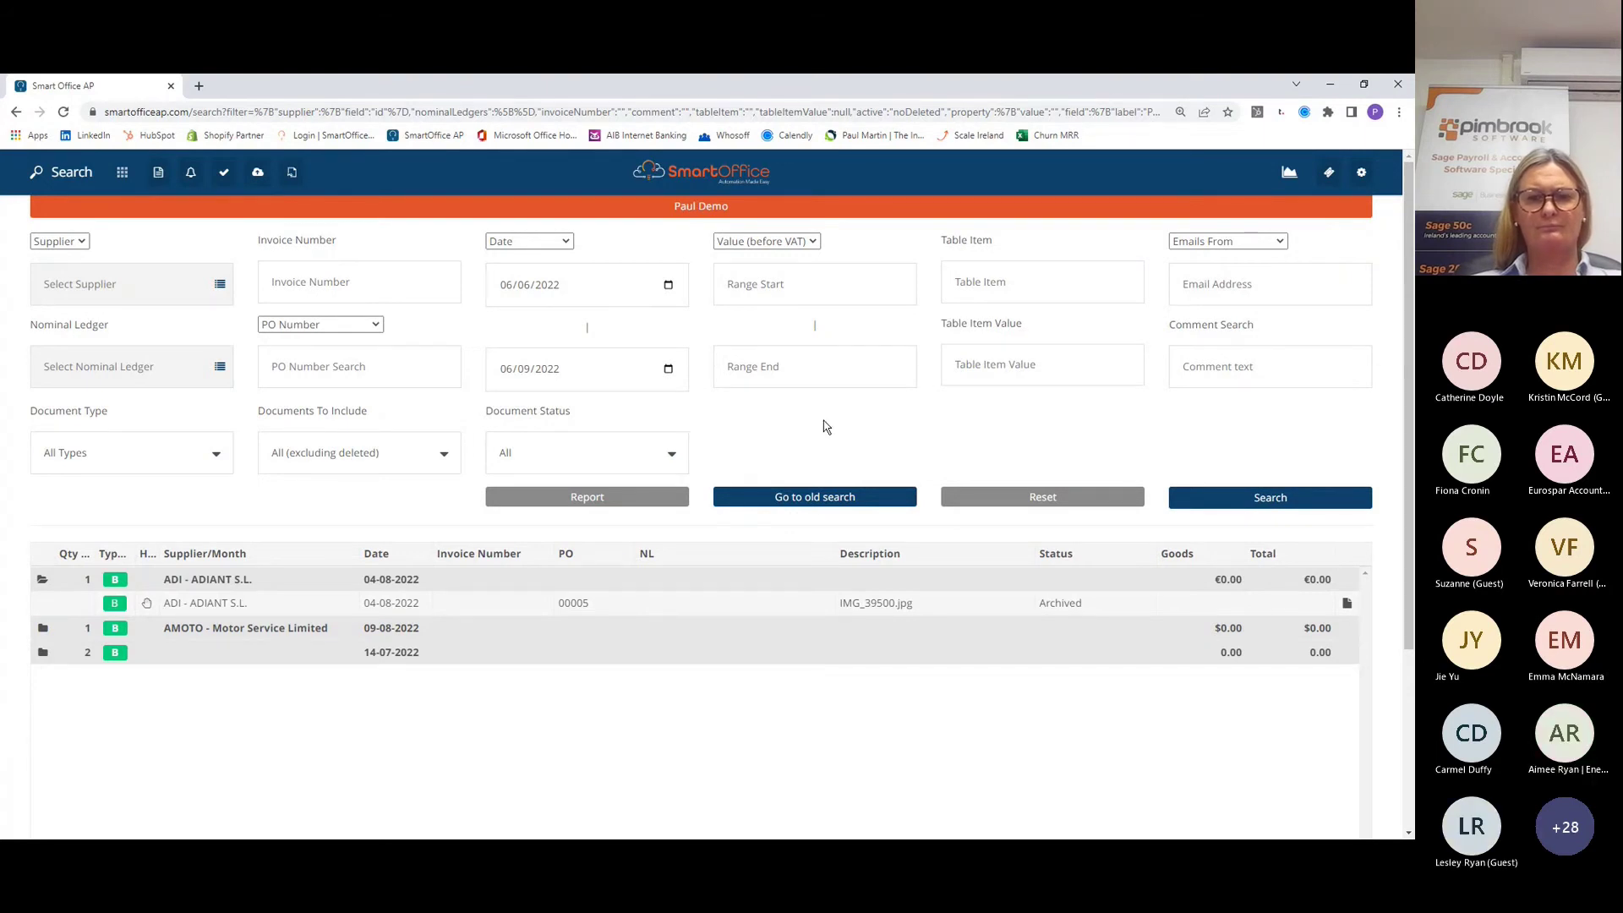
click(123, 174)
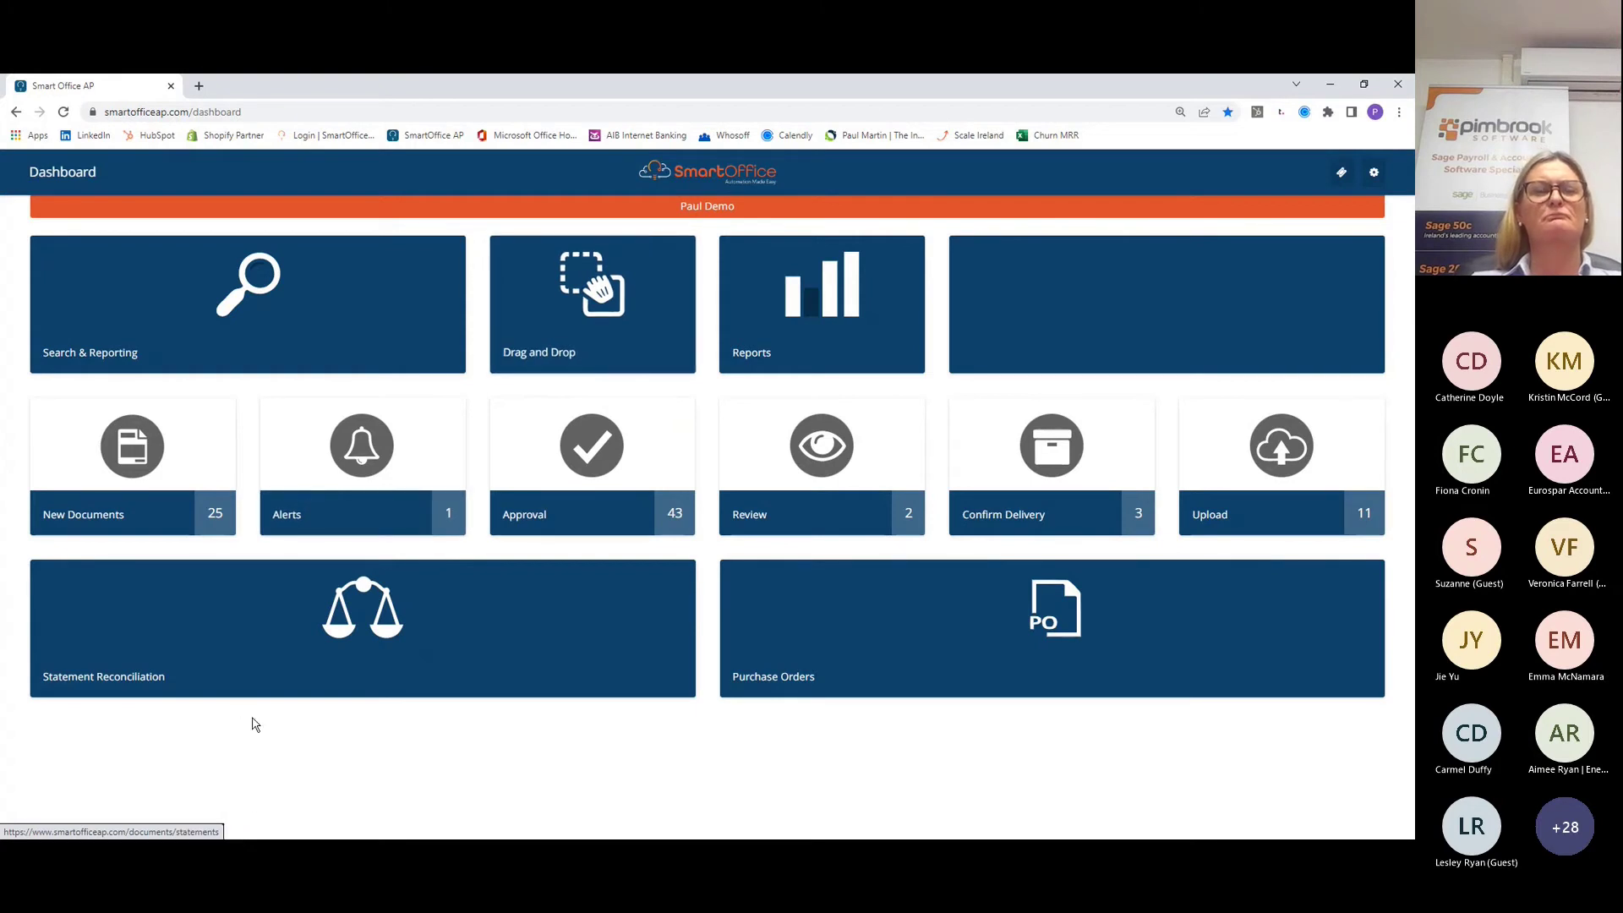
Step: View the Drag and Drop invoice upload page, send for processing, then return to the dashboard
click(568, 289)
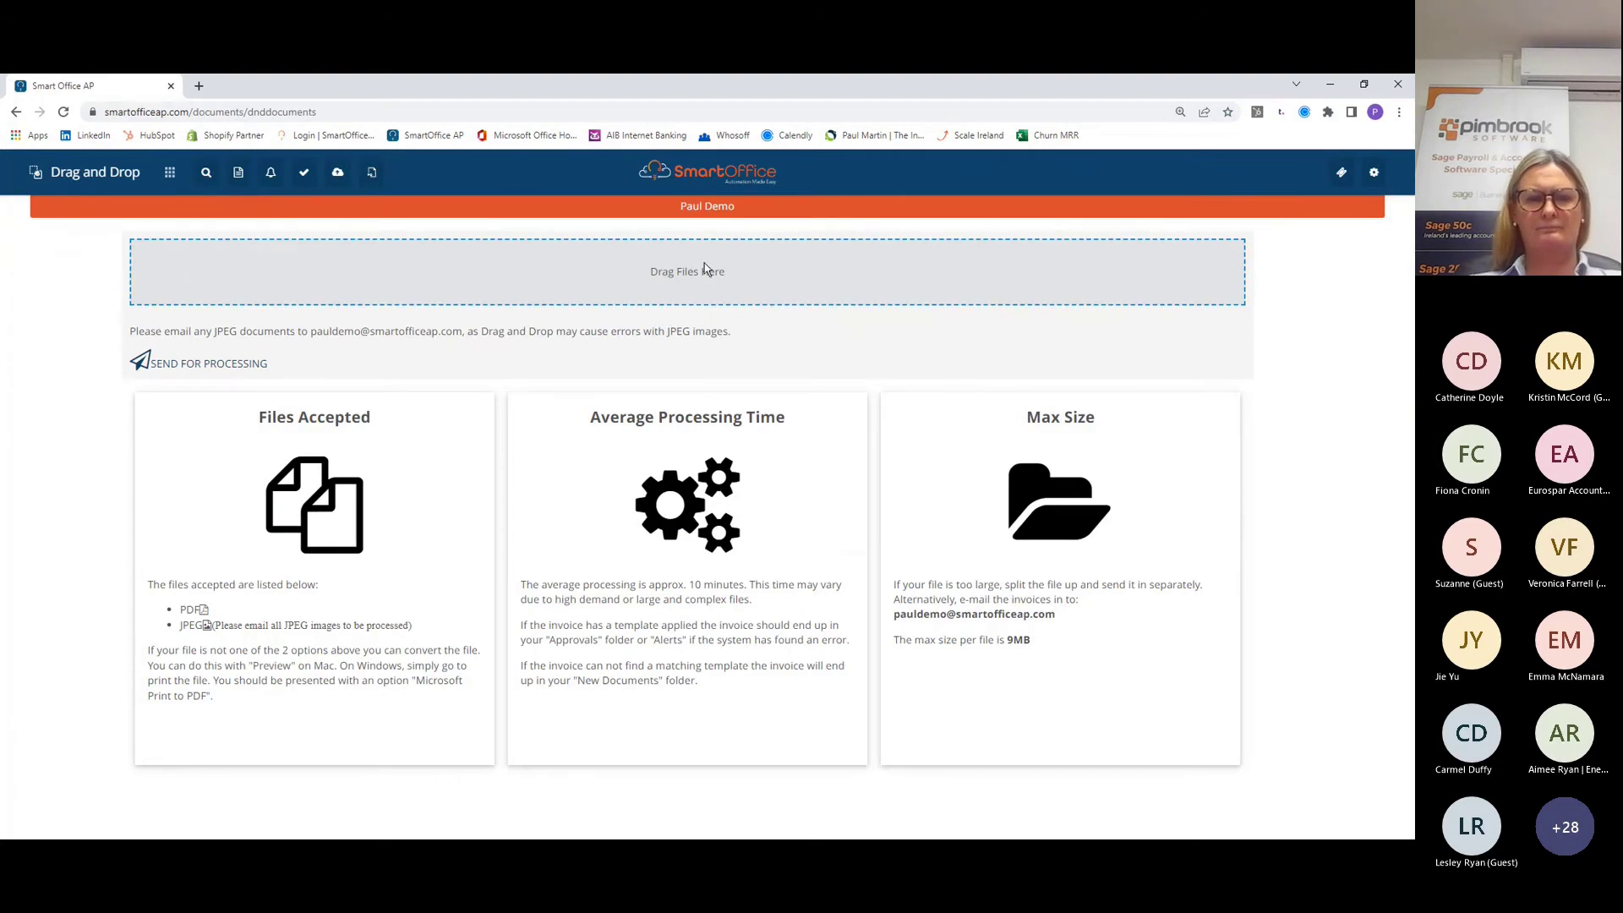
click(199, 371)
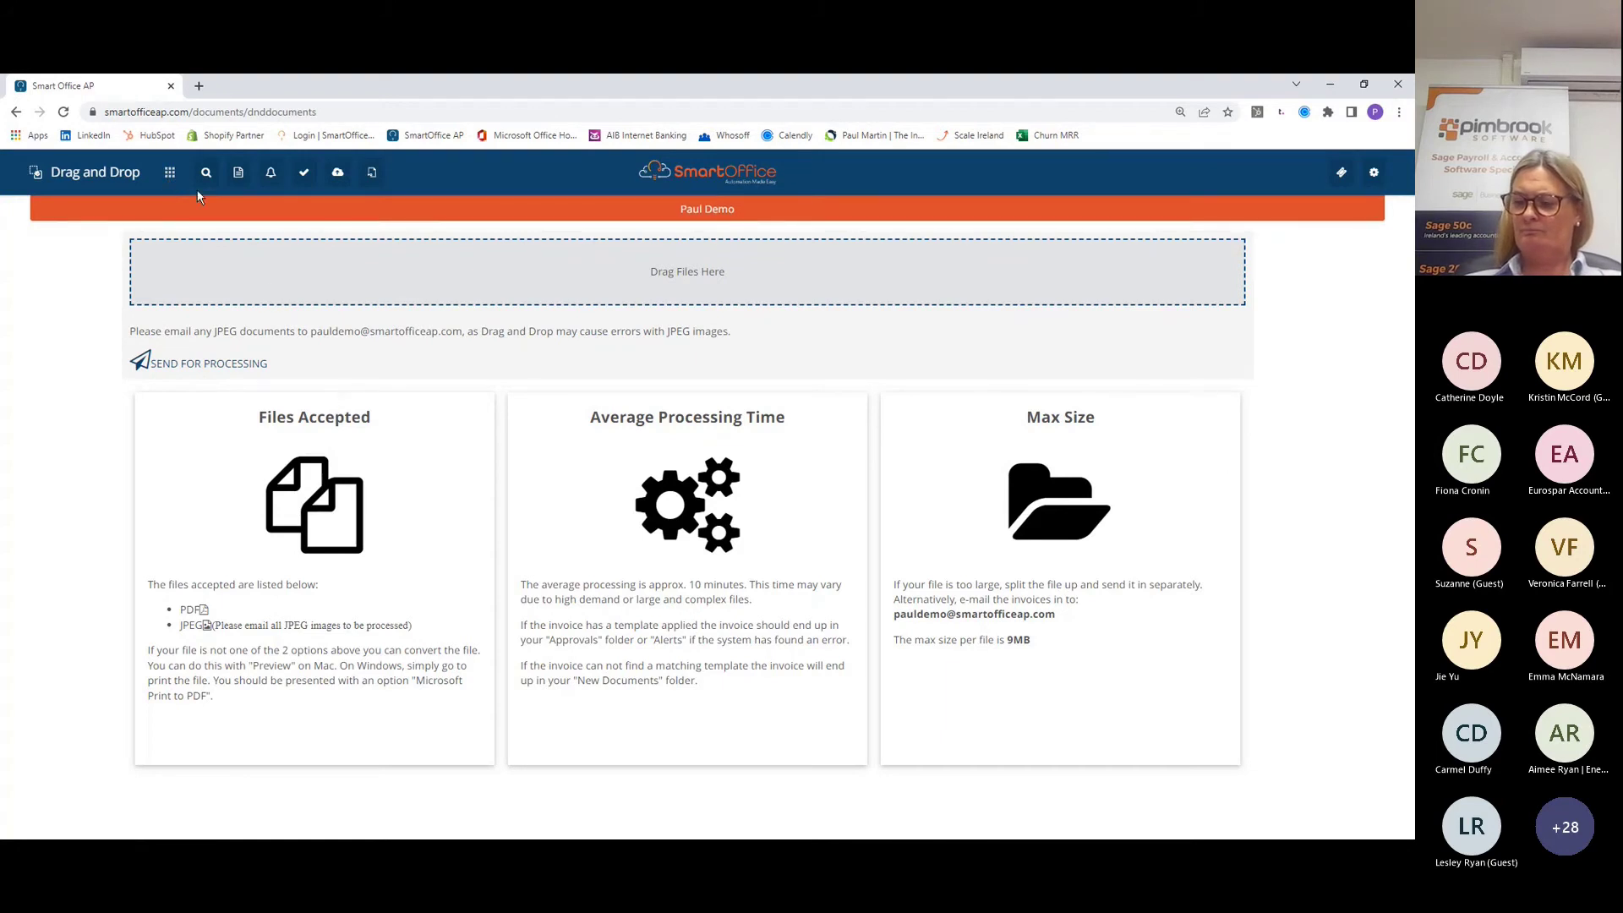
click(169, 172)
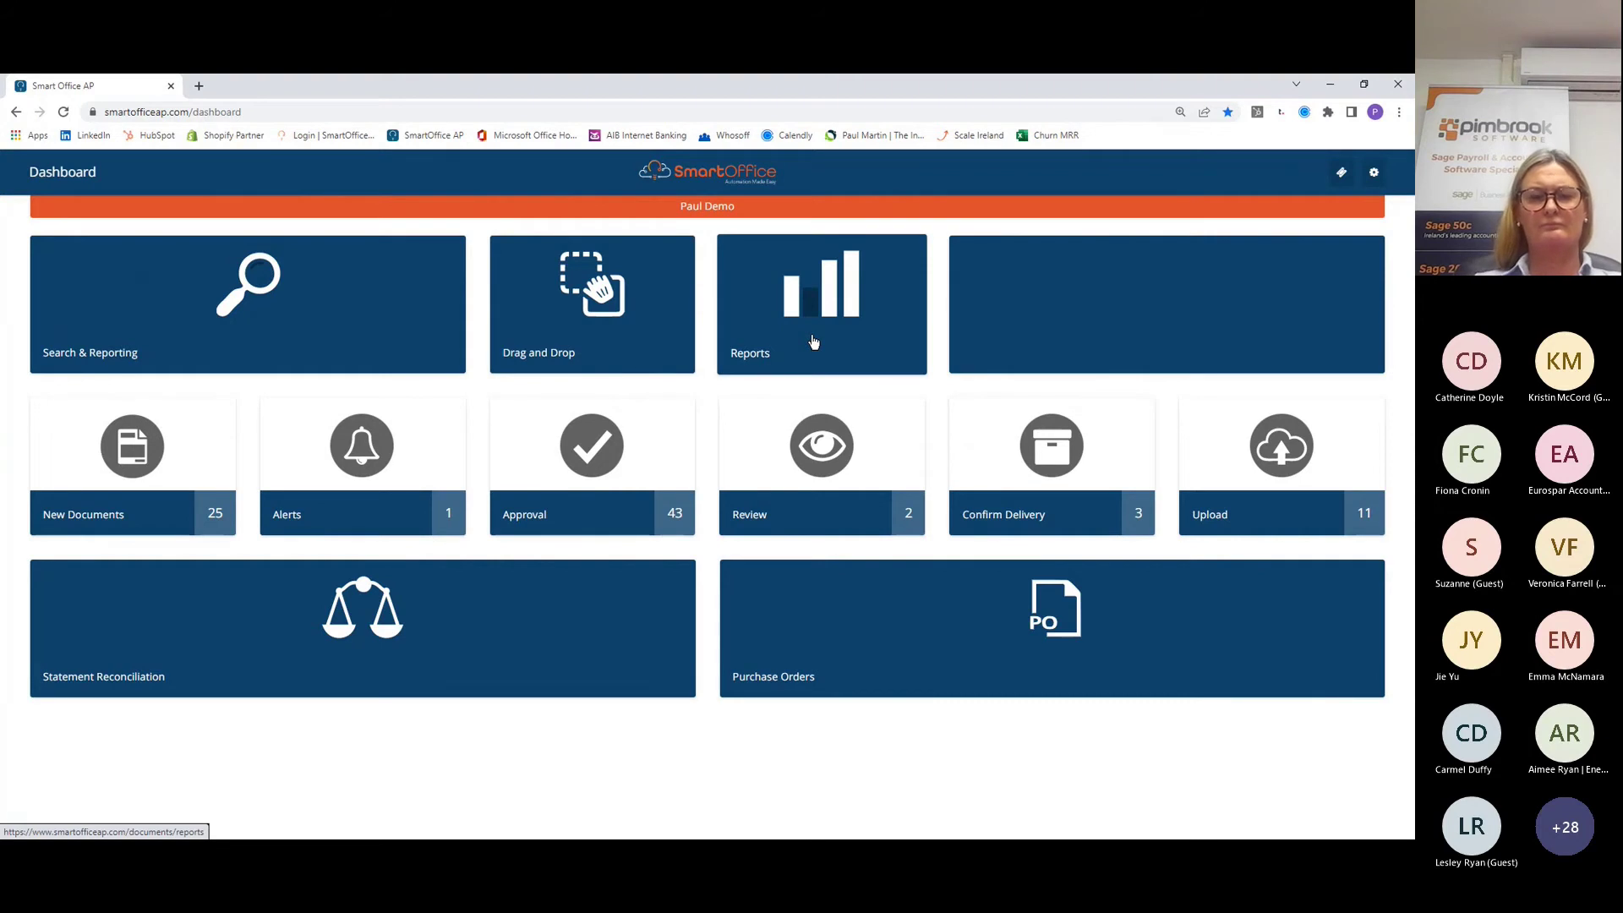
Step: Open Reports and view the Task Status Report's list of invoices awaiting approval
click(814, 341)
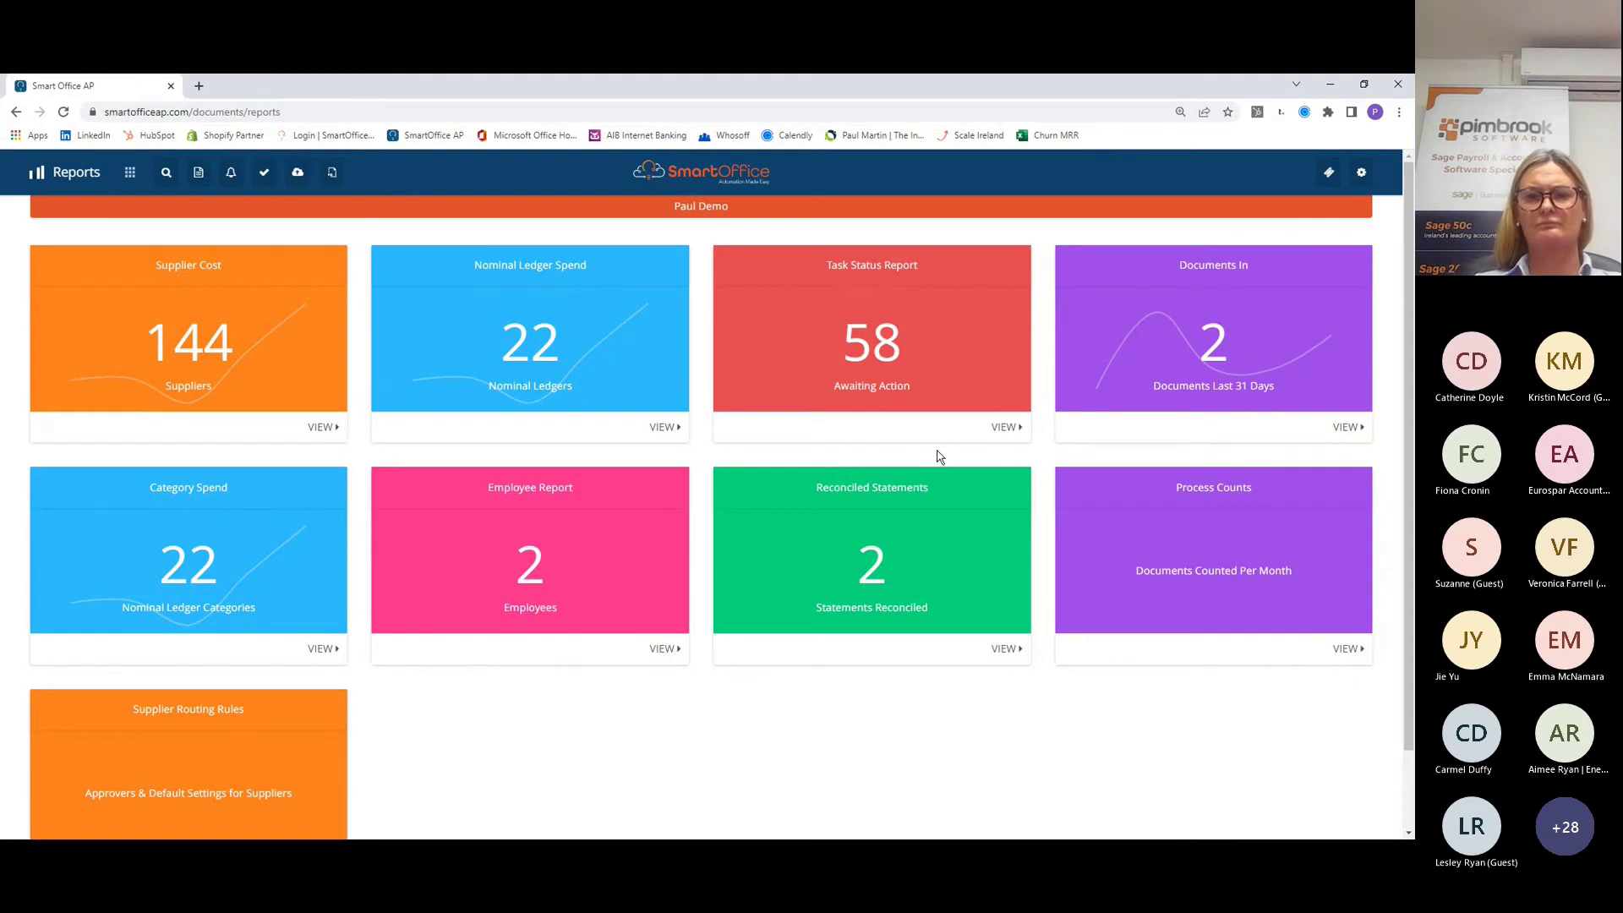
click(1006, 427)
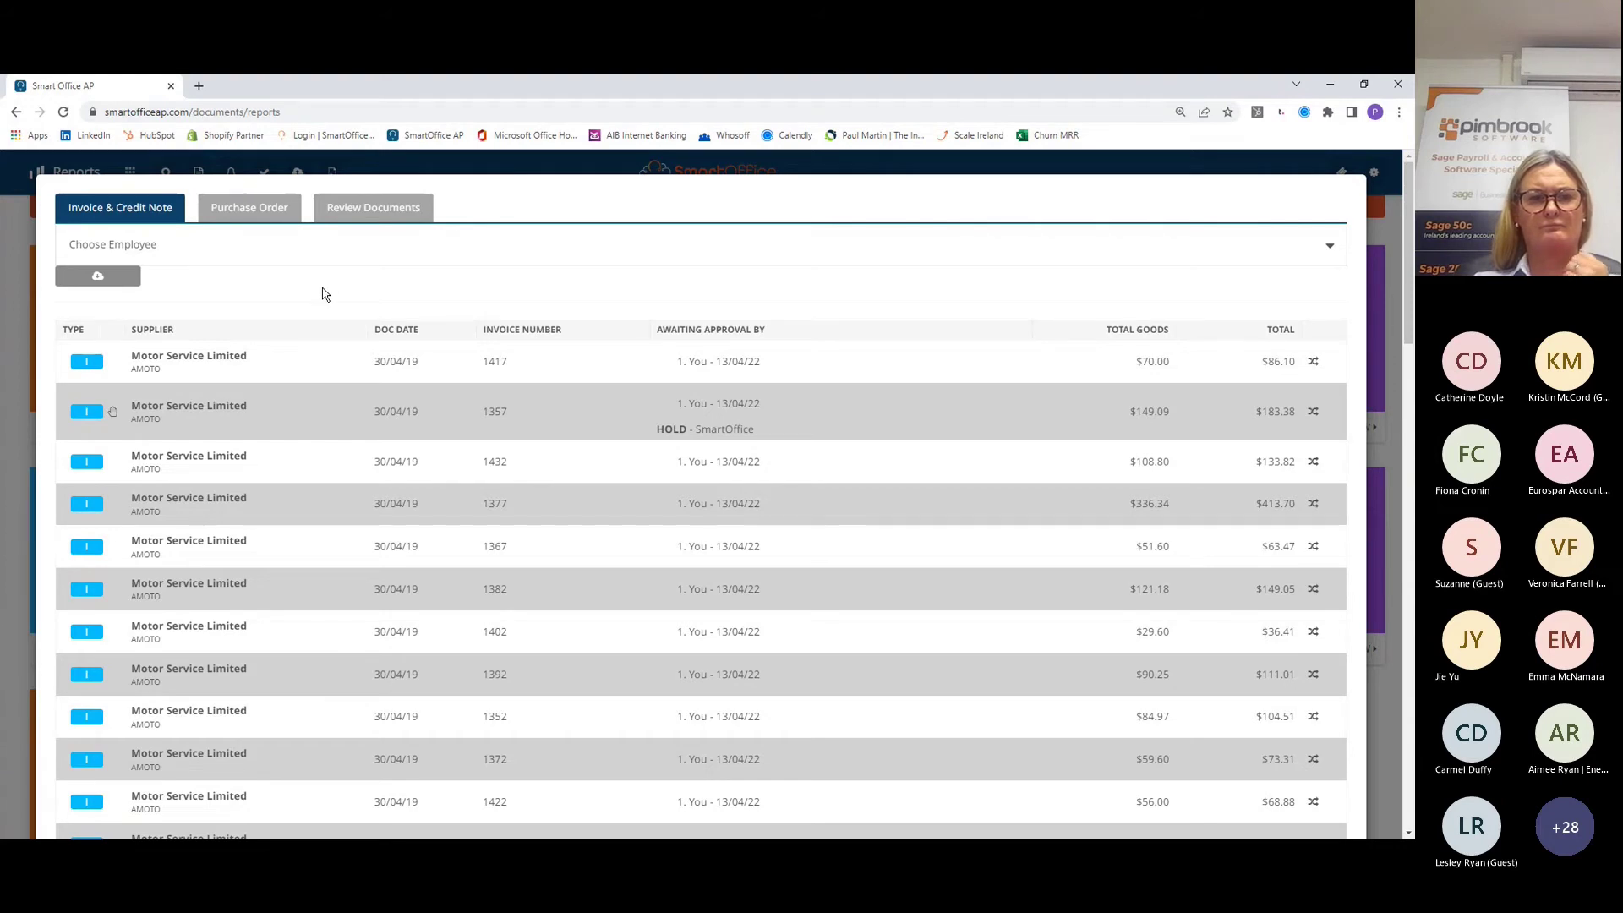
Step: Start transferring invoice 1357 to another employee, cancel the transfer, and close the Invoice & Credit Note list
click(321, 252)
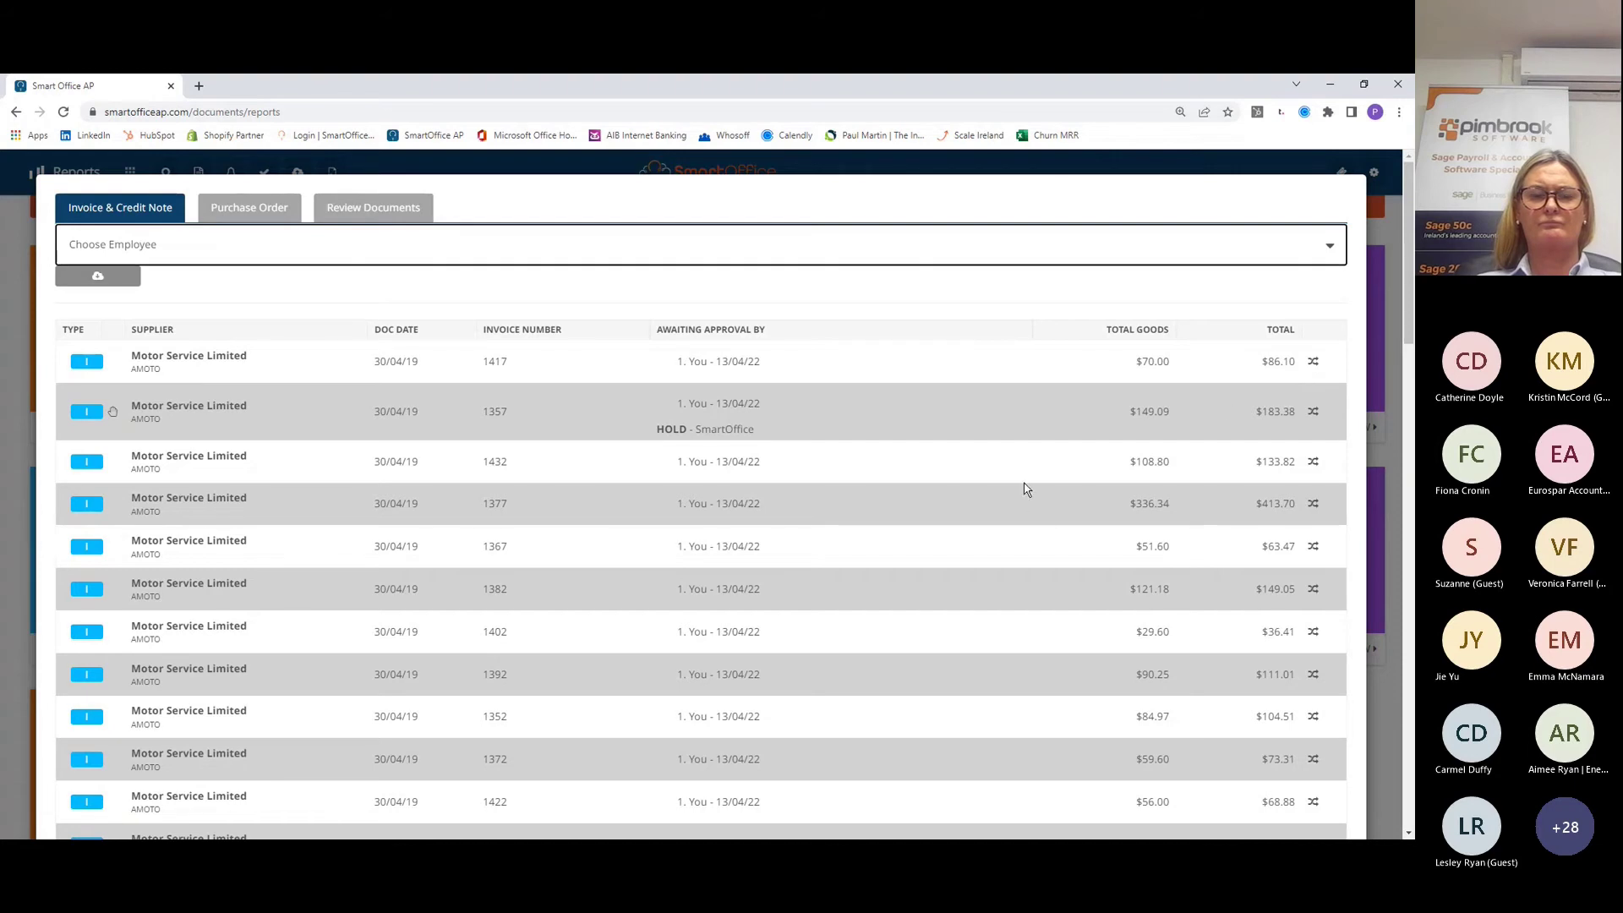
click(1314, 413)
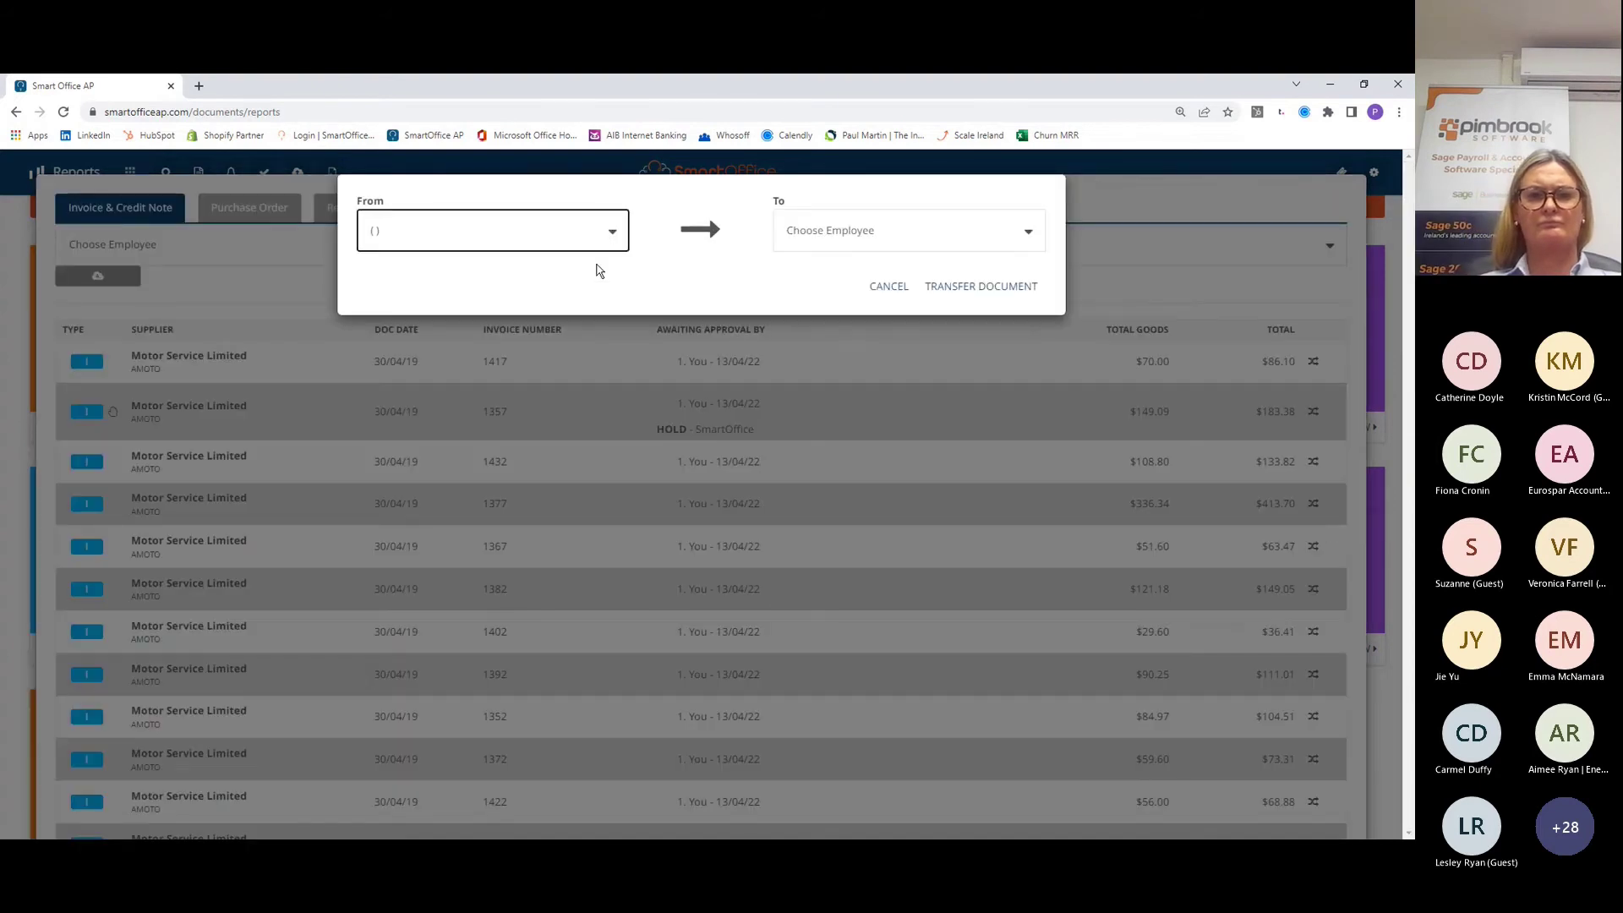
click(893, 233)
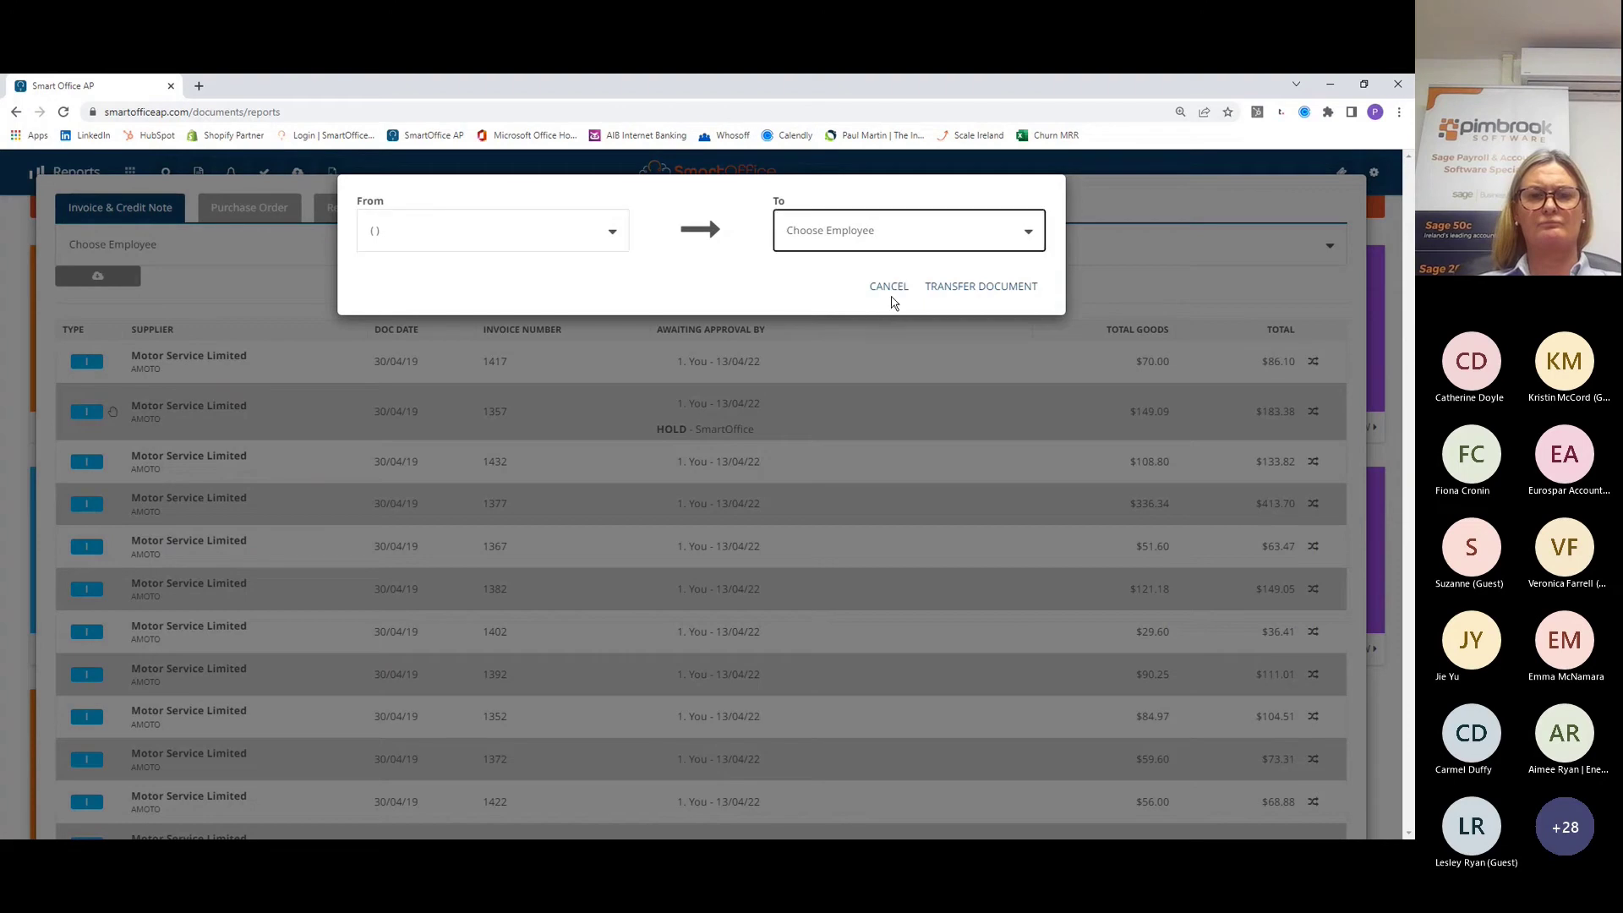
click(896, 314)
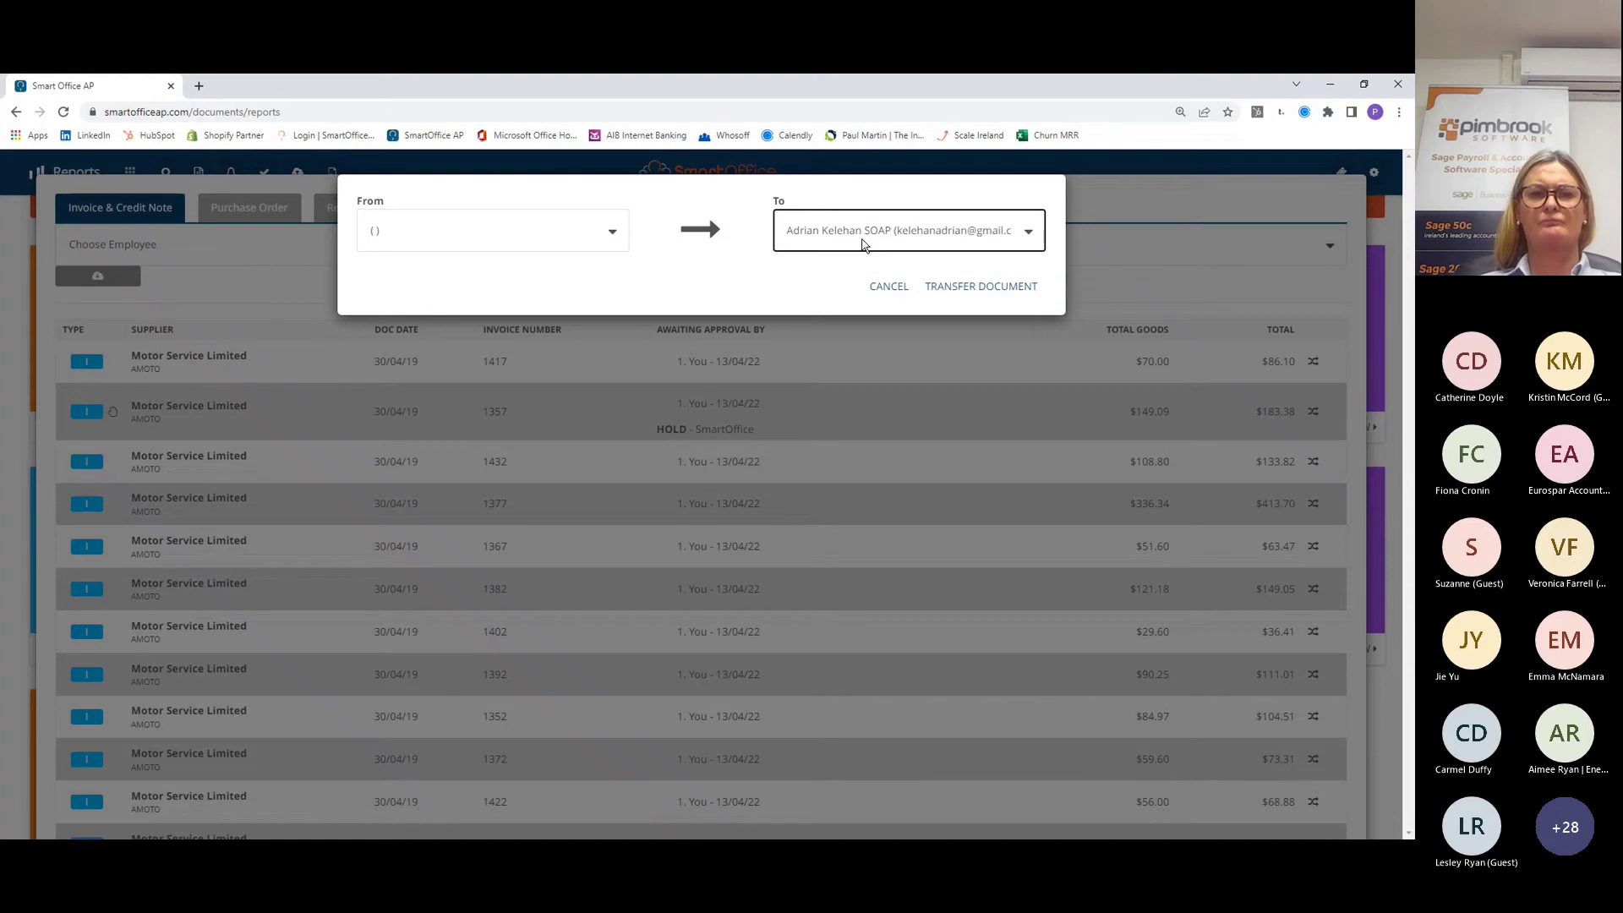
click(888, 287)
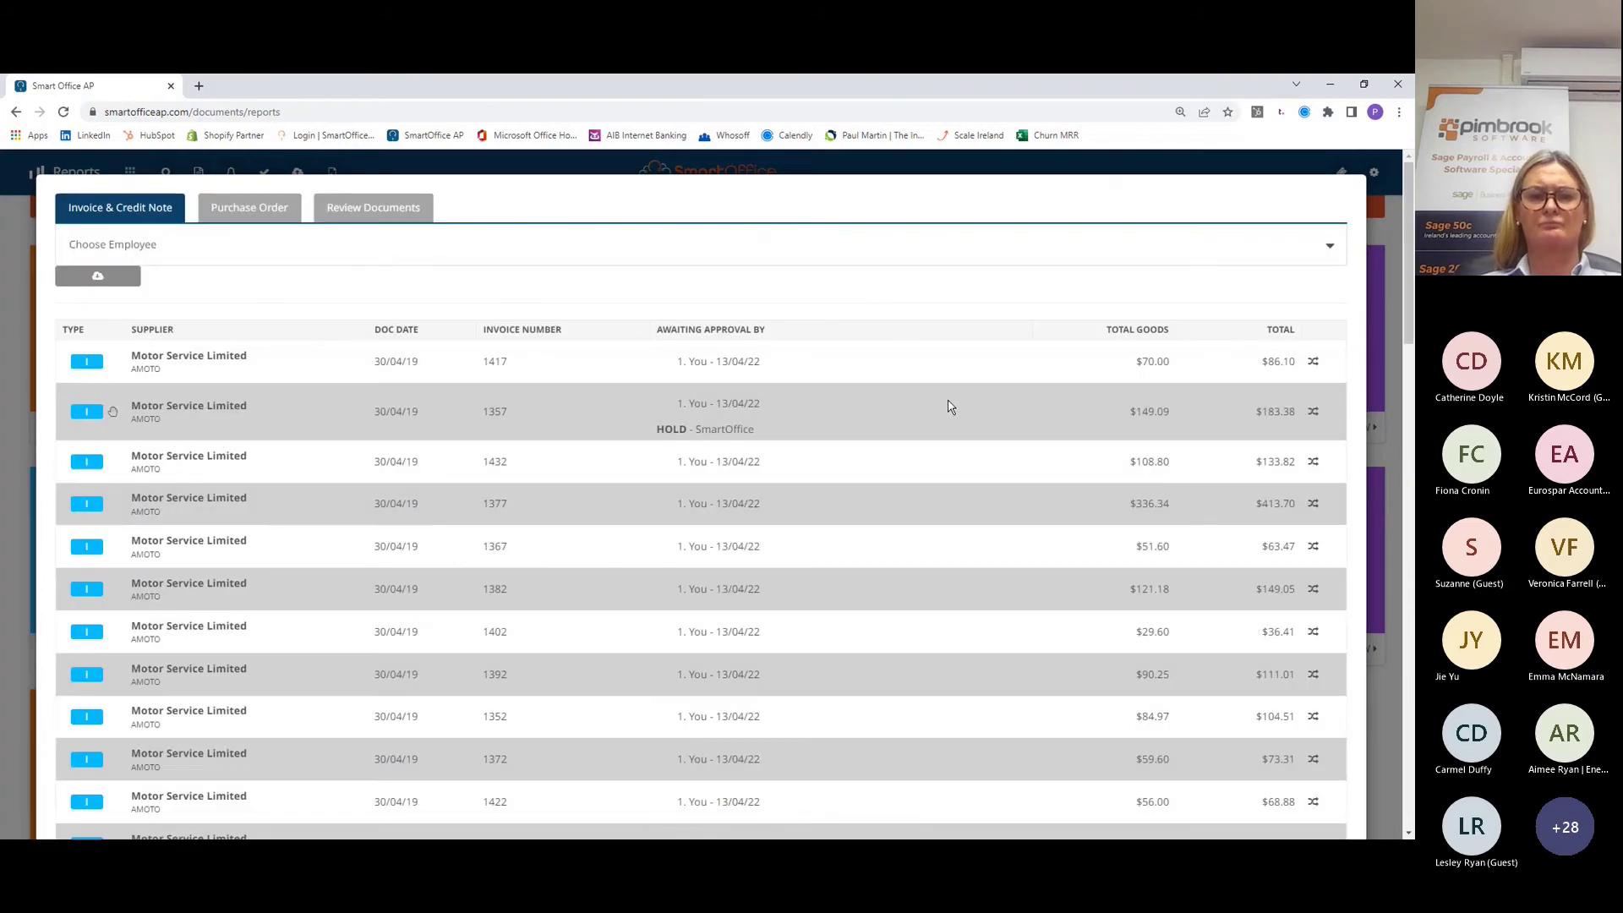
click(605, 166)
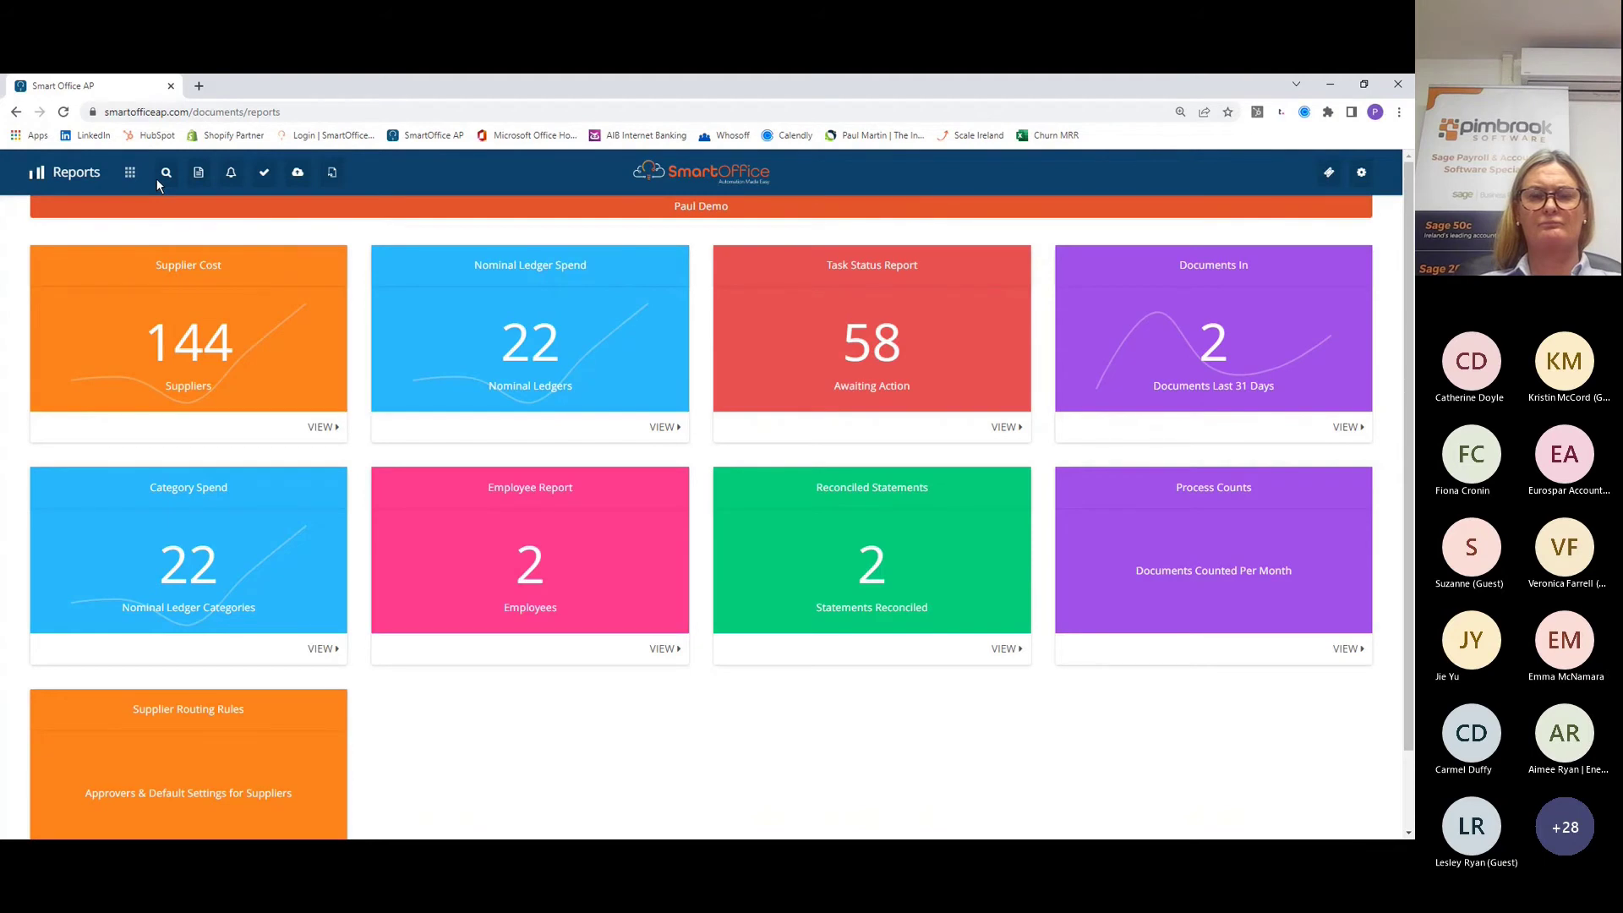
Step: Use the toolbar grid icon to leave Reports for the main dashboard
click(130, 172)
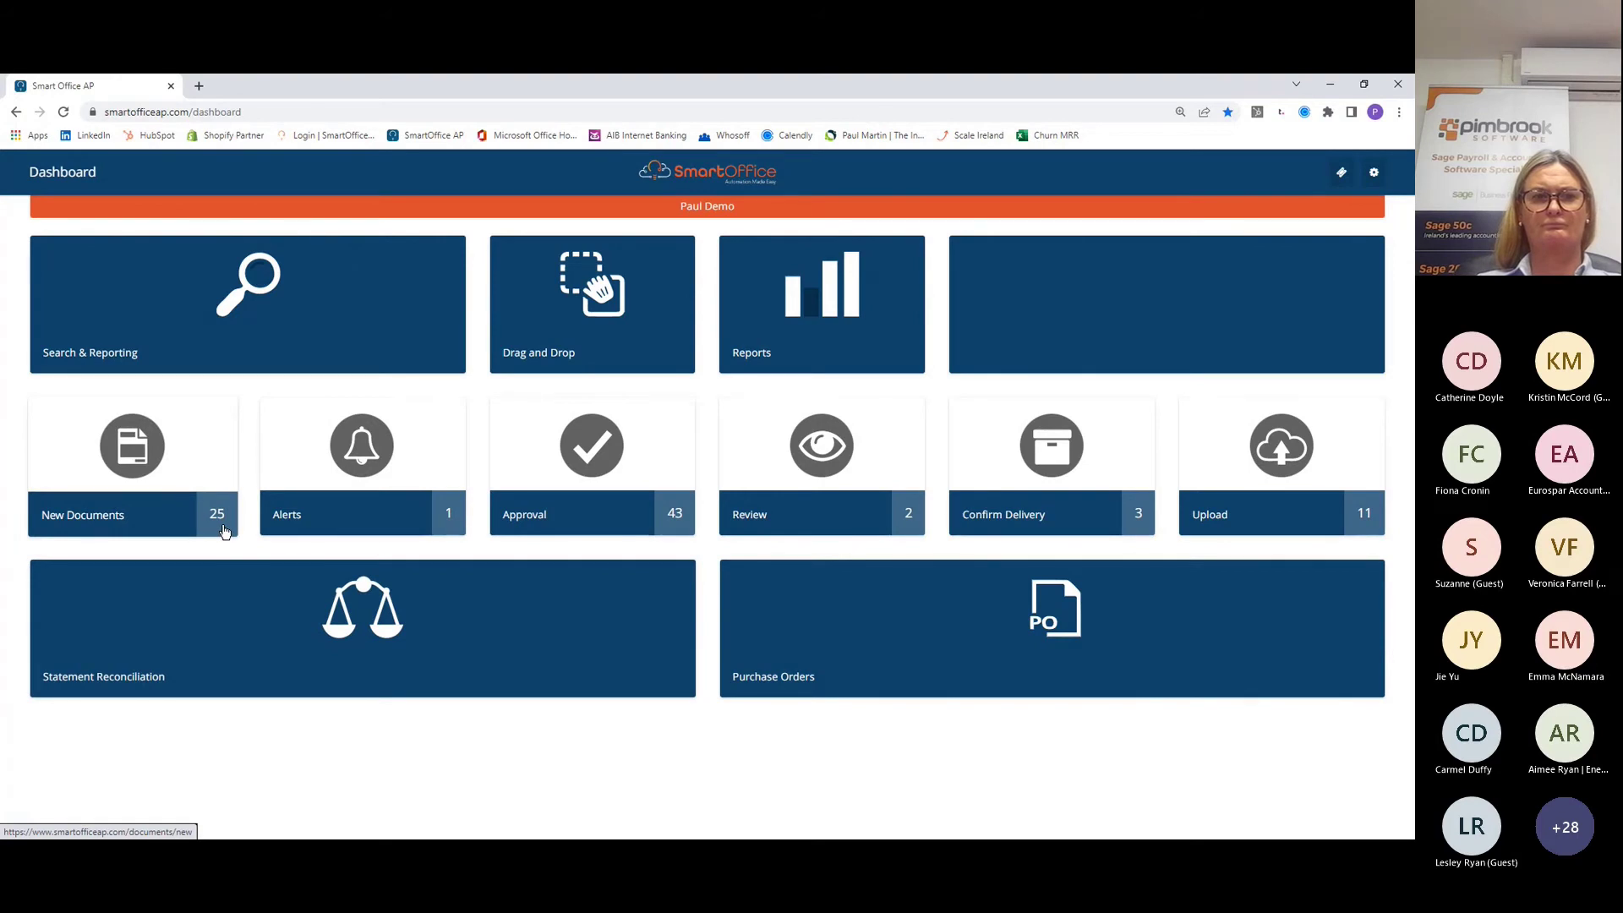
Step: Open the new documents list and start template setup for the first Lynx and Lines invoice
click(225, 530)
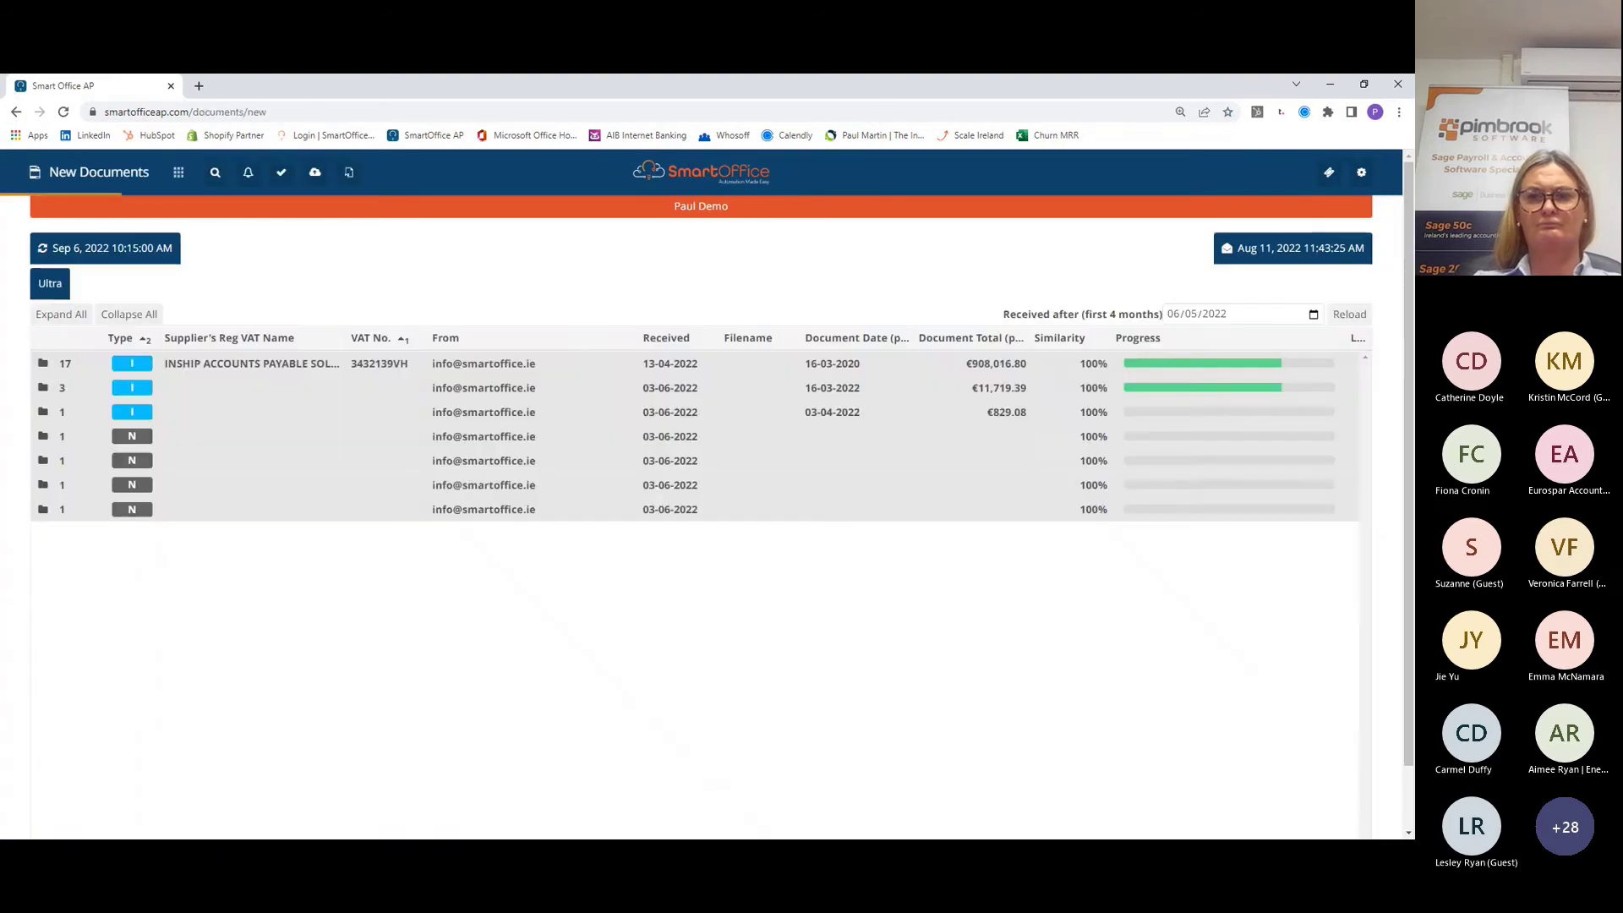
scroll(1099, 760, down, 1)
scroll(1184, 558, right, 1)
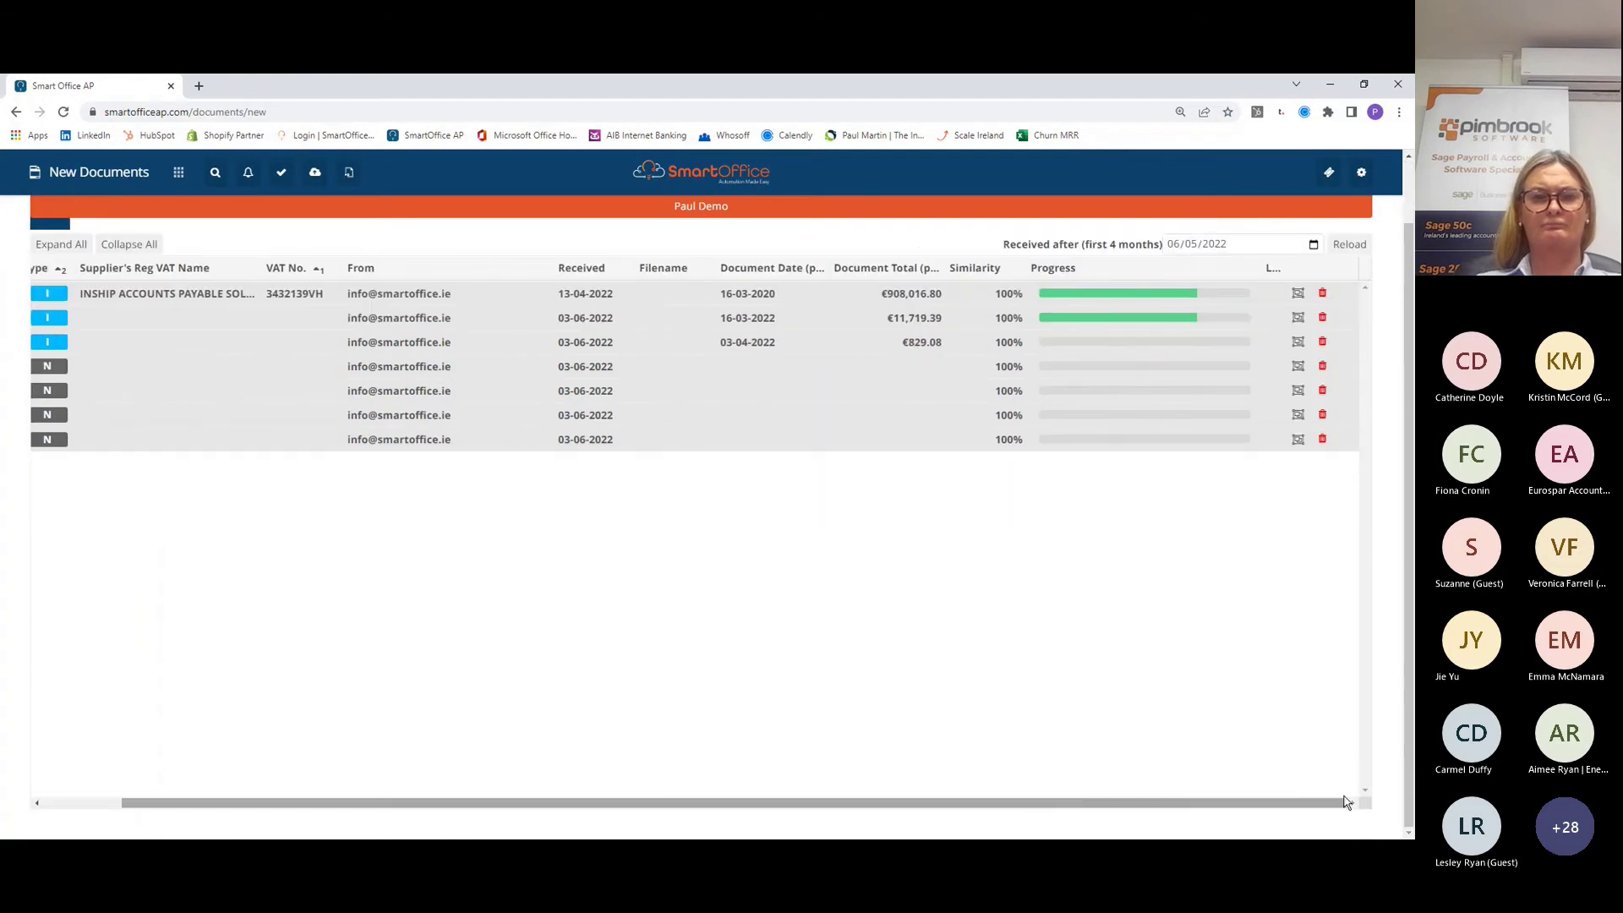
click(1299, 294)
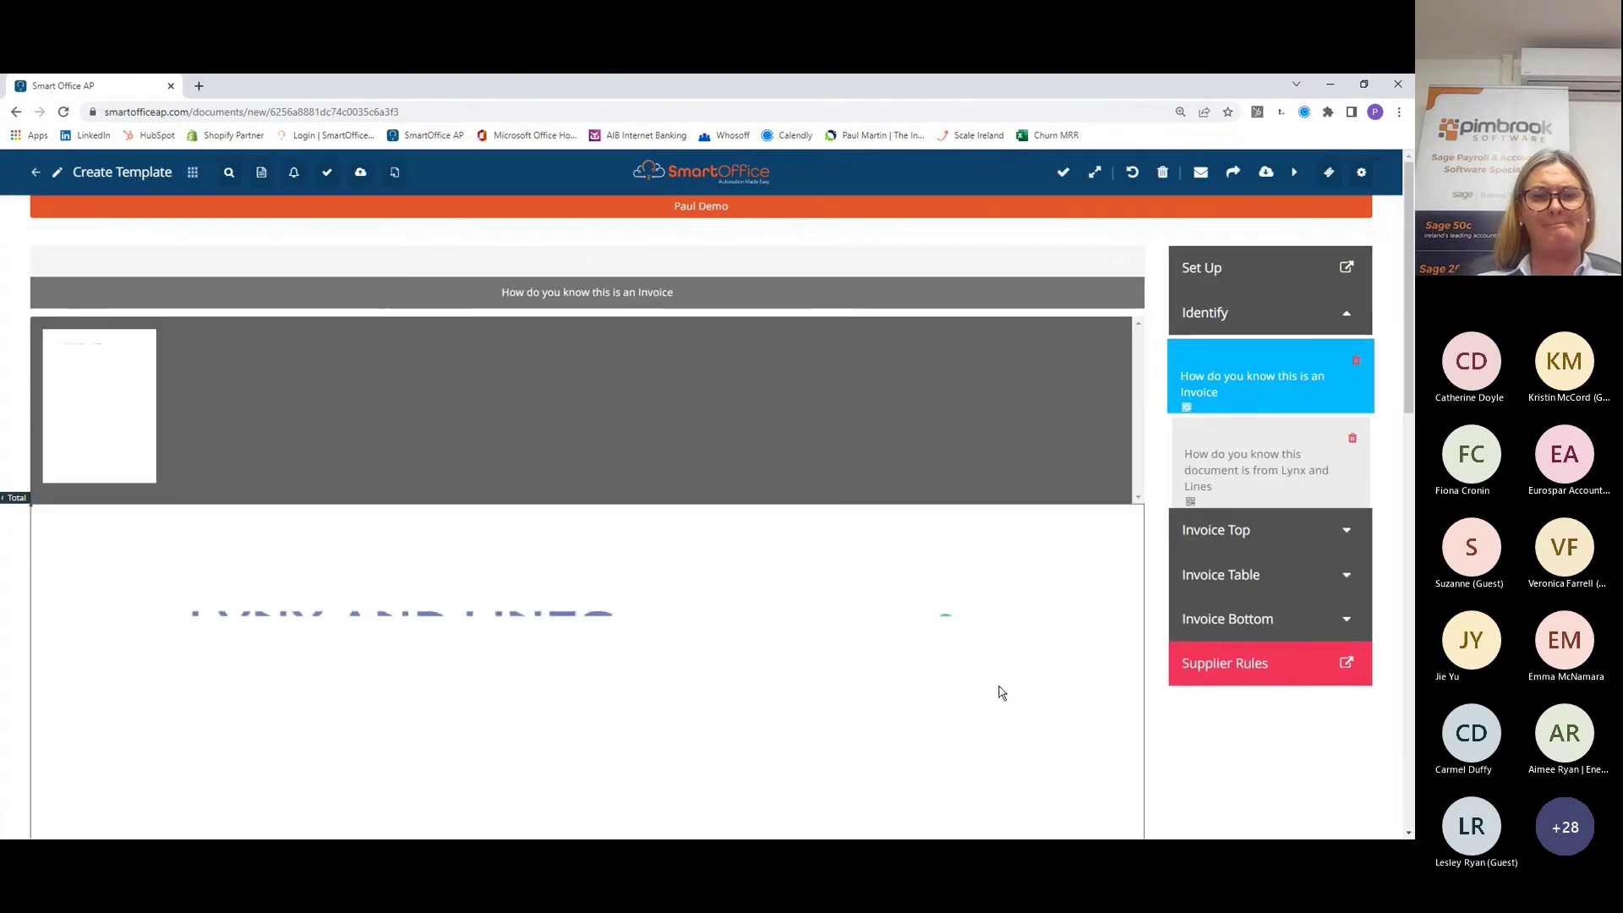
Step: On the 'from Lynx and Lines' rule, box the supplier logo on the invoice preview
scroll(631, 535, down, 15)
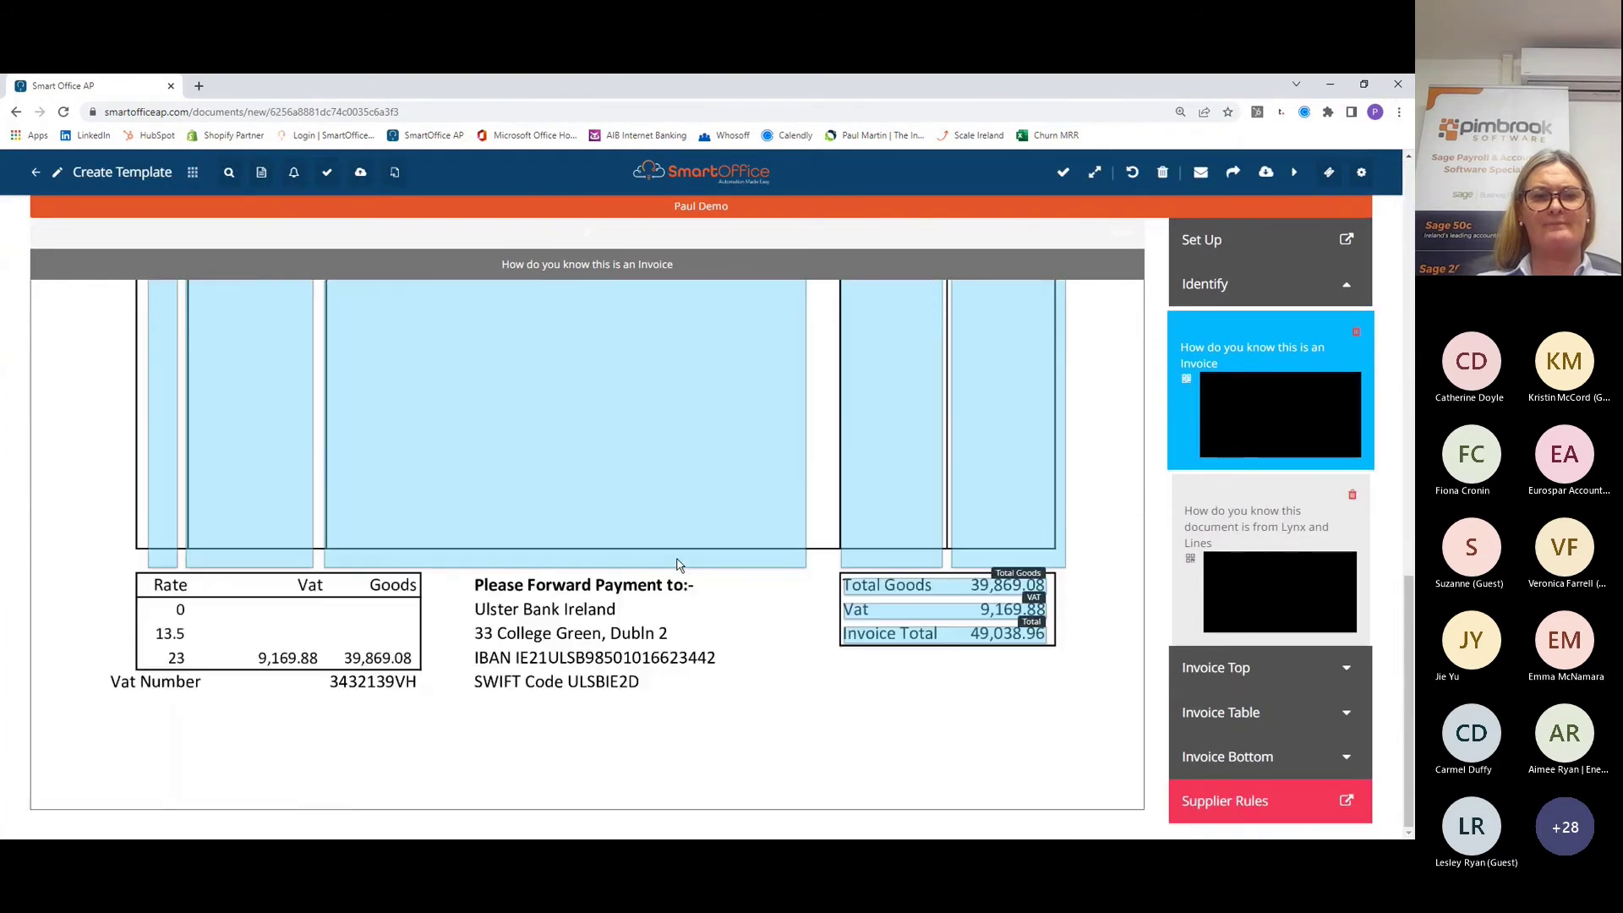
scroll(687, 551, up, 10)
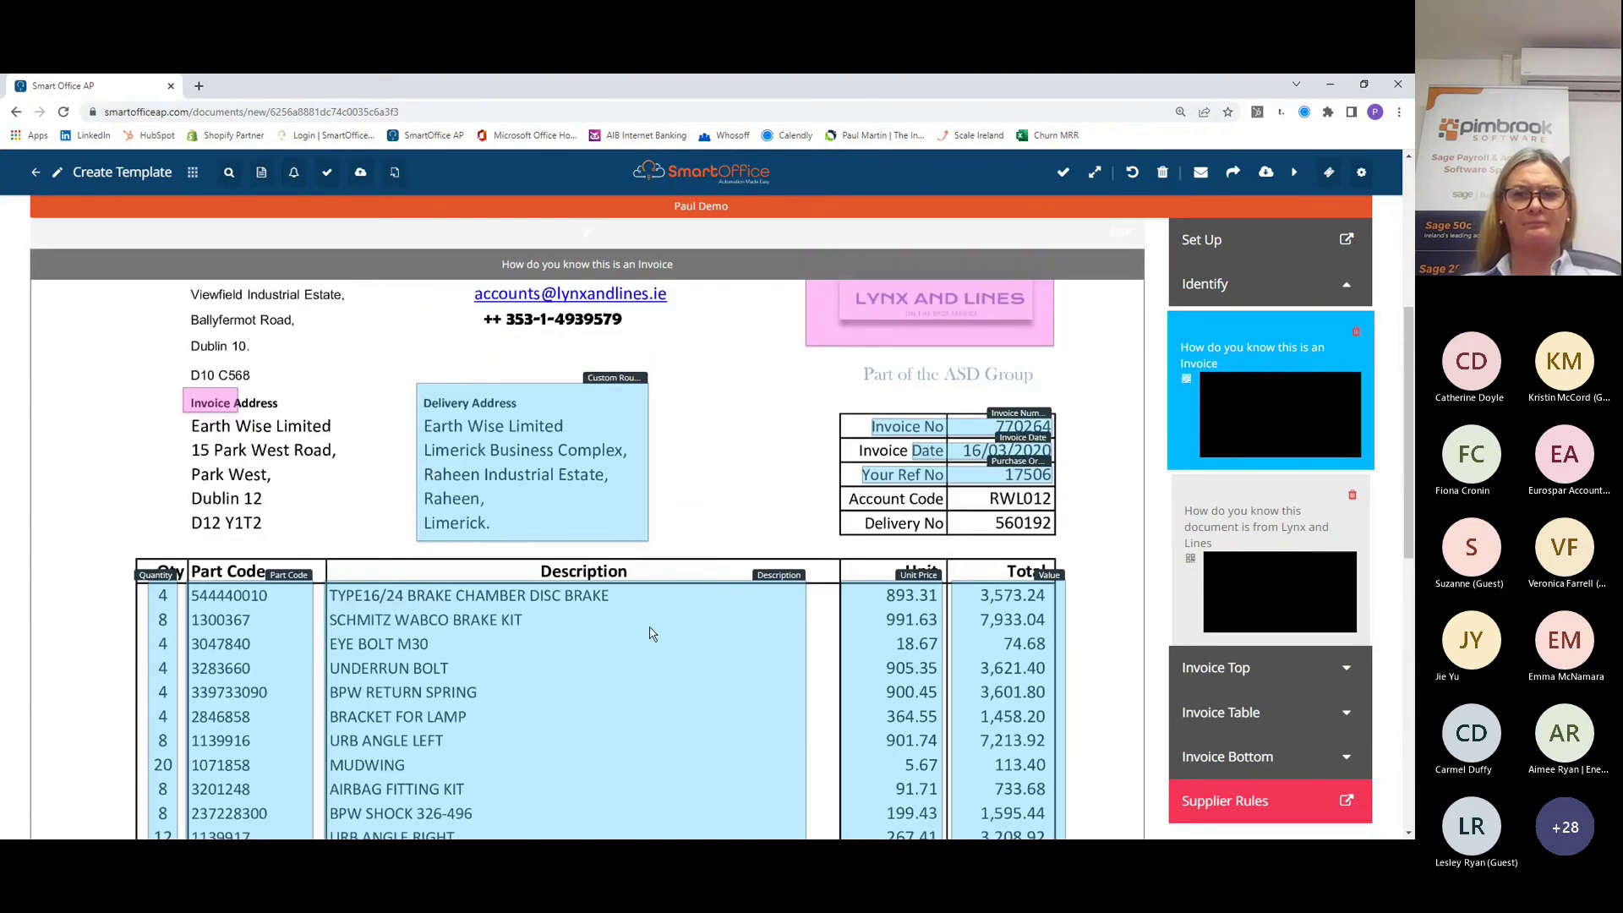
scroll(517, 662, down, 6)
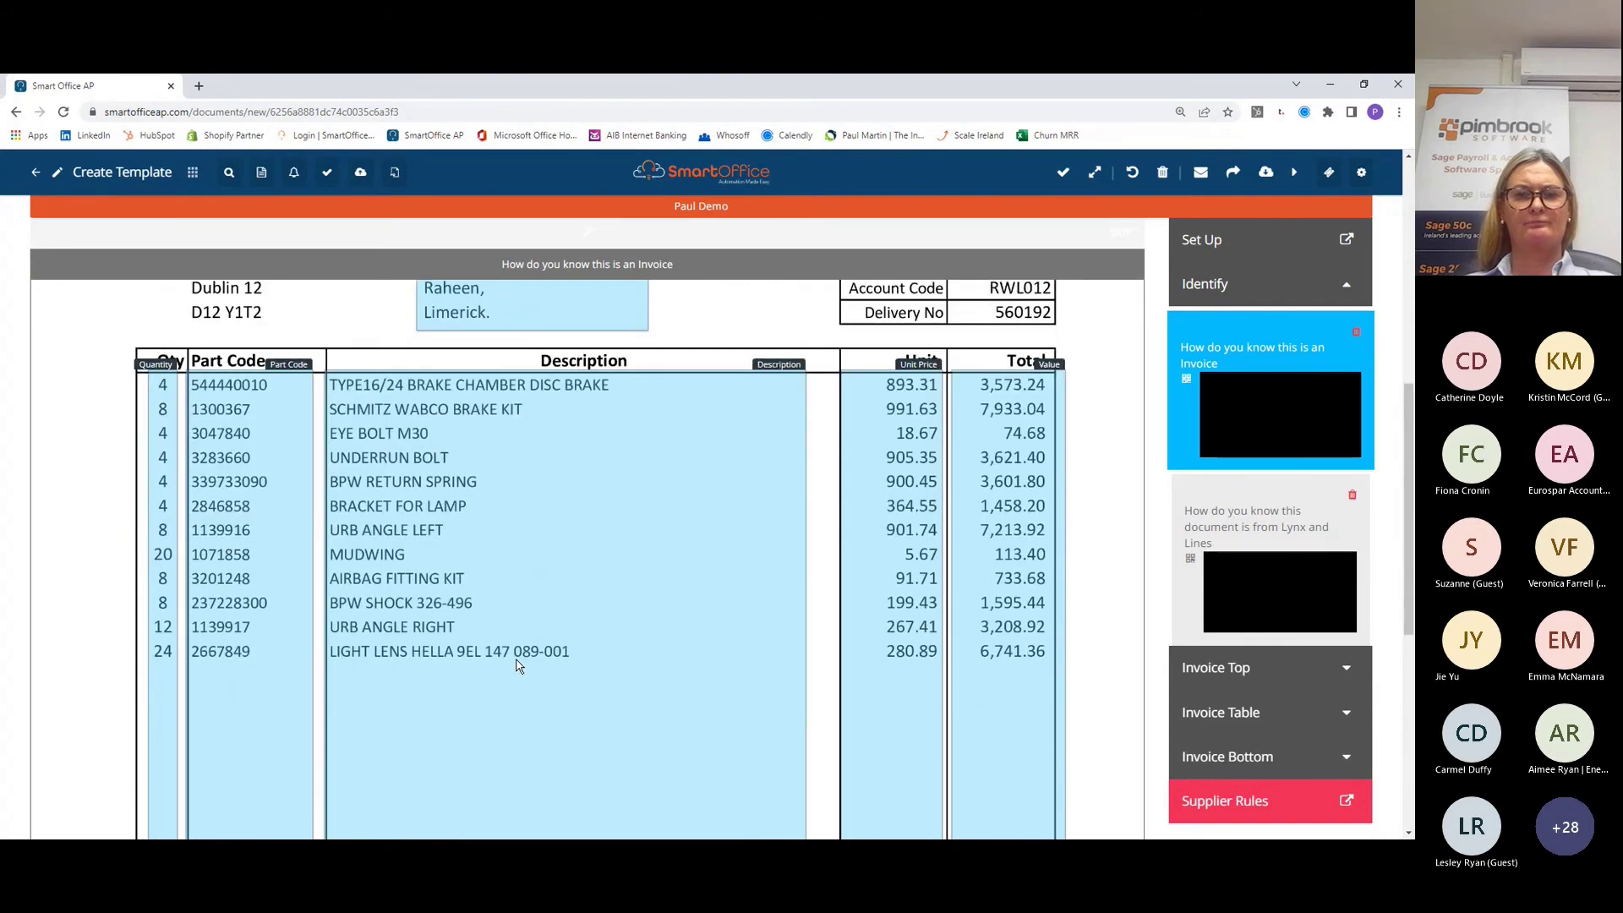
scroll(518, 663, down, 2)
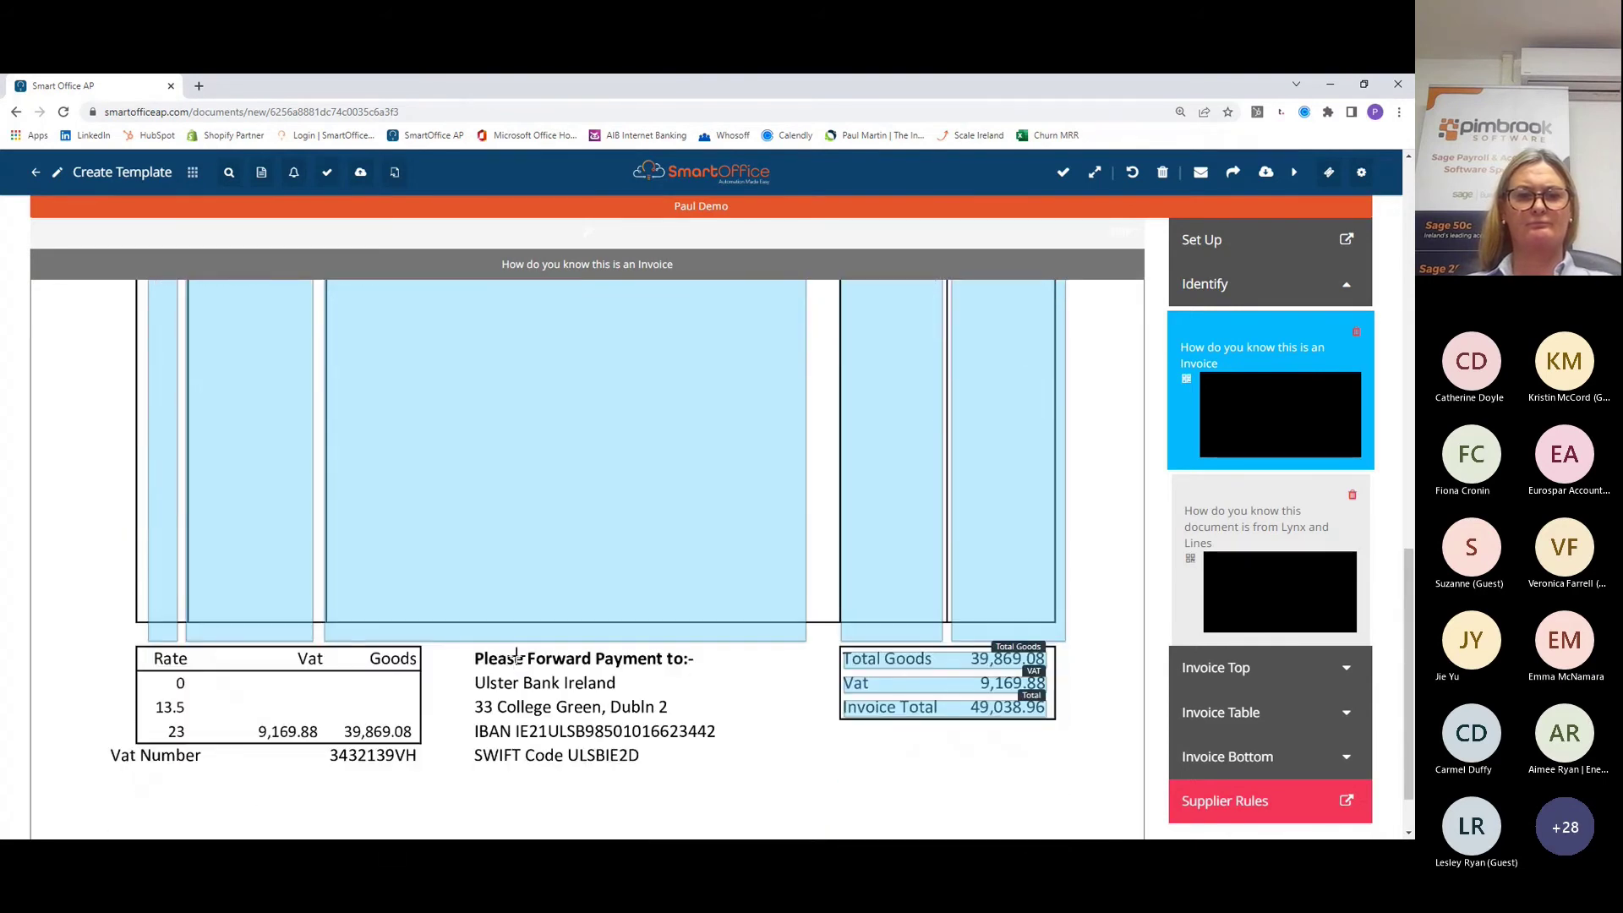
scroll(534, 635, up, 1)
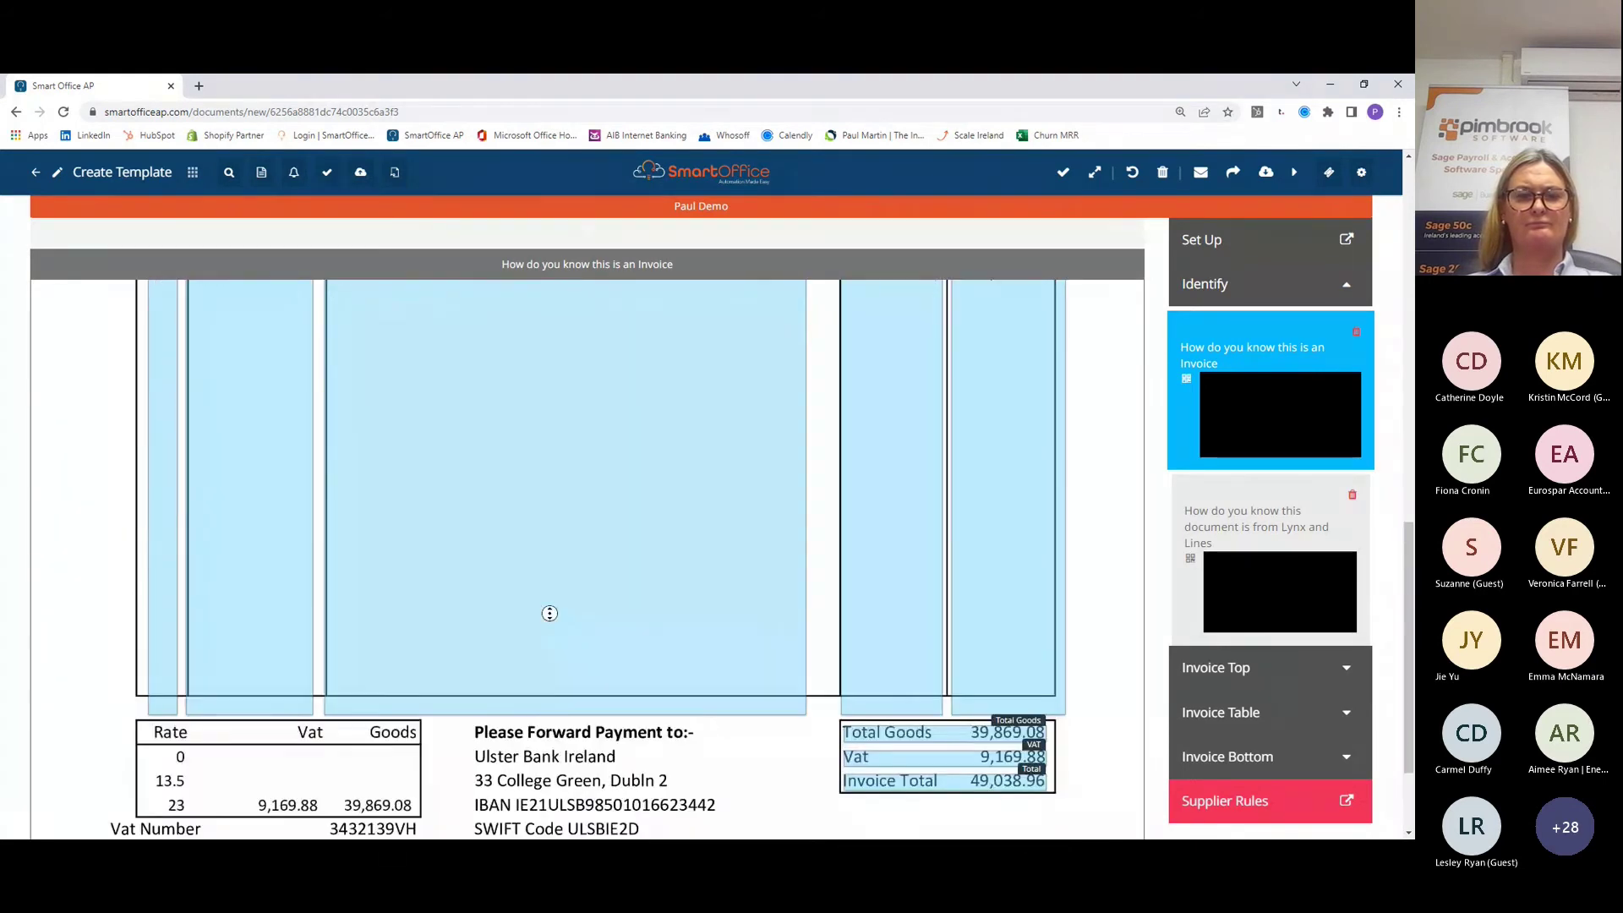
scroll(753, 754, down, 2)
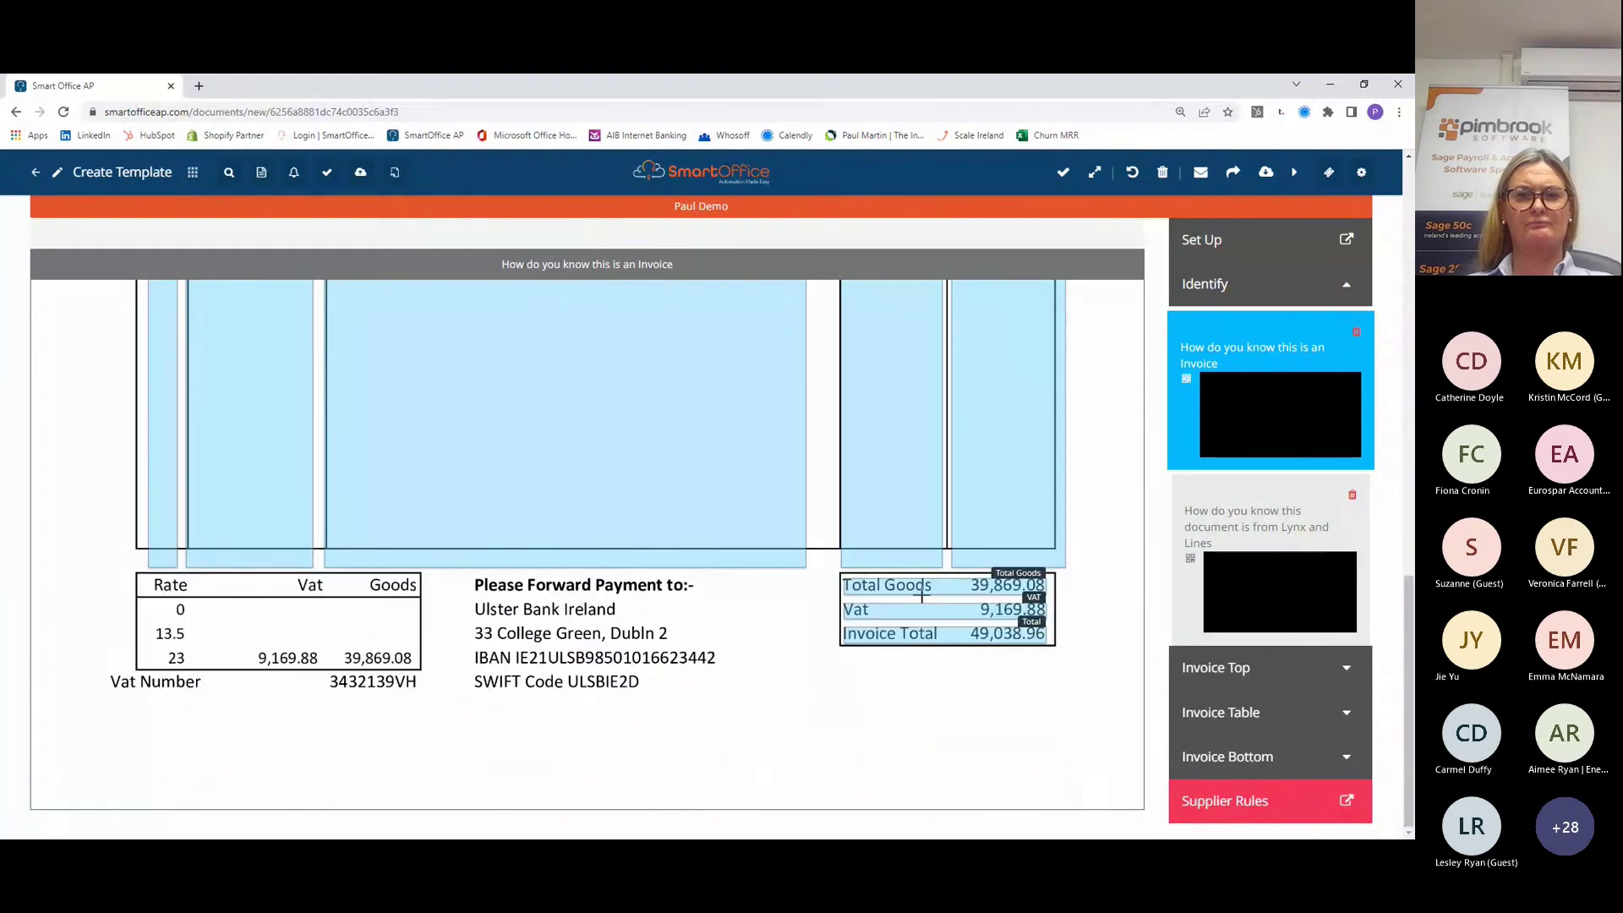
scroll(783, 660, up, 6)
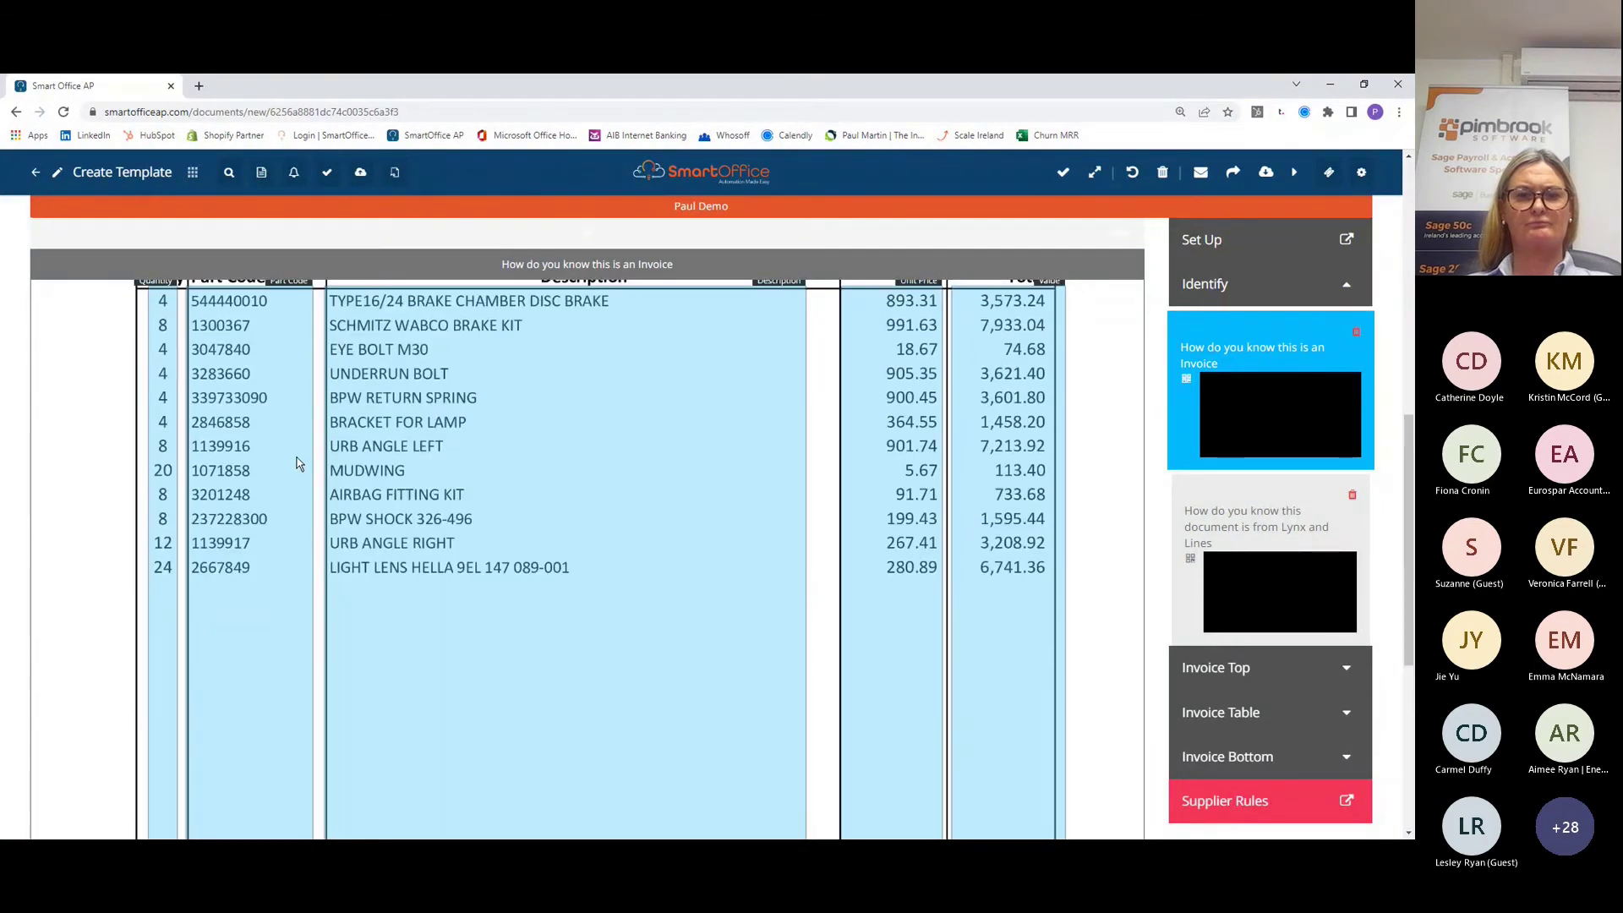
scroll(298, 463, up, 2)
scroll(297, 478, up, 2)
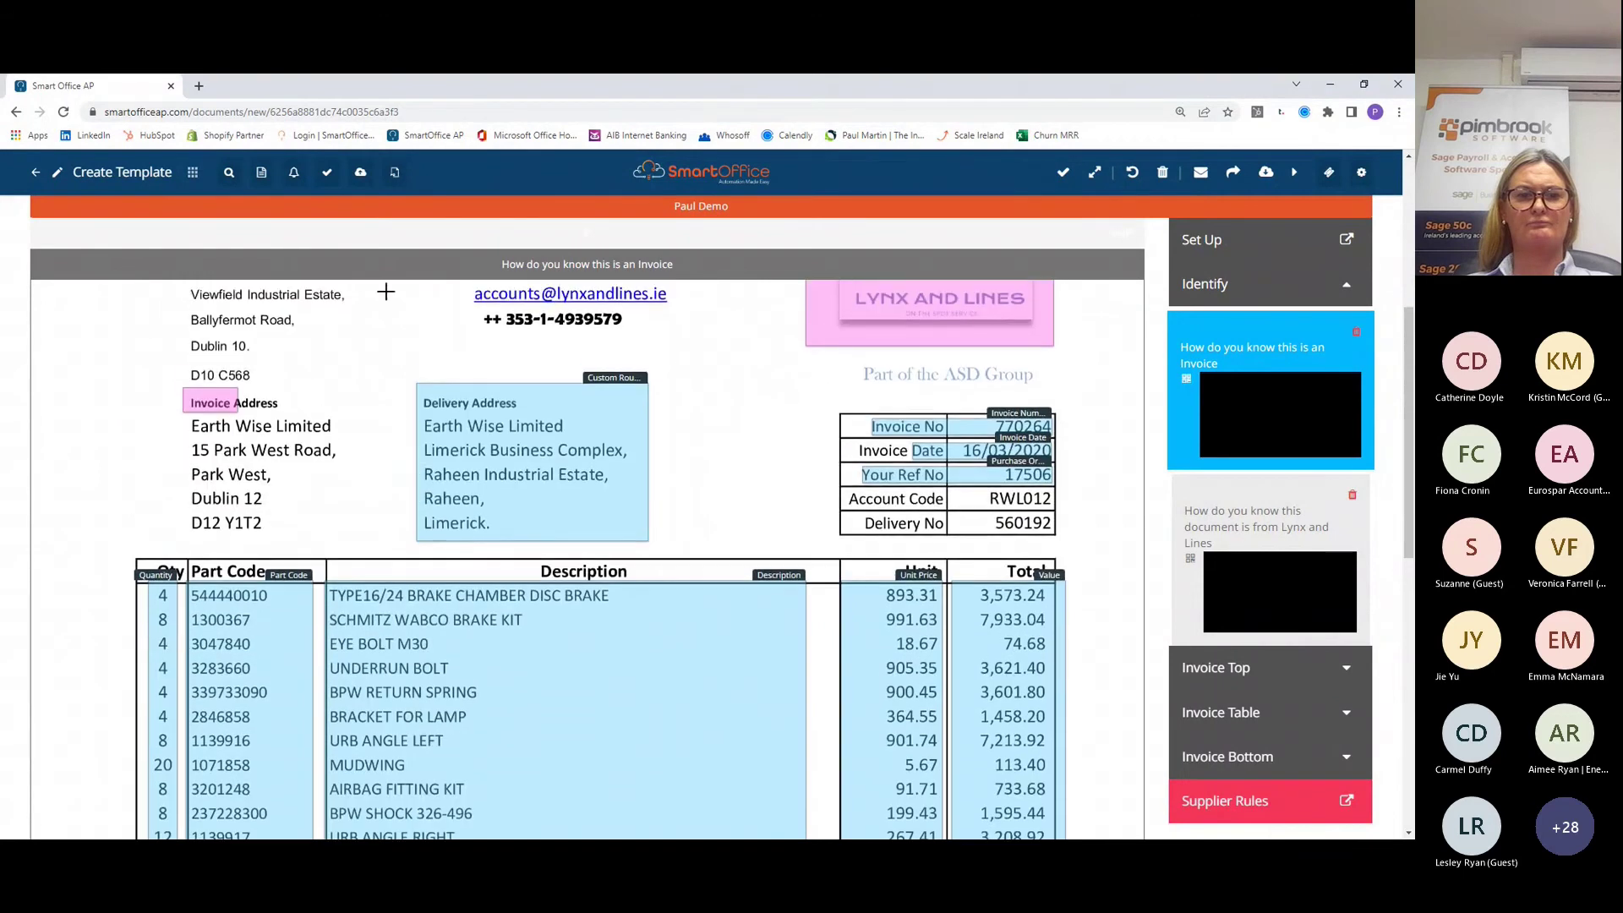
scroll(500, 476, up, 3)
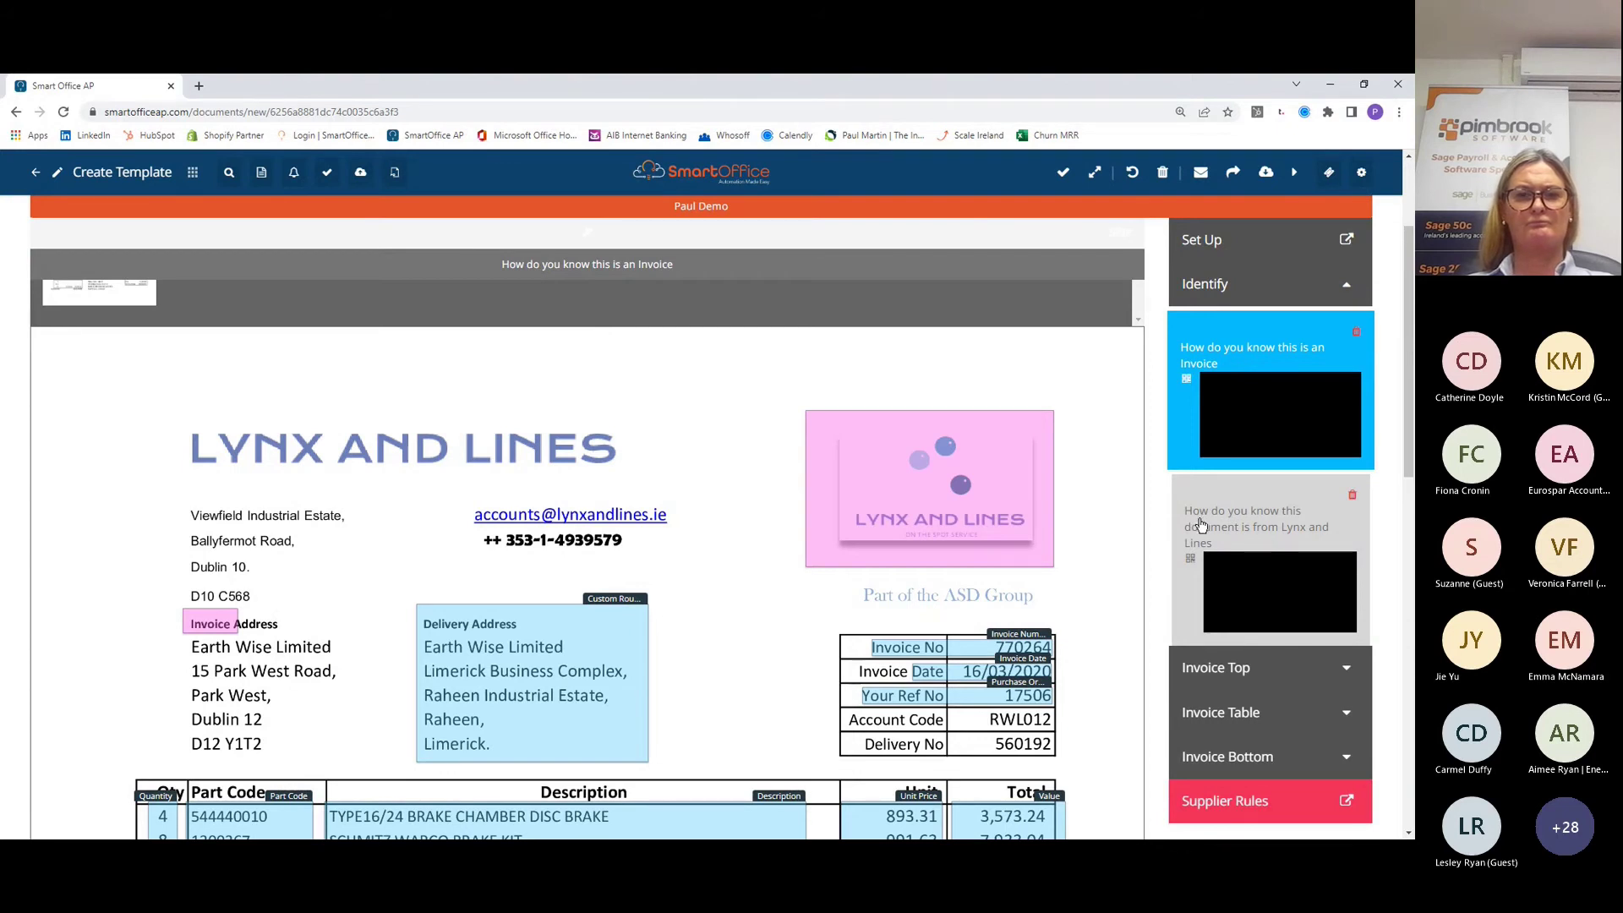
click(1207, 545)
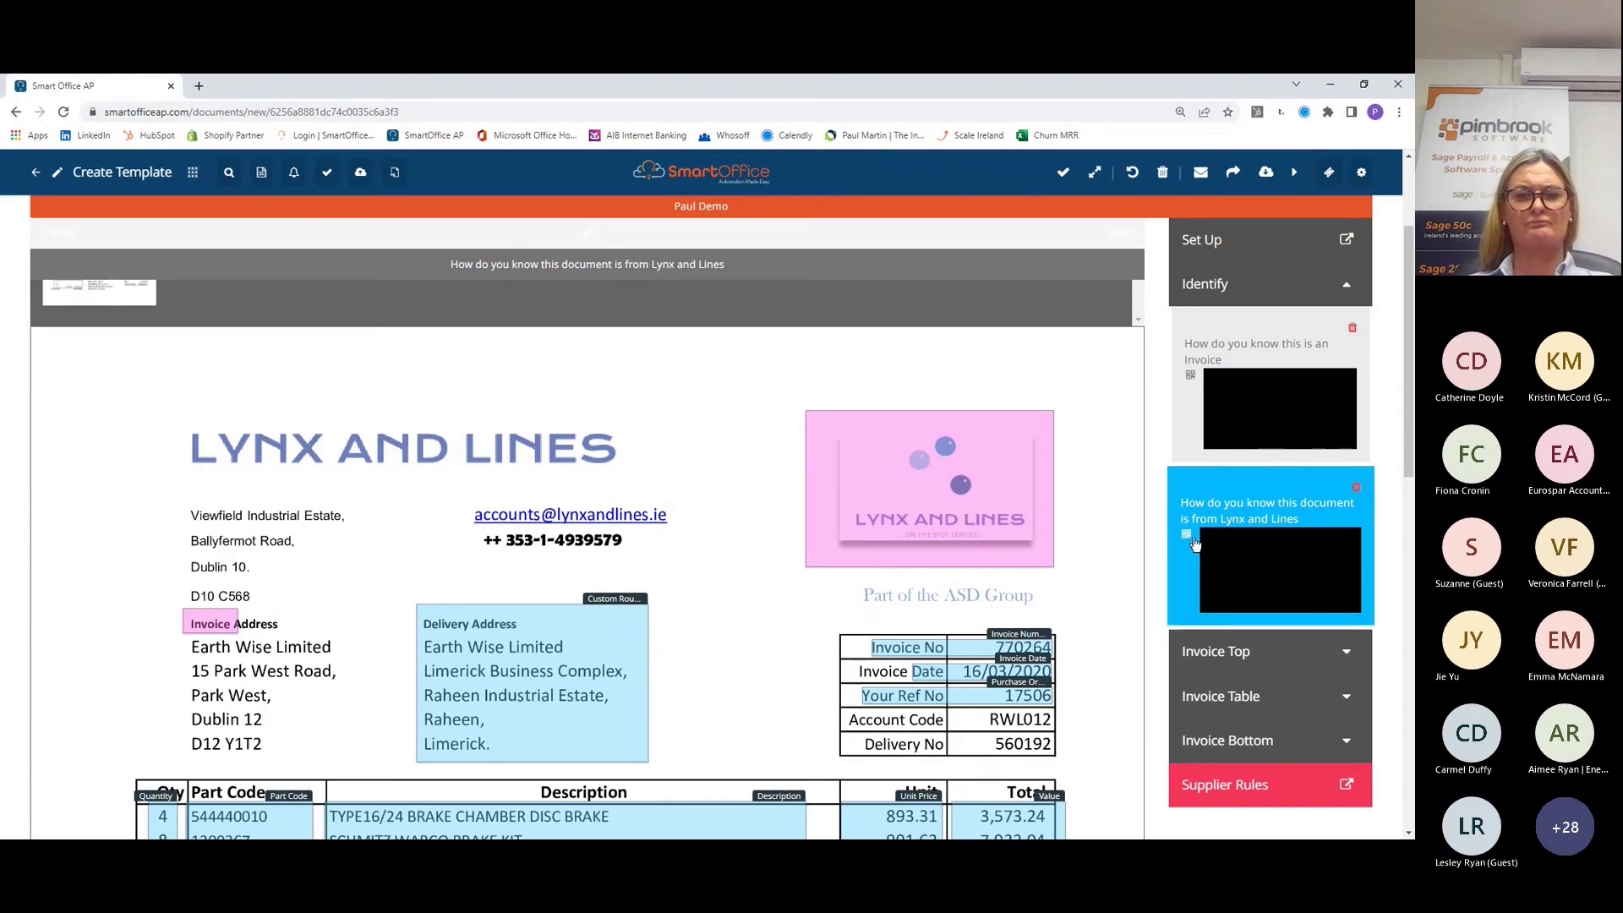
drag(792, 415, 1086, 557)
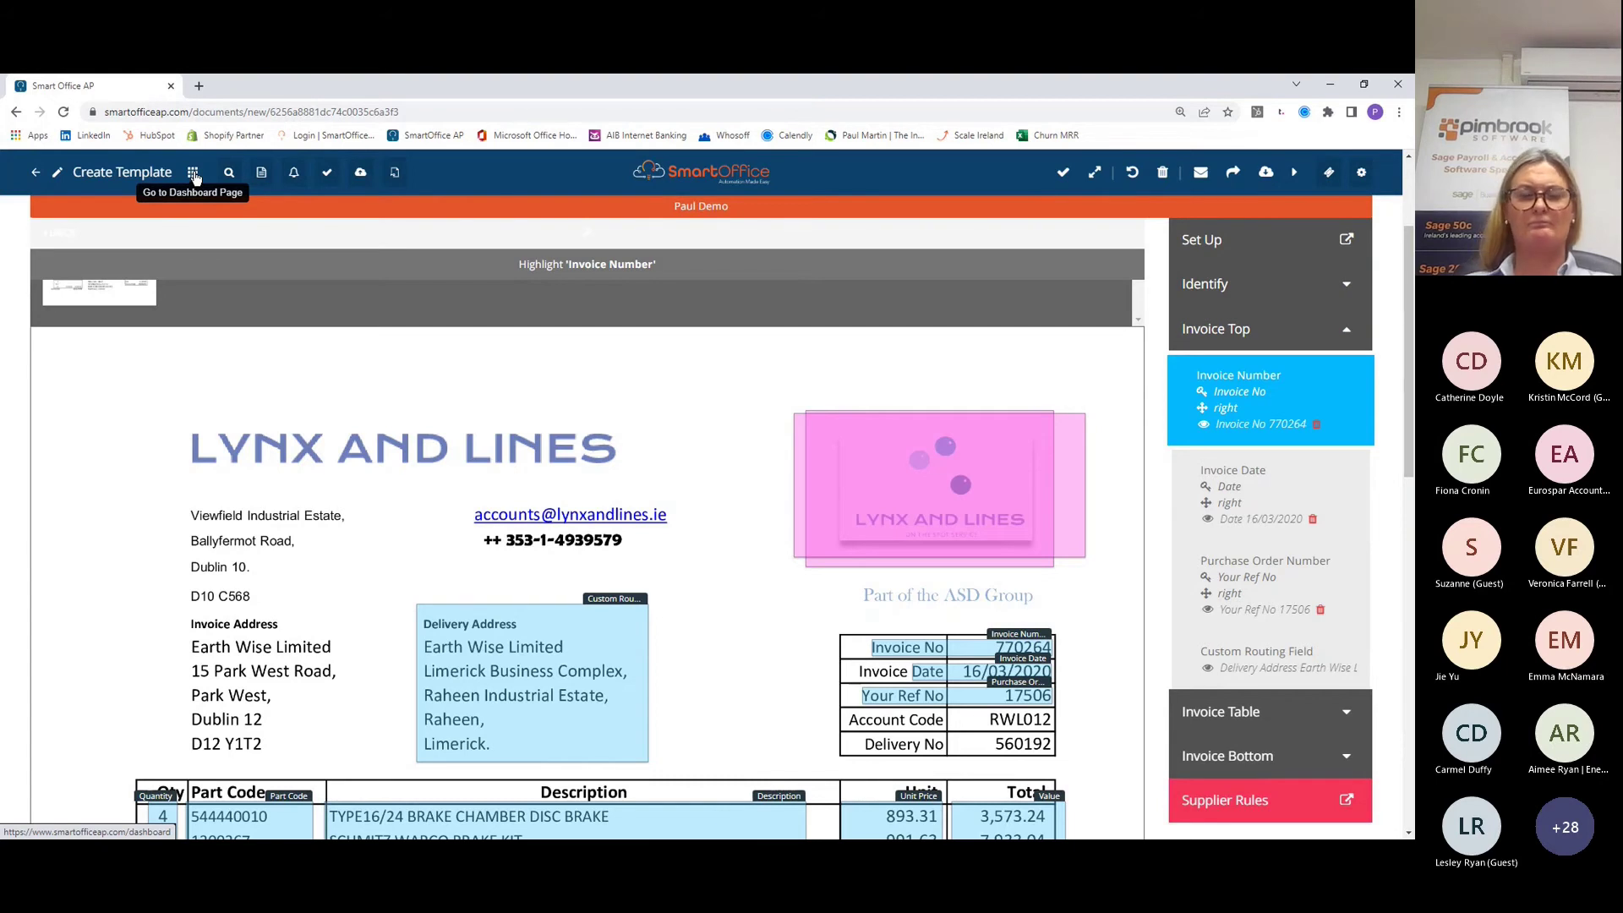
Step: Leave the unfinished template for the dashboard, confirming YES, and open the Alerts list
click(194, 173)
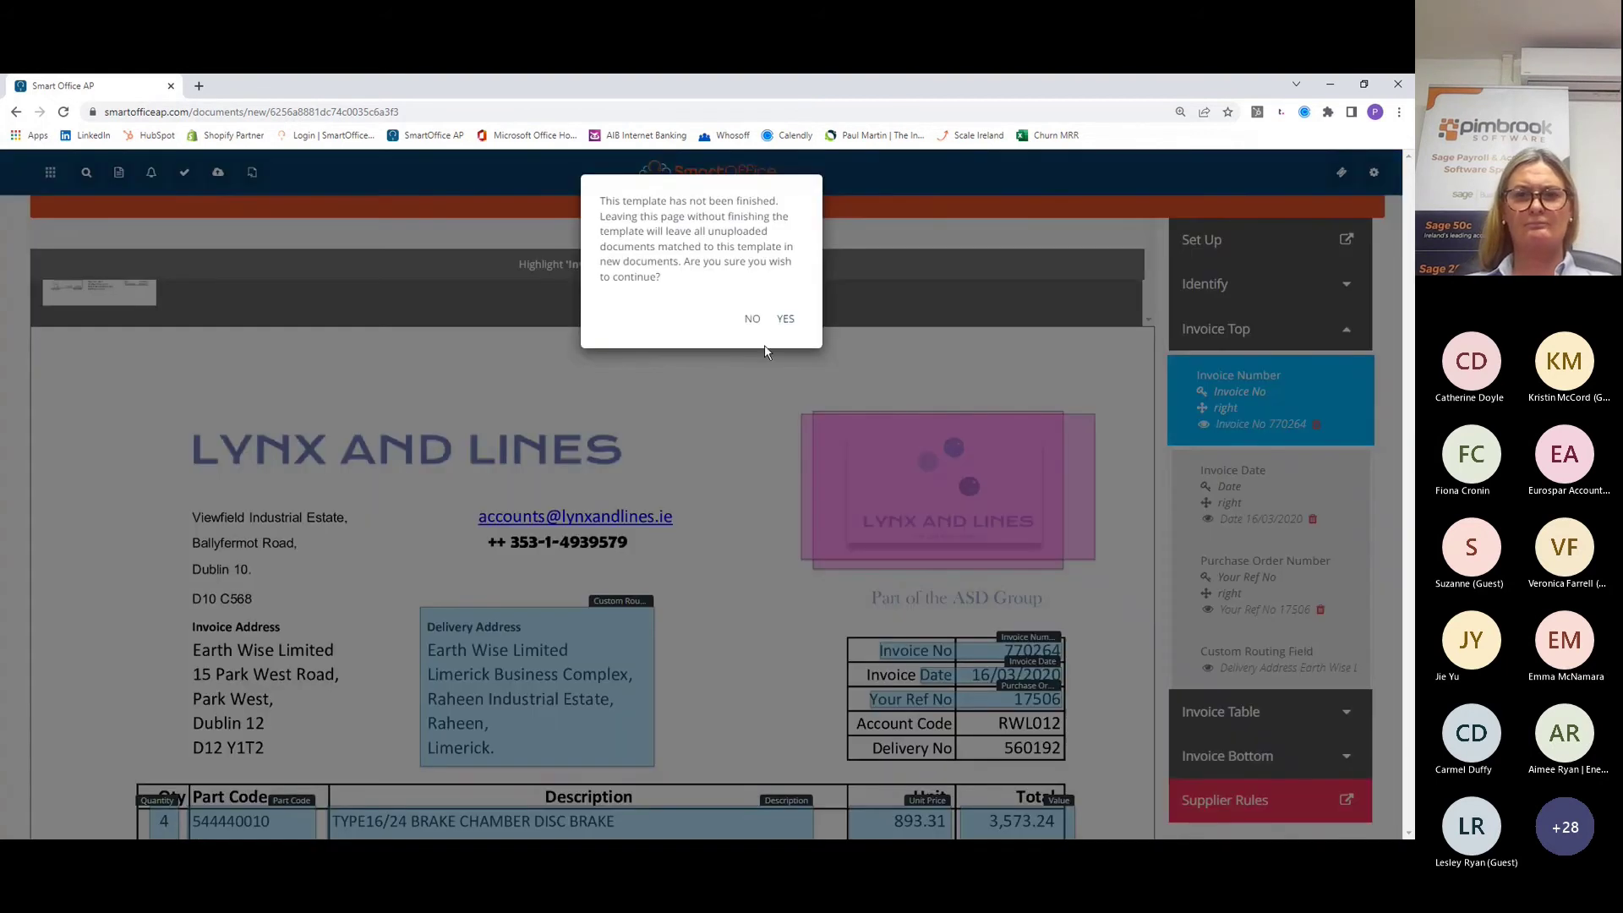
click(785, 319)
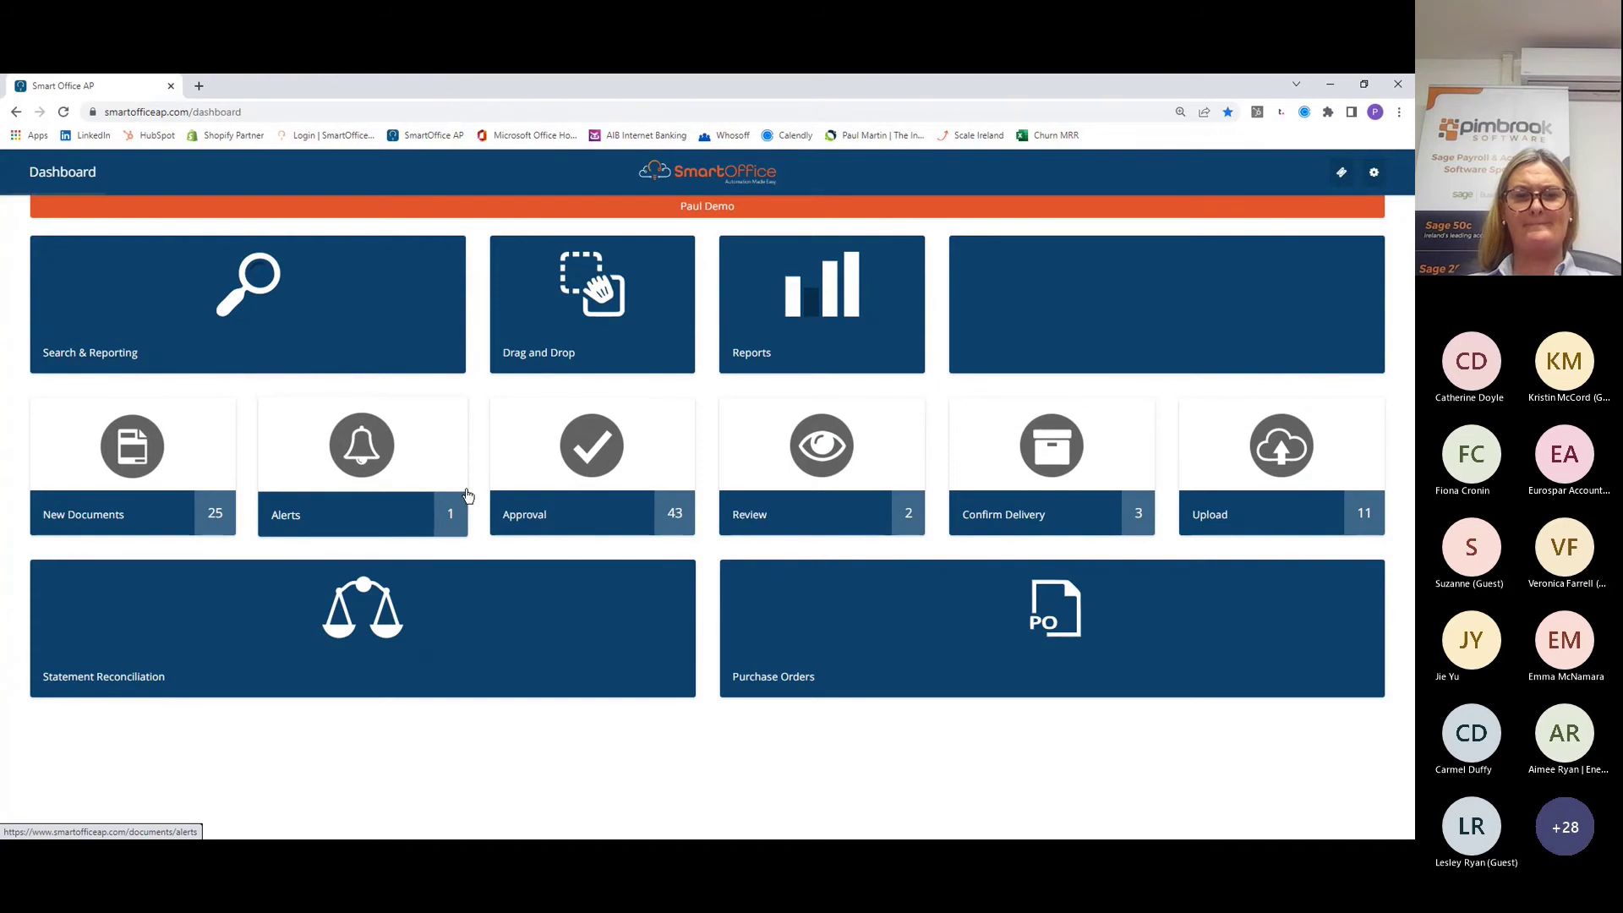
click(429, 521)
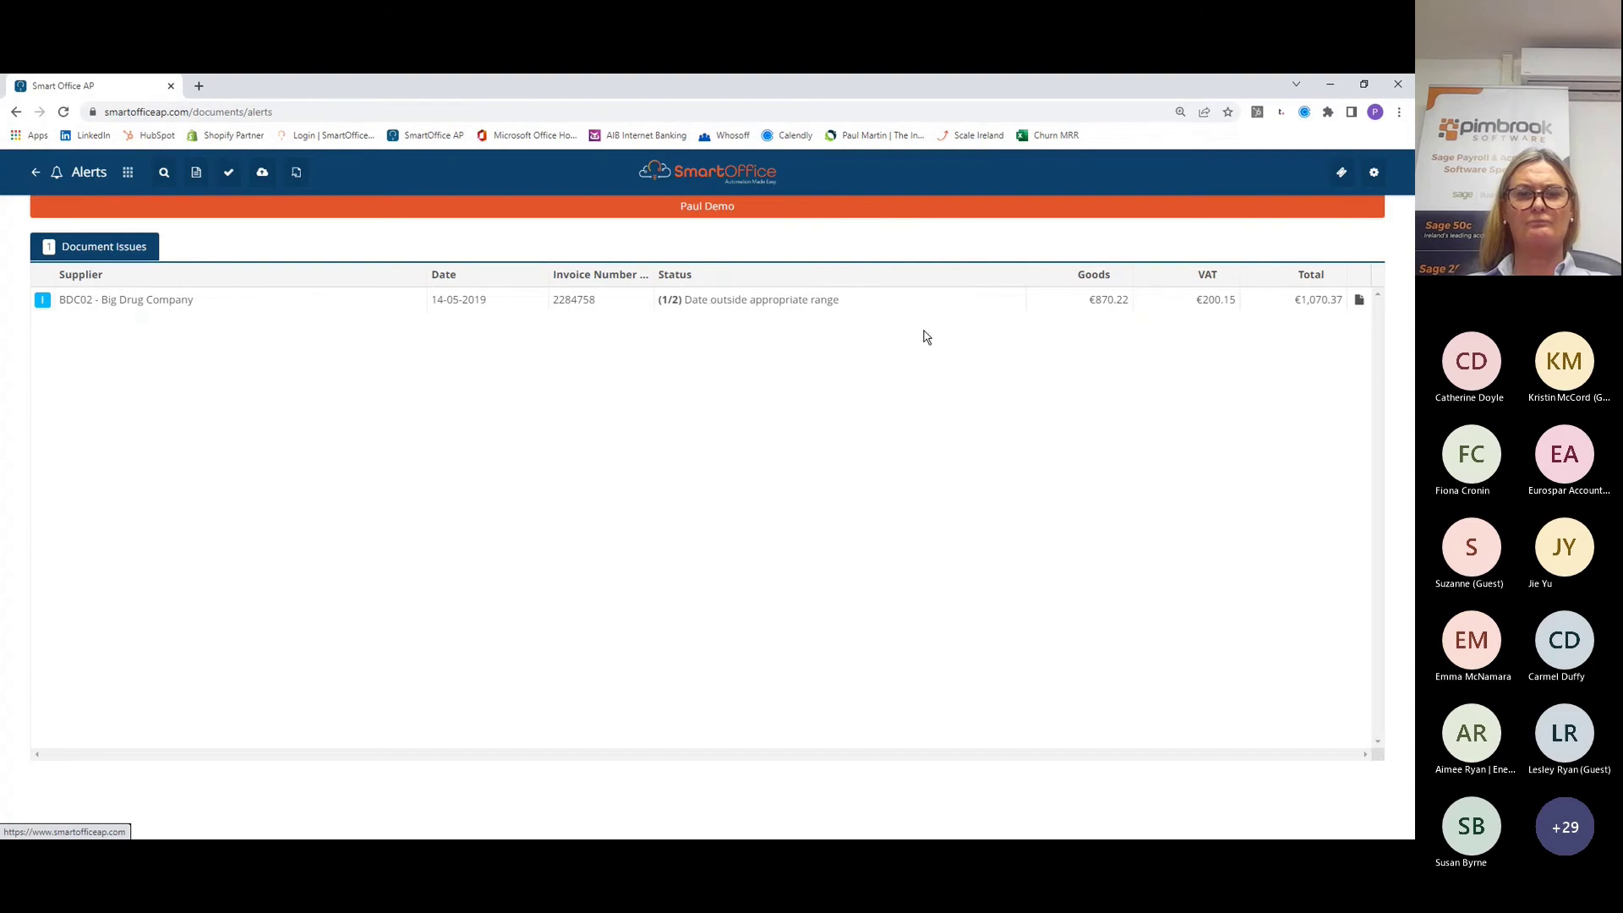
Step: Open the flagged Big Drug Company invoice and inspect its duplicate Invoice Number value
click(1358, 300)
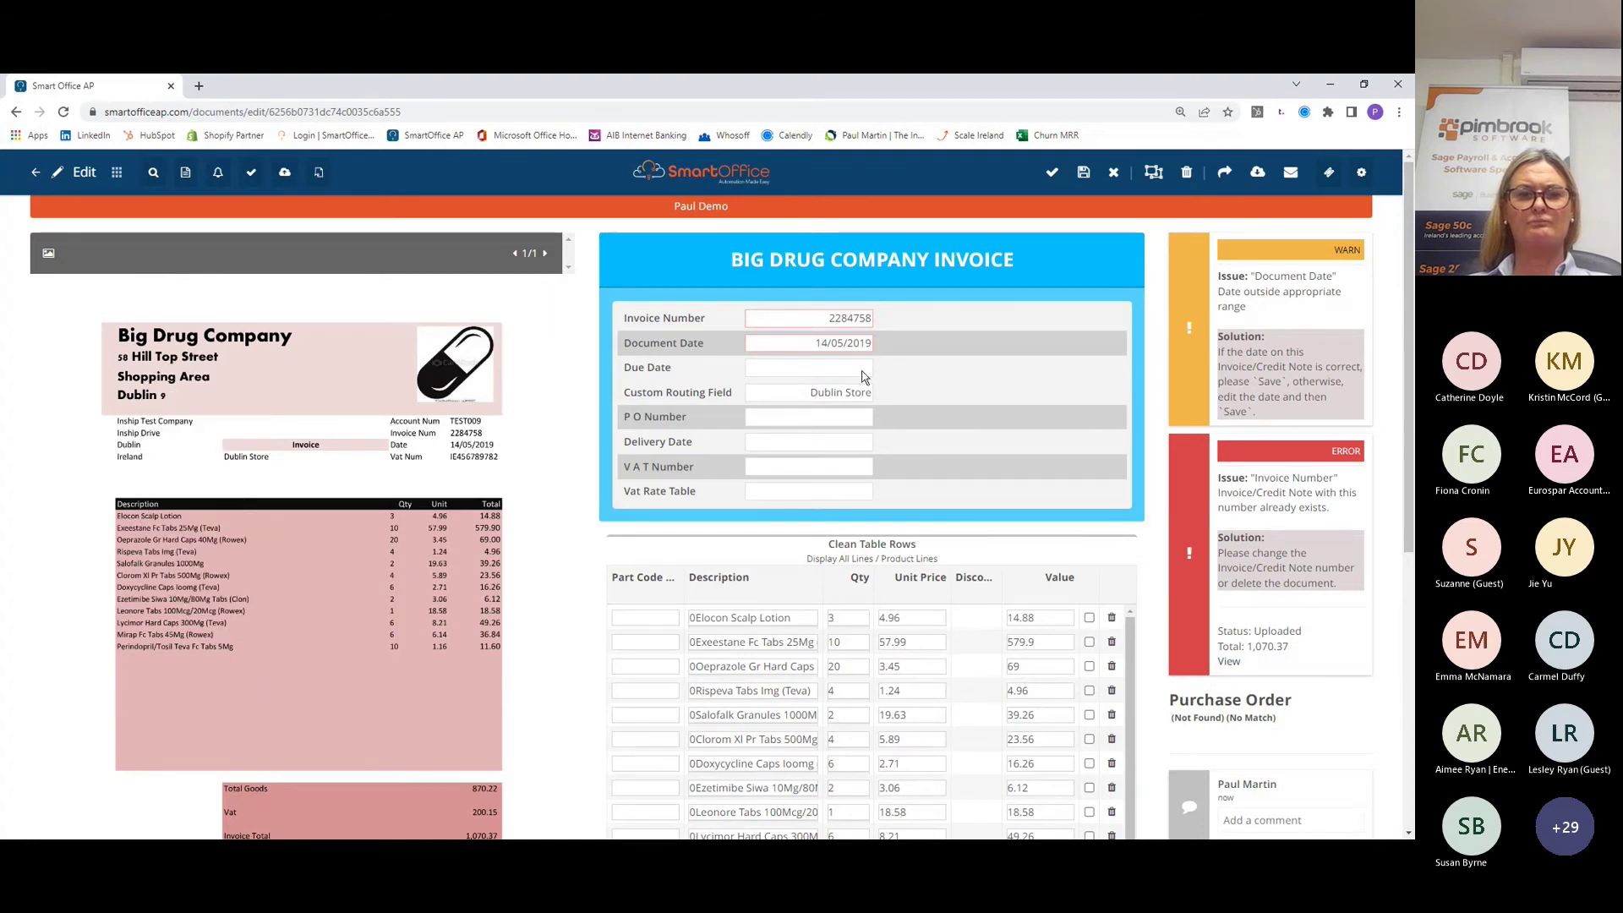
scroll(805, 375, down, 4)
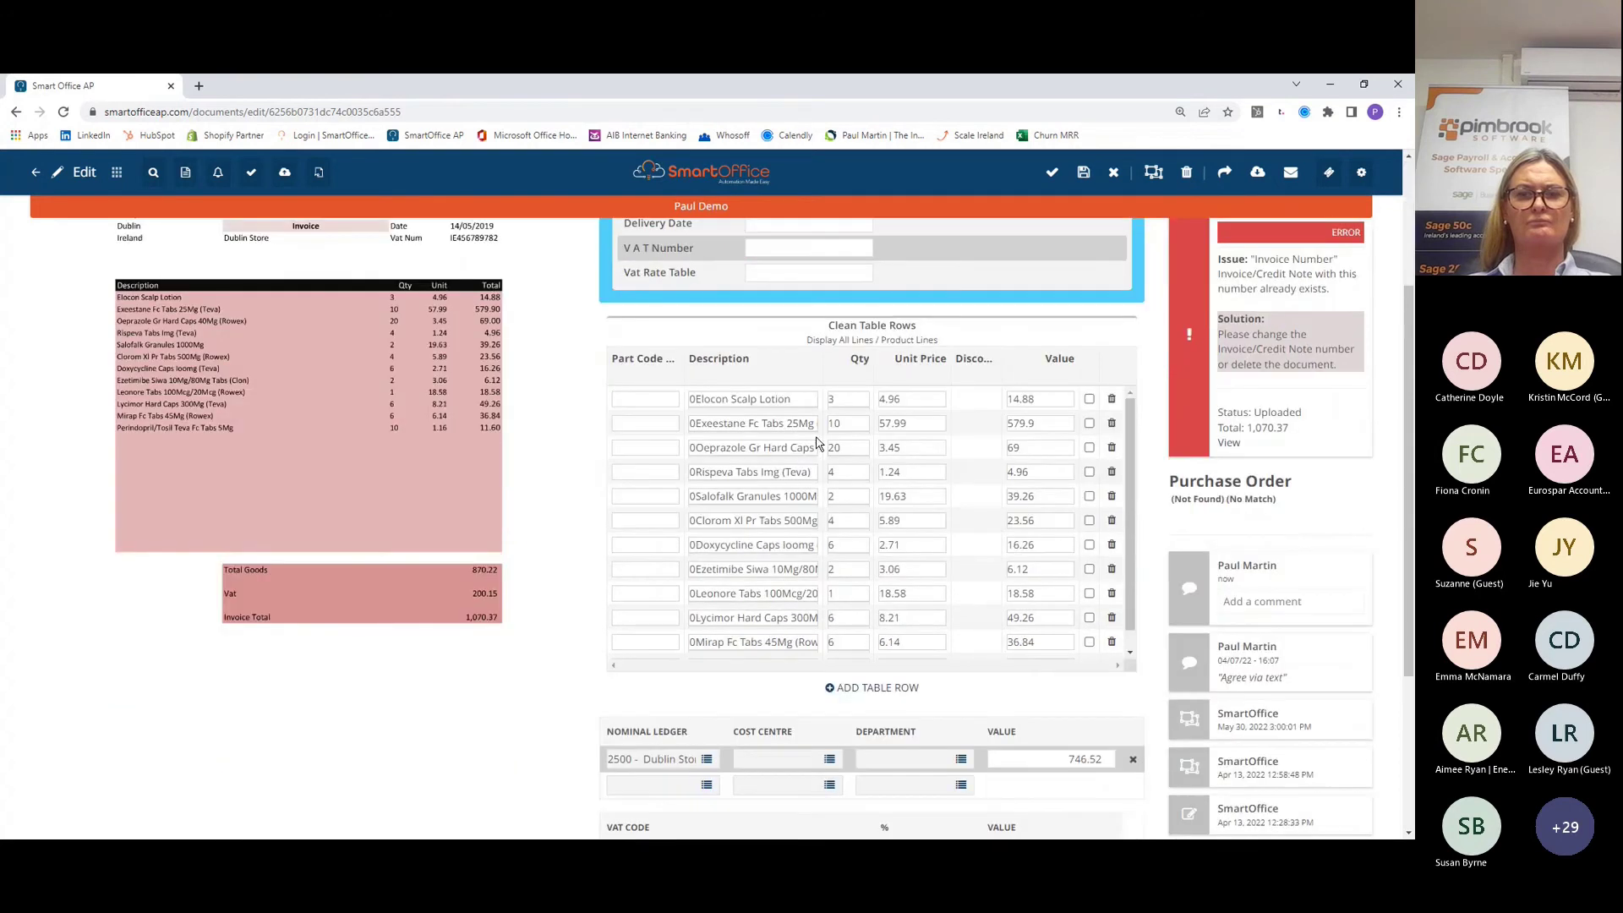
scroll(815, 442, up, 1)
scroll(818, 441, up, 1)
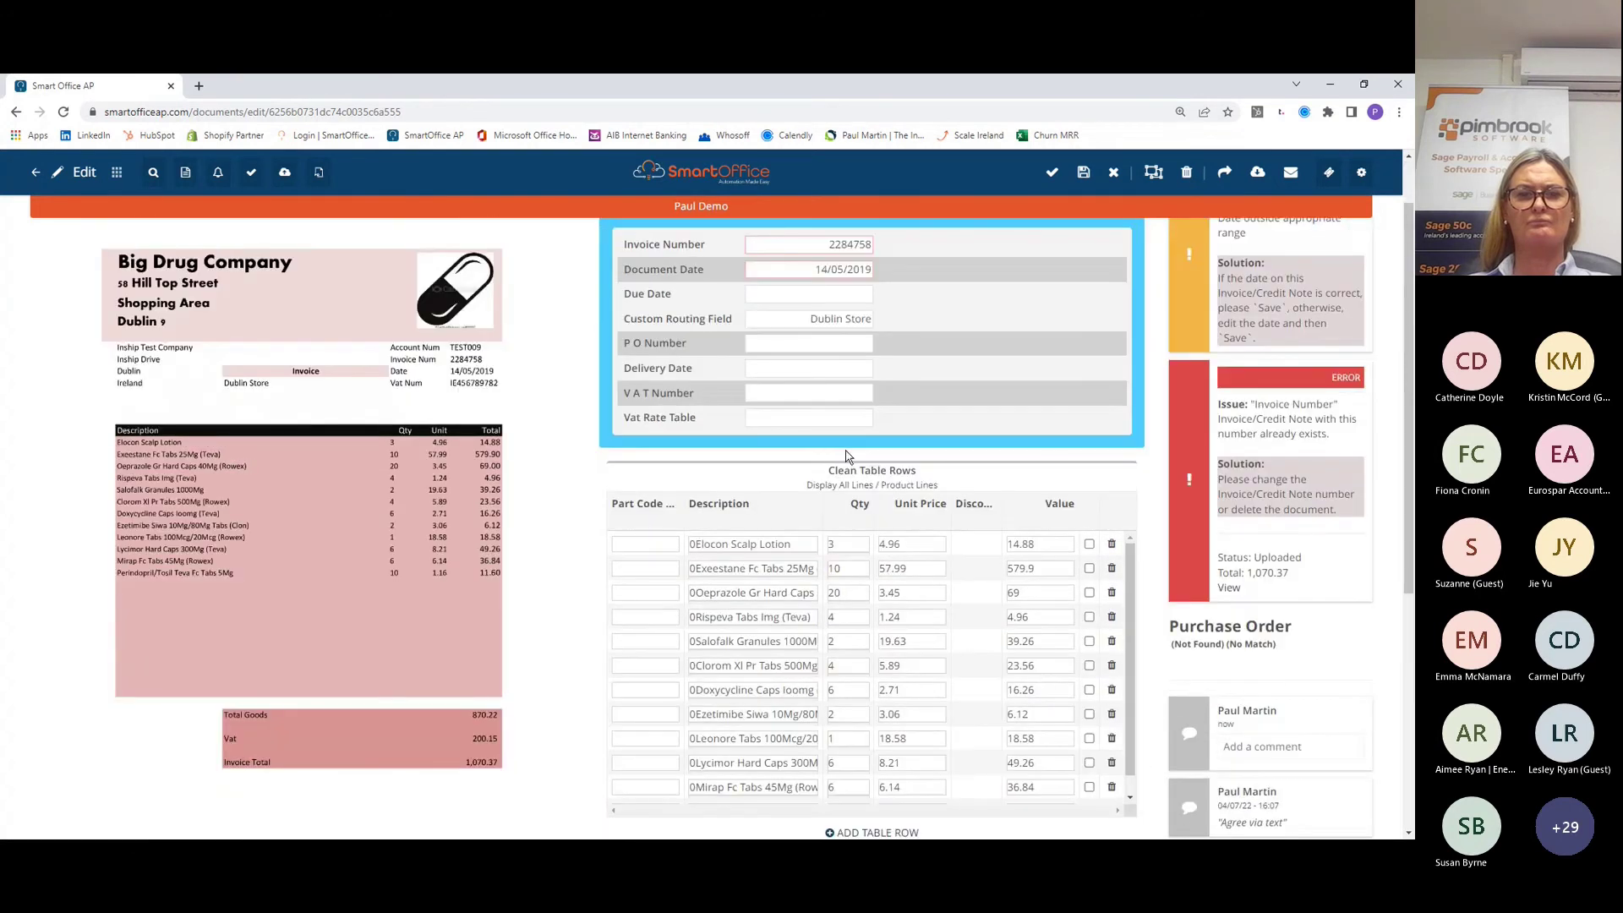
drag(816, 243, 866, 258)
scroll(1031, 321, up, 1)
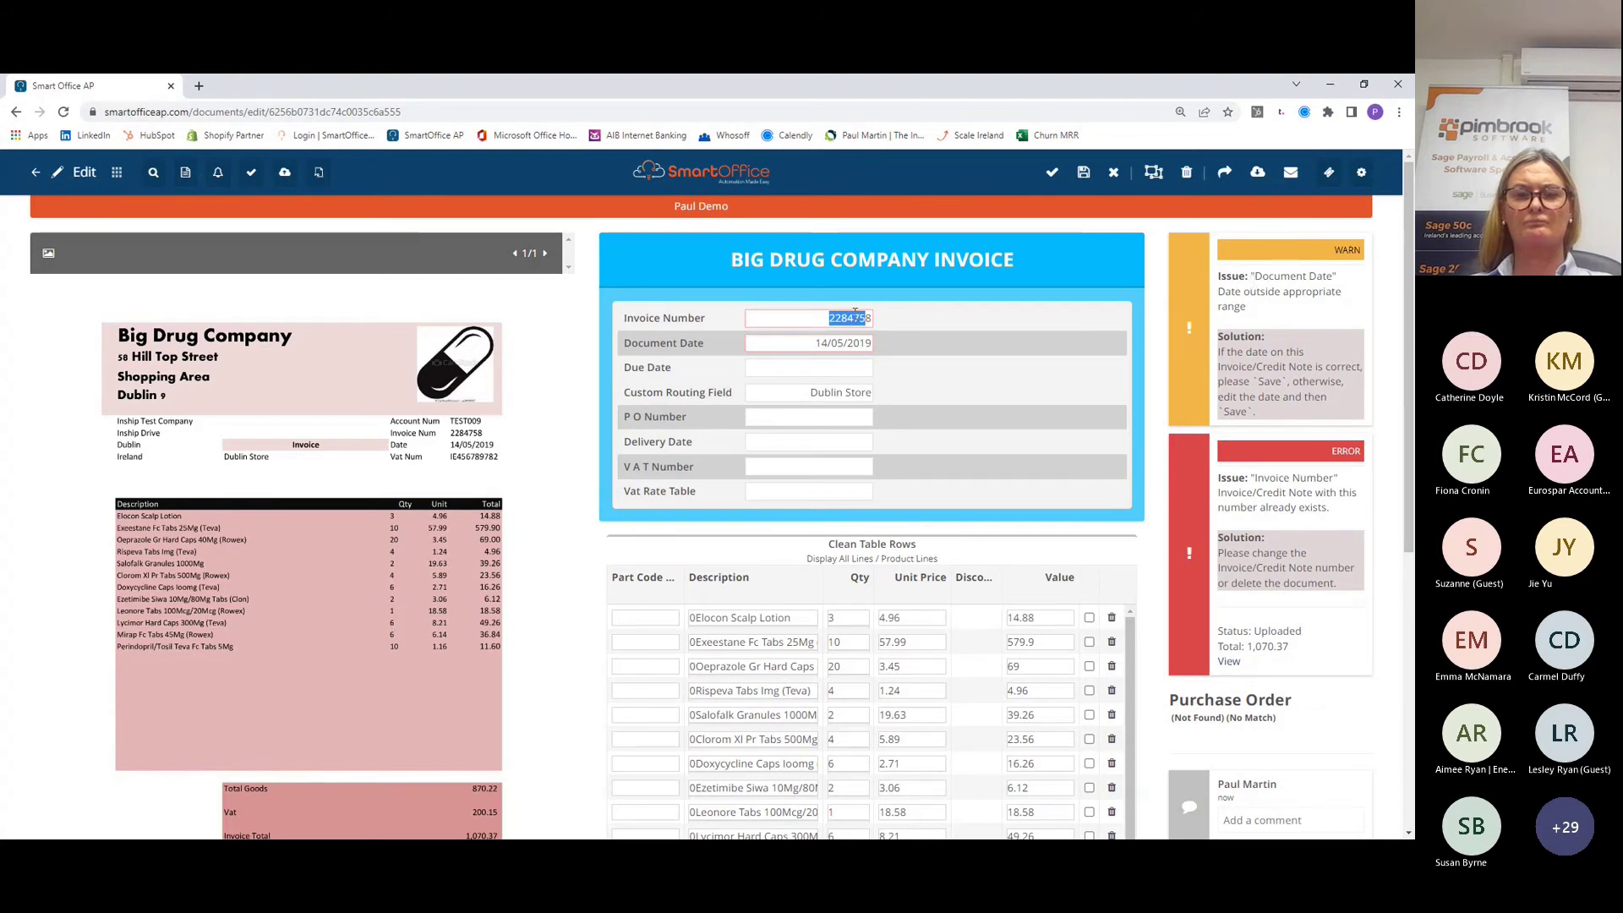
click(863, 347)
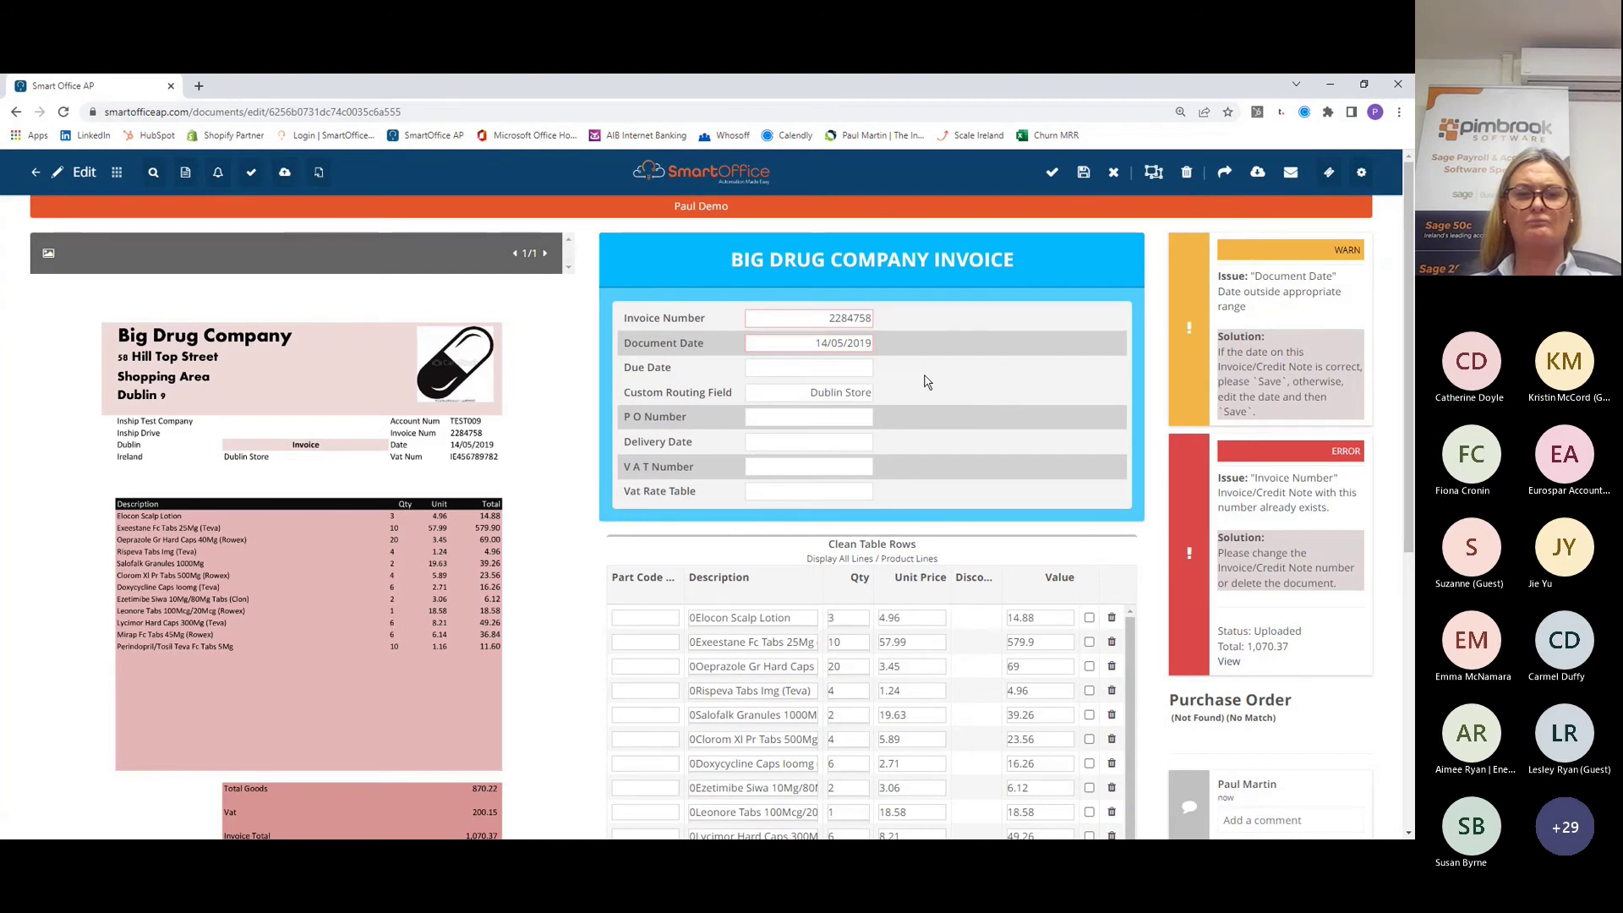
Step: Go to the Approval list from the dashboard and collapse the FOOD - Food Network group
click(117, 172)
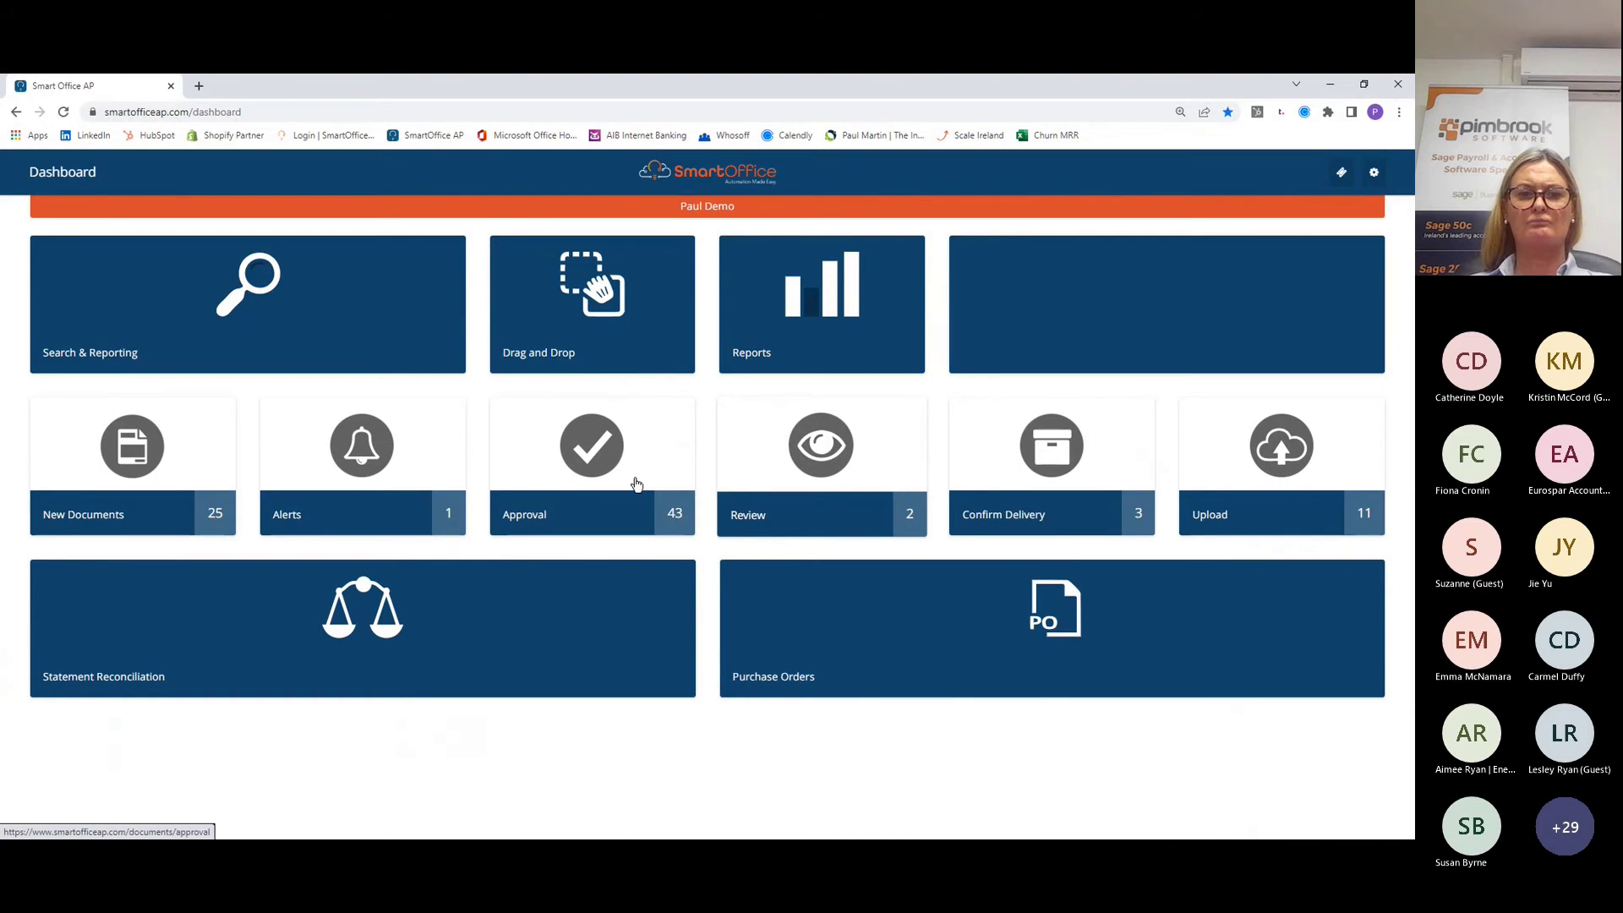
click(606, 509)
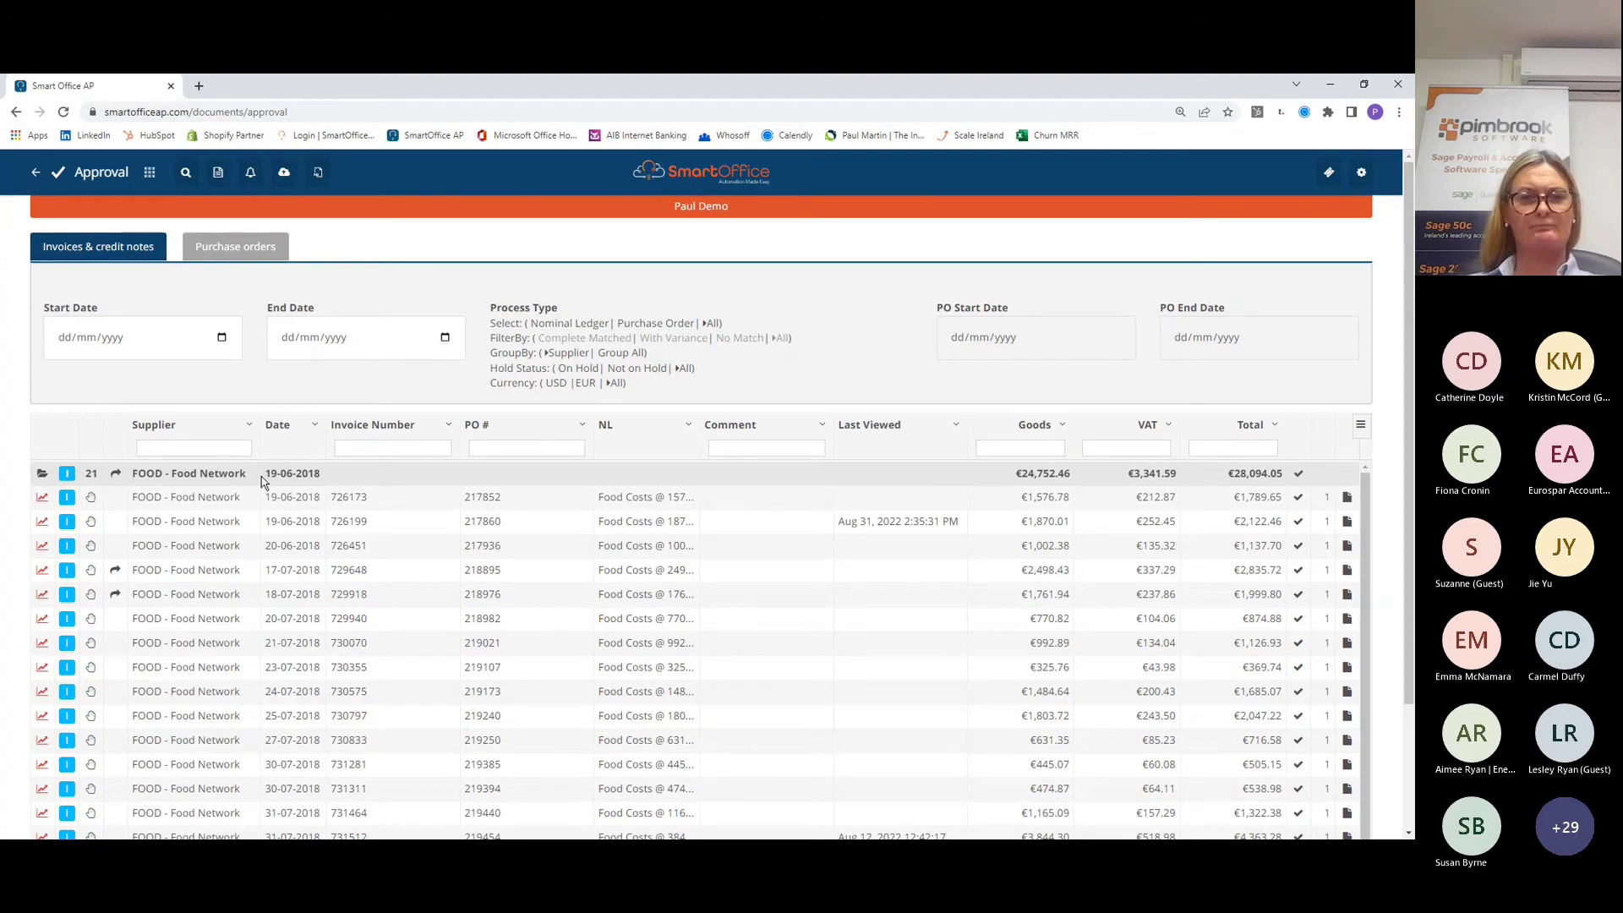
click(258, 480)
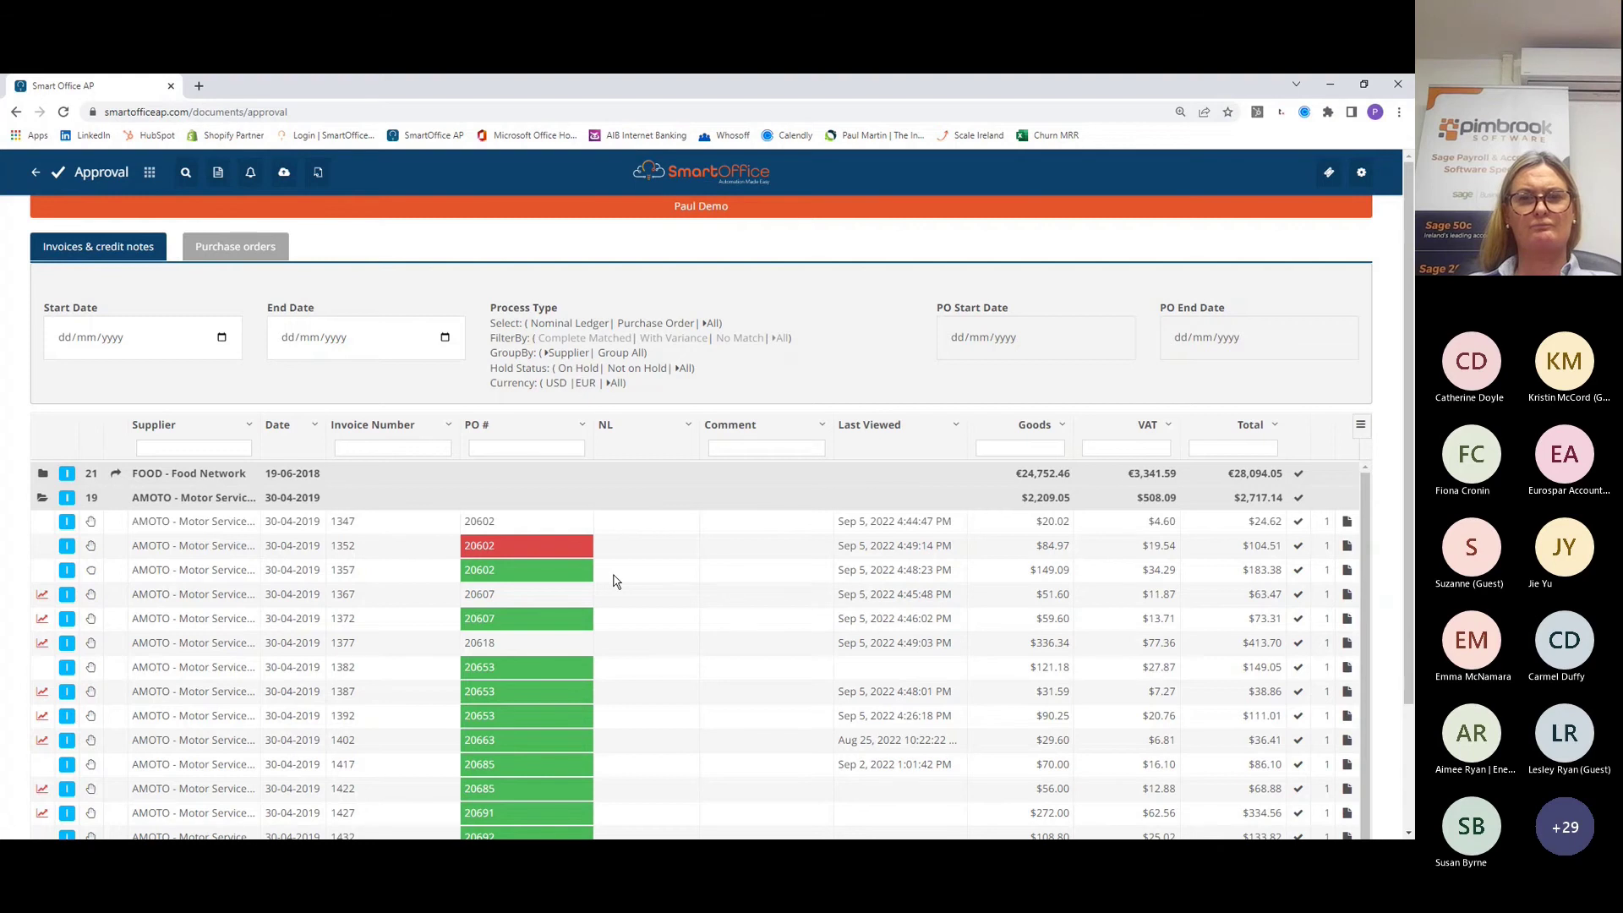
Step: Scroll the approval grid to review the AMOTO invoices and their PO matches
scroll(614, 581, down, 1)
scroll(615, 583, up, 1)
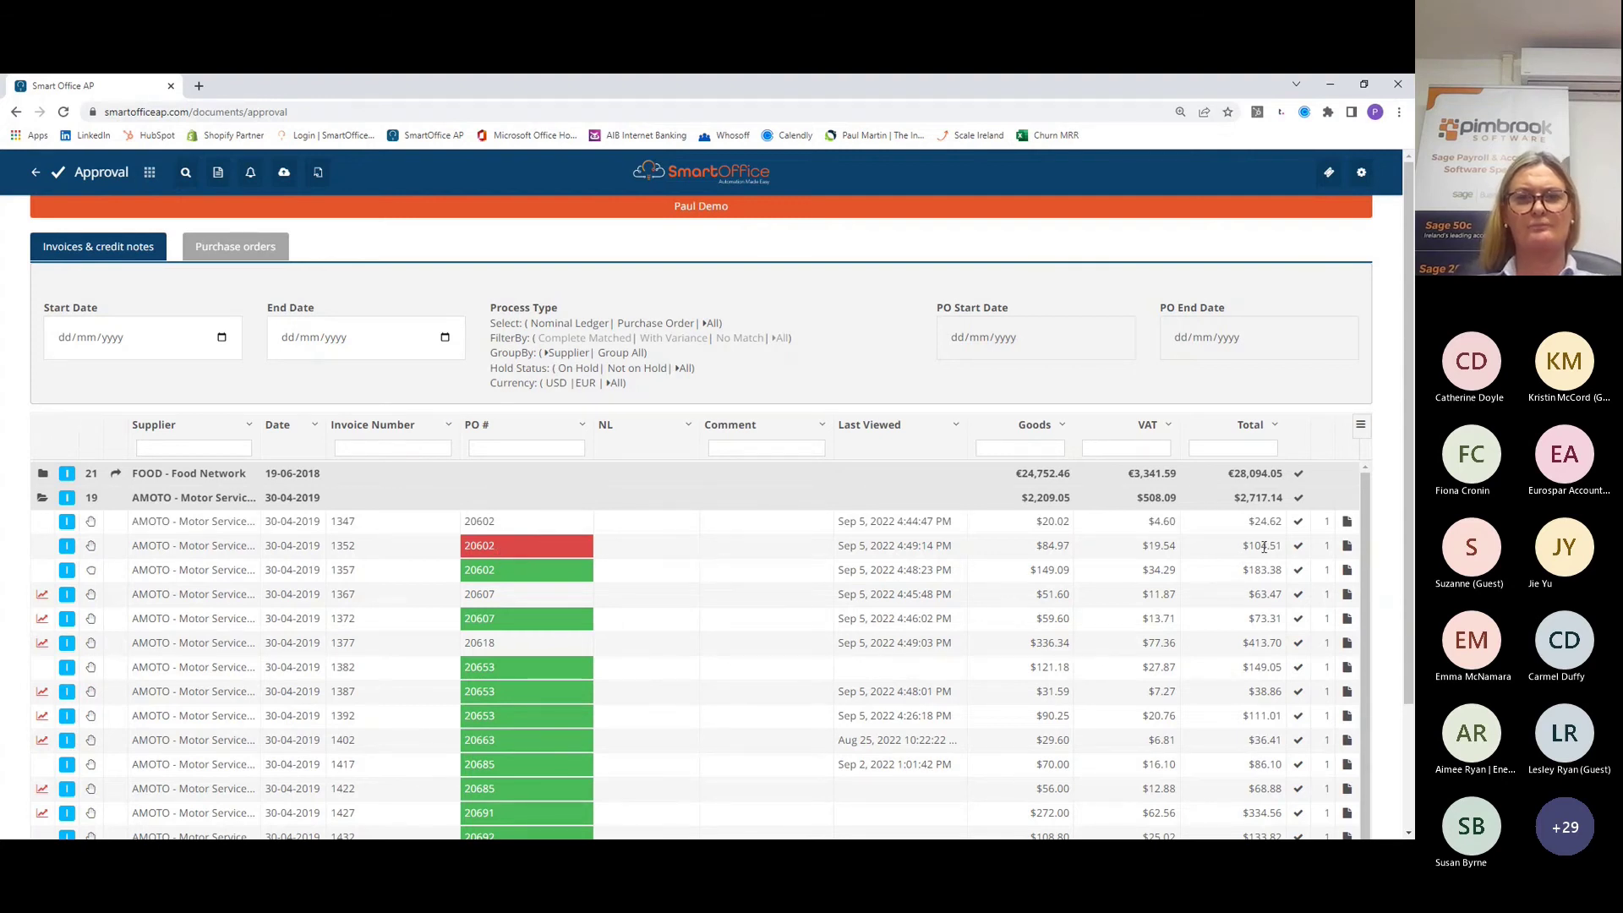
Step: View invoice 1352's document image beside PO 20602 matched to GRN lines totalling $254.08
click(1346, 547)
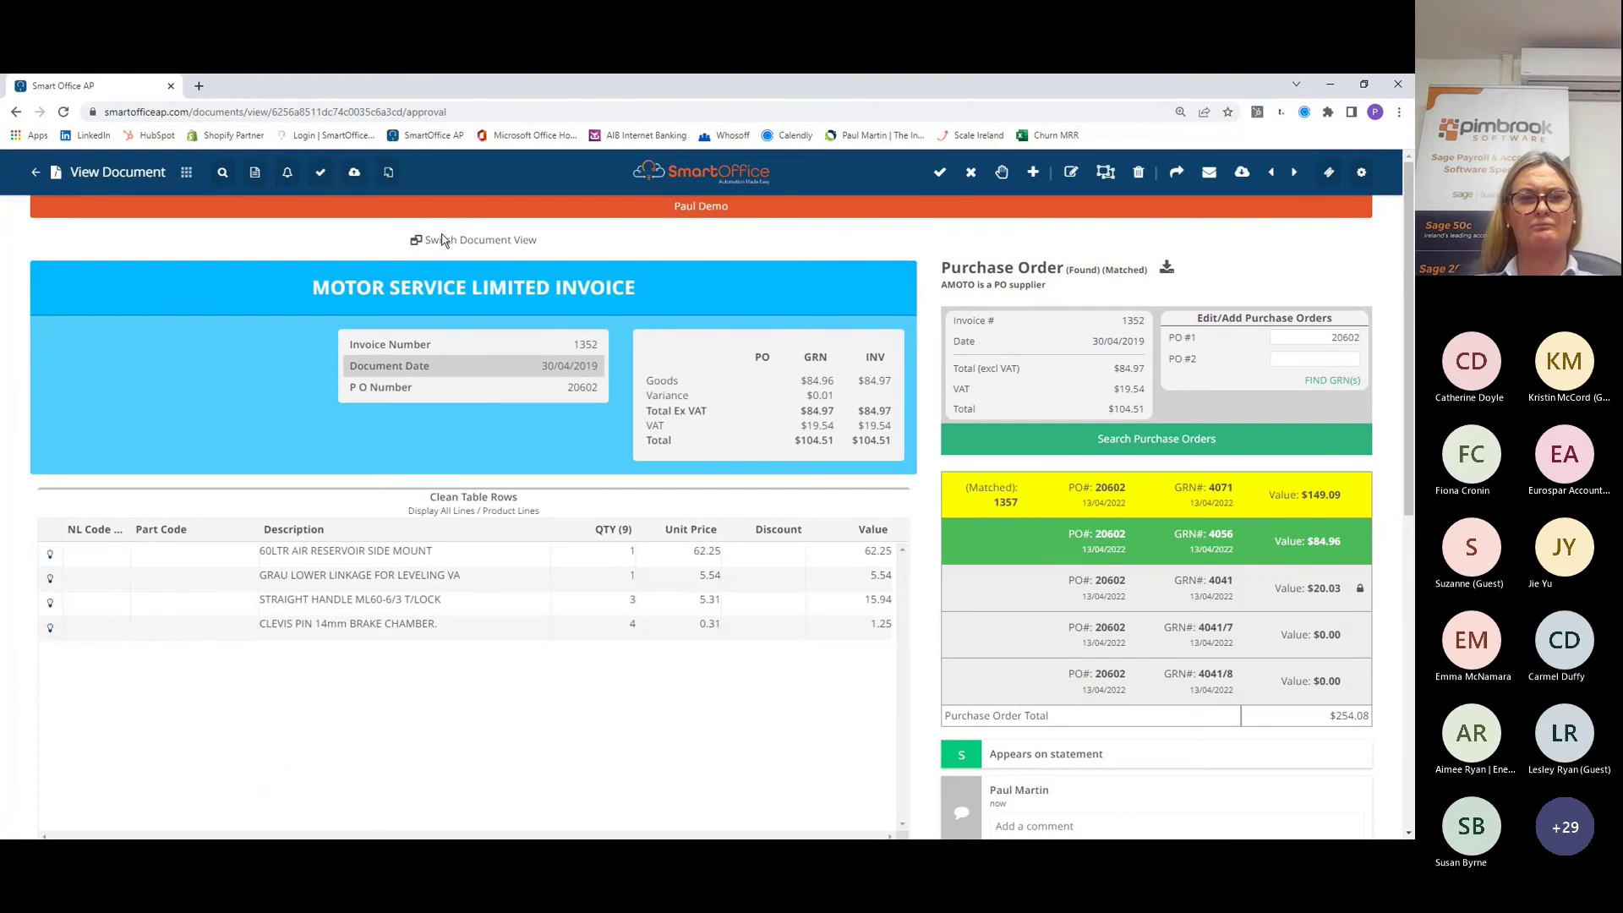
click(456, 240)
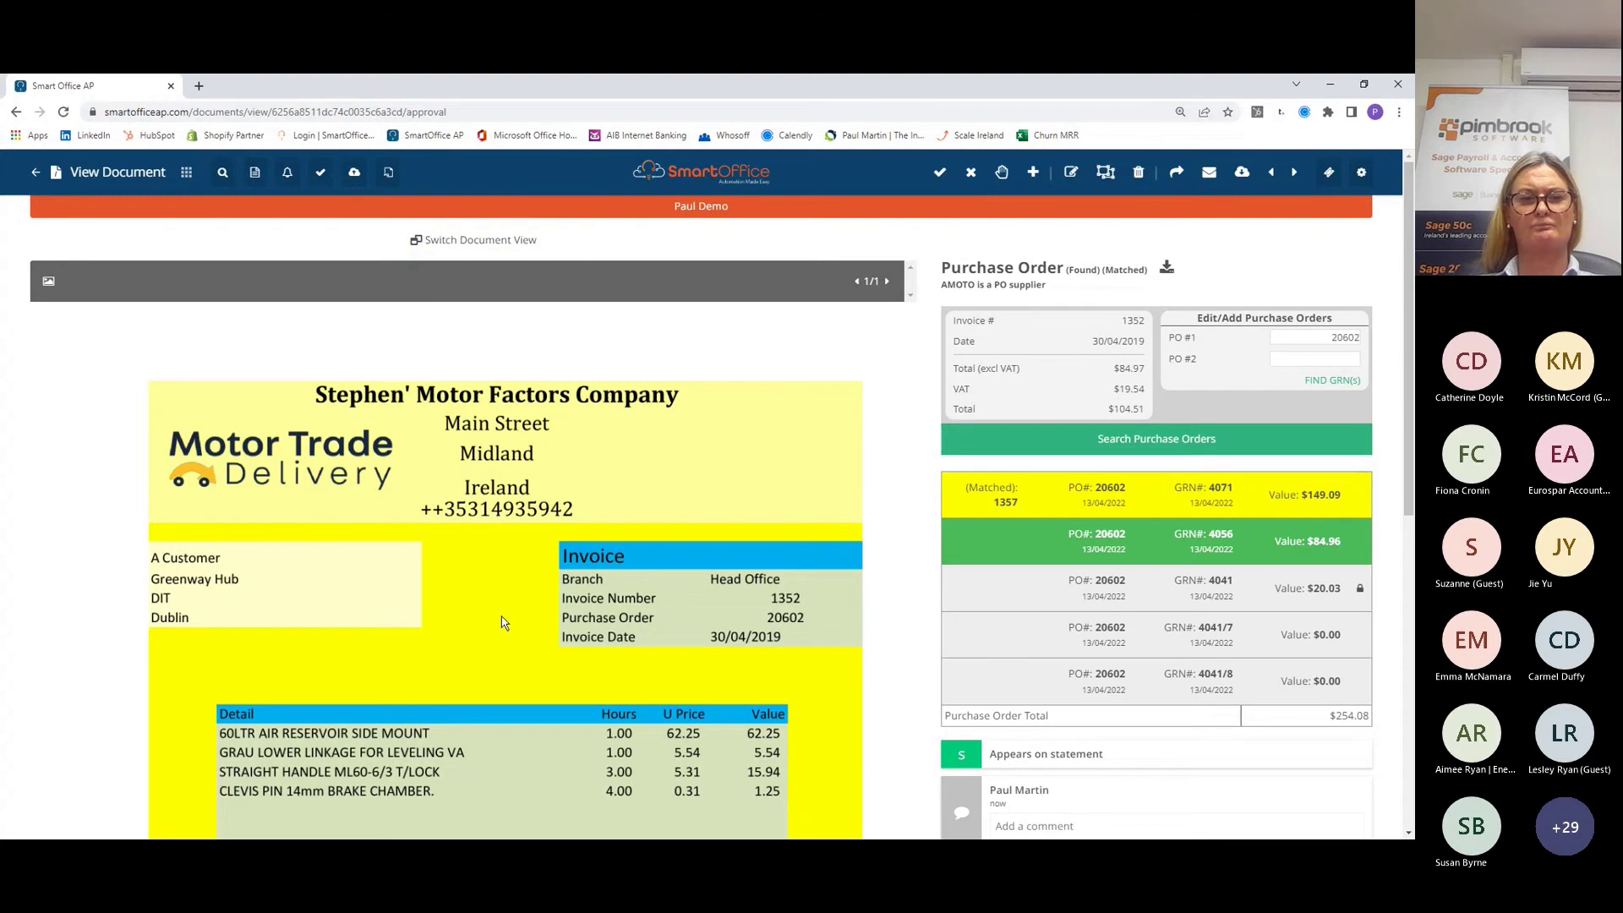
scroll(501, 615, down, 5)
scroll(510, 613, up, 5)
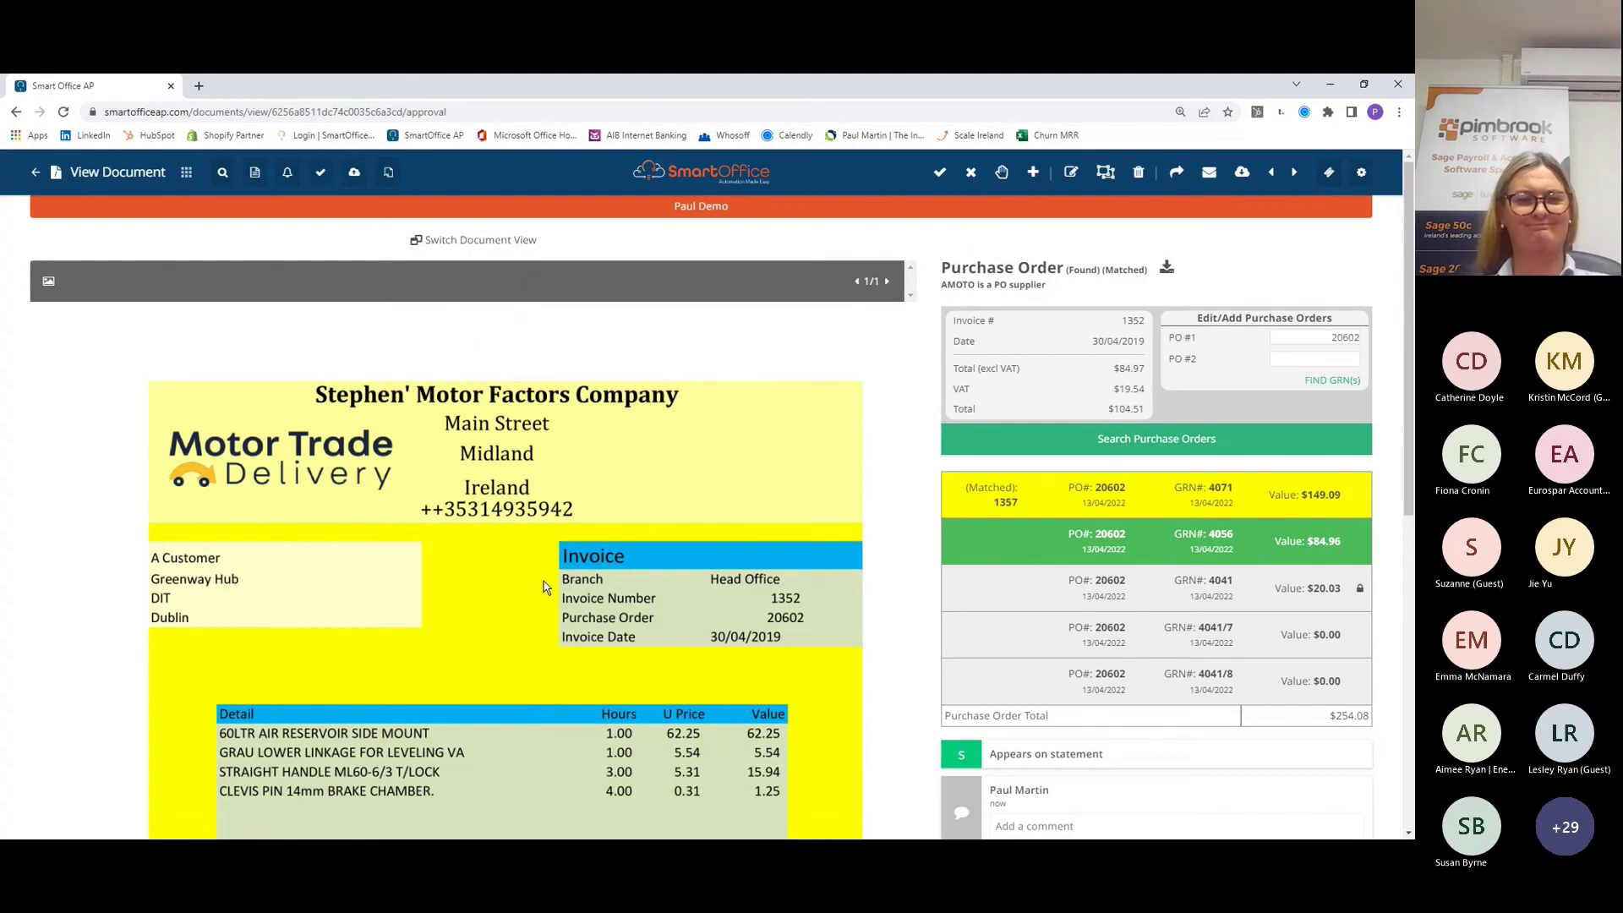
click(499, 243)
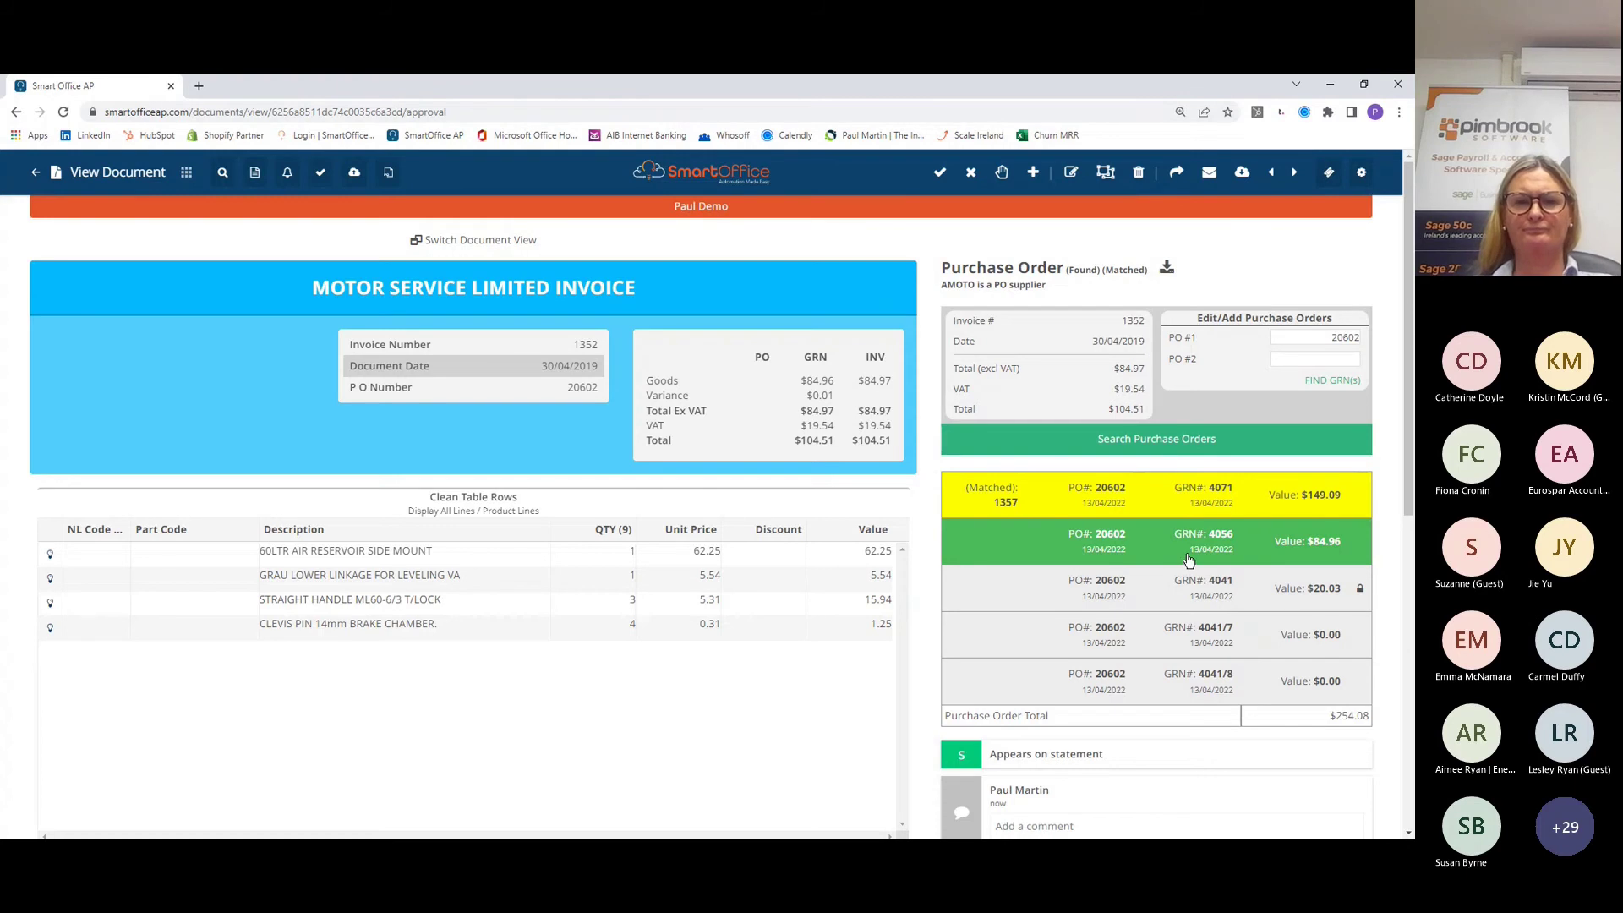
click(1185, 509)
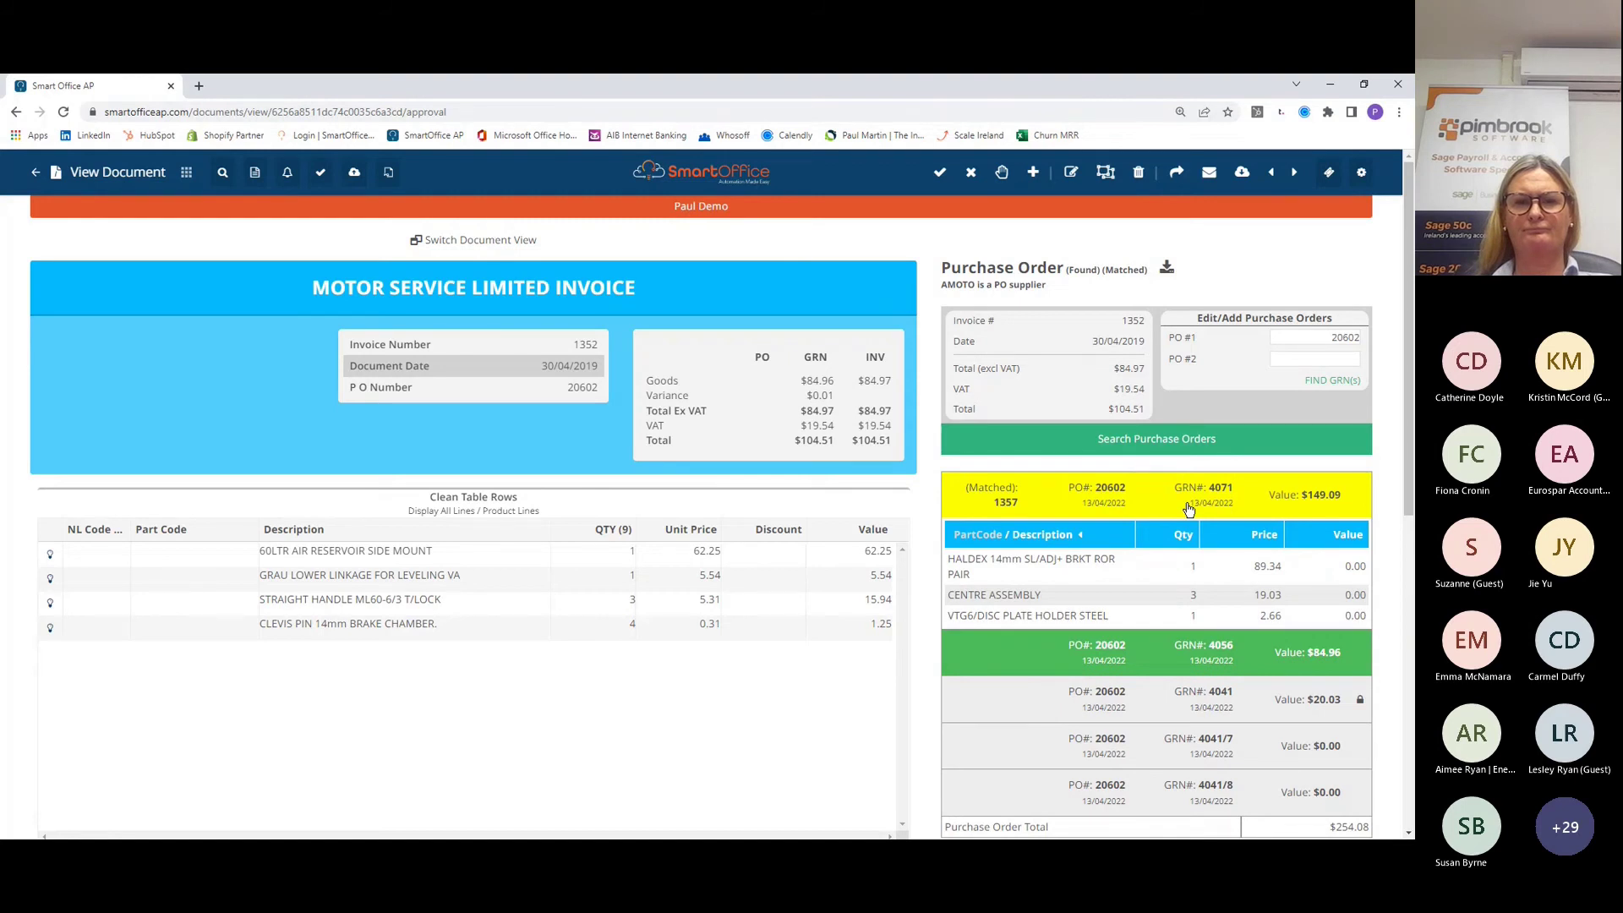
click(1188, 509)
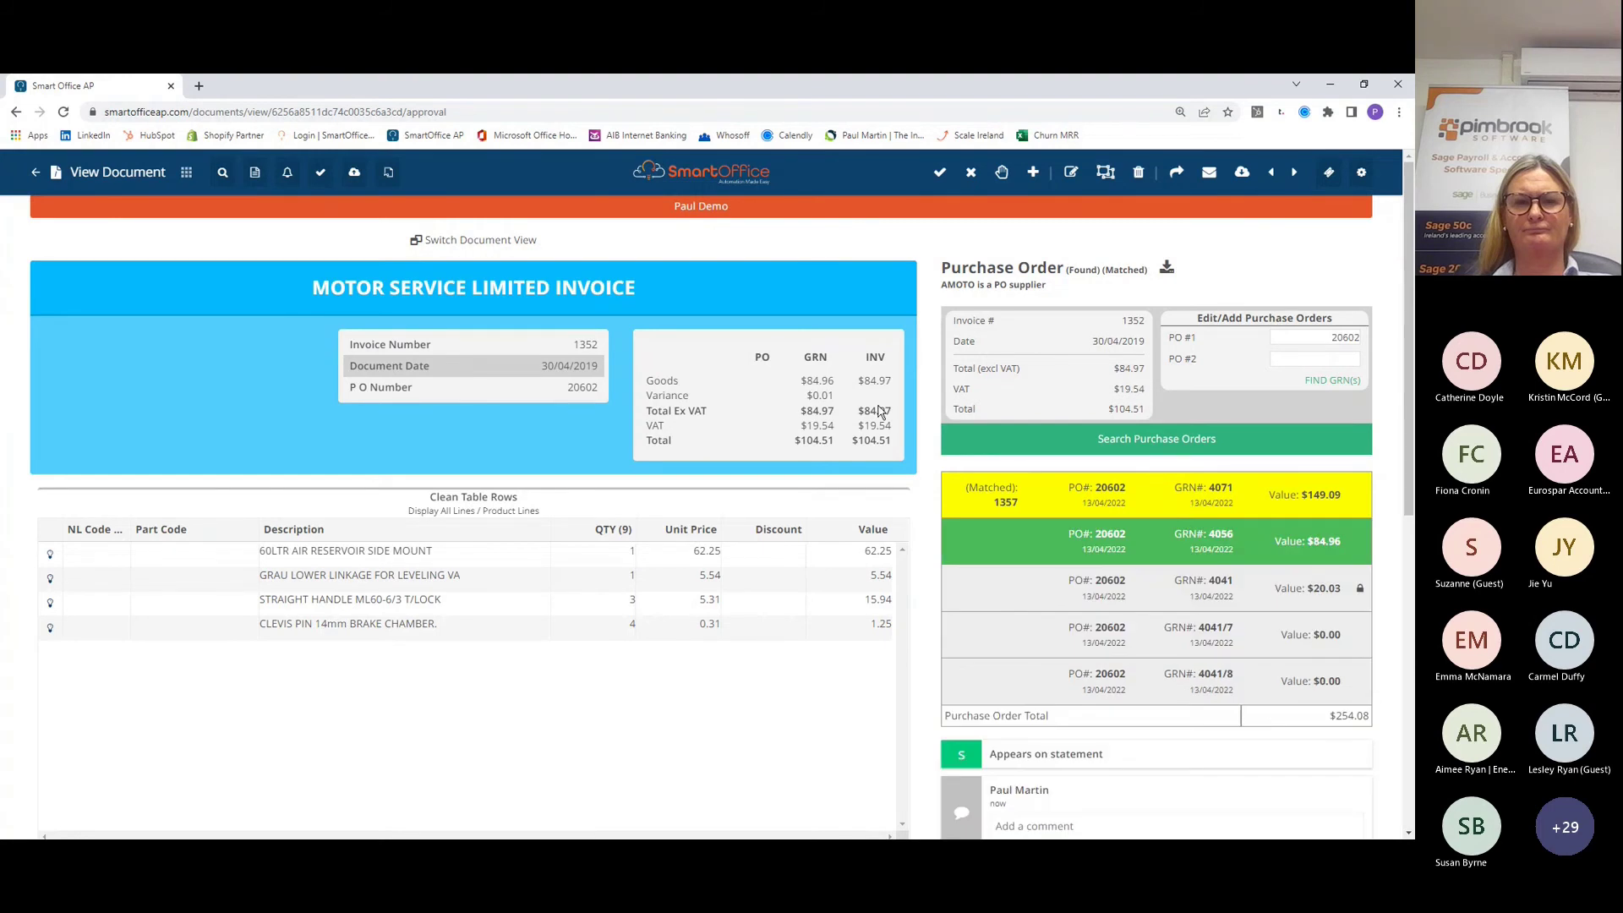
drag(806, 391, 834, 396)
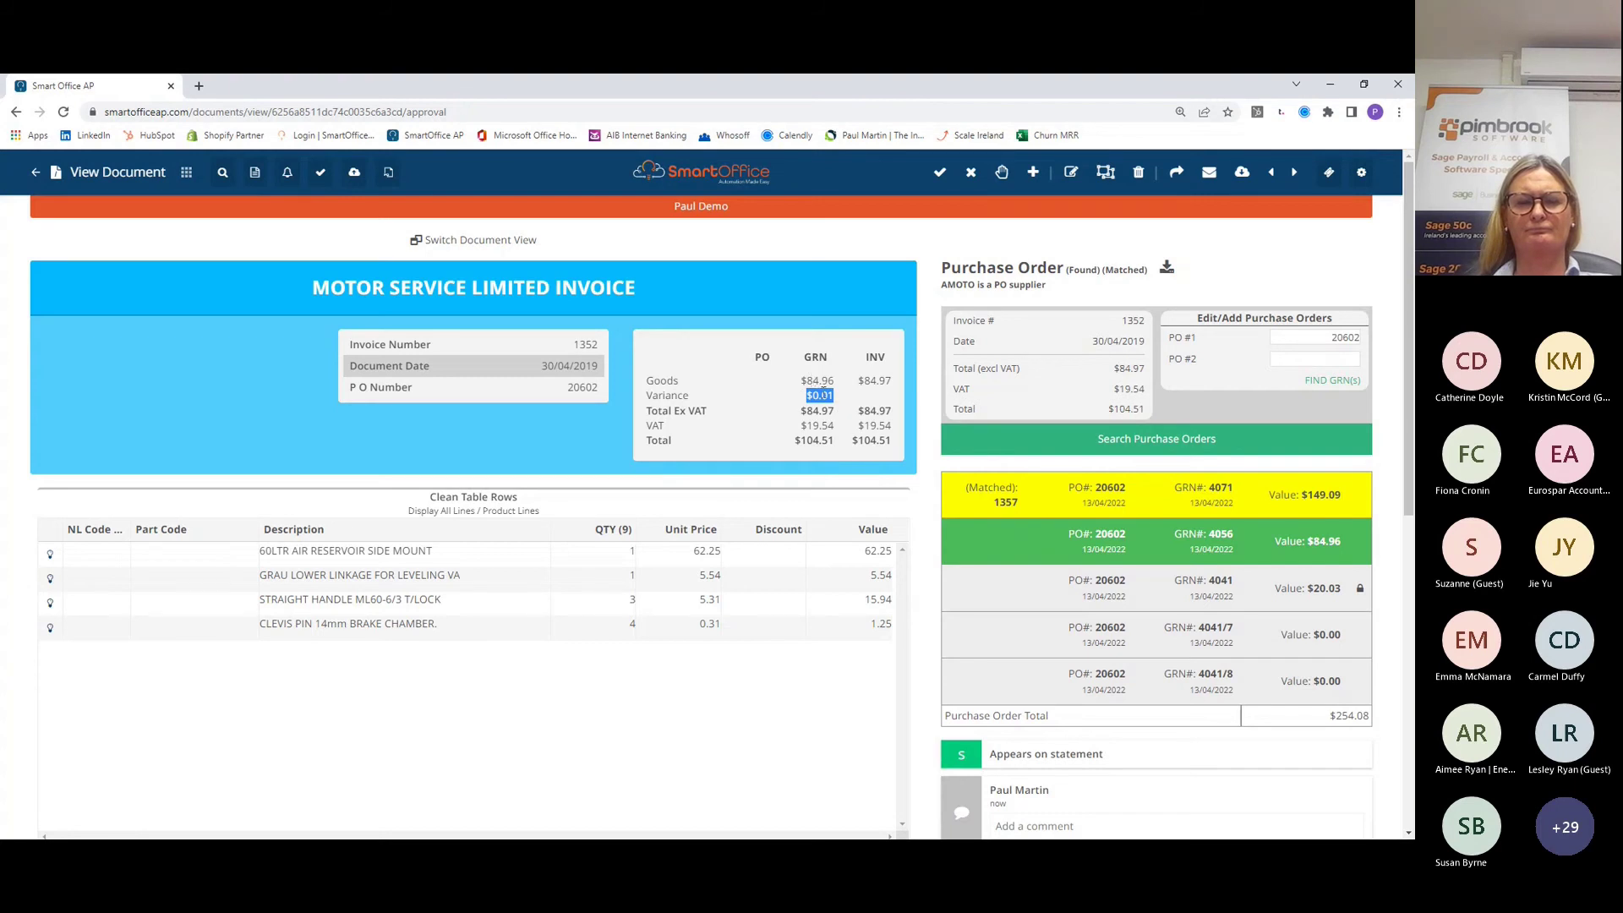
click(821, 391)
double_click(830, 398)
click(1171, 551)
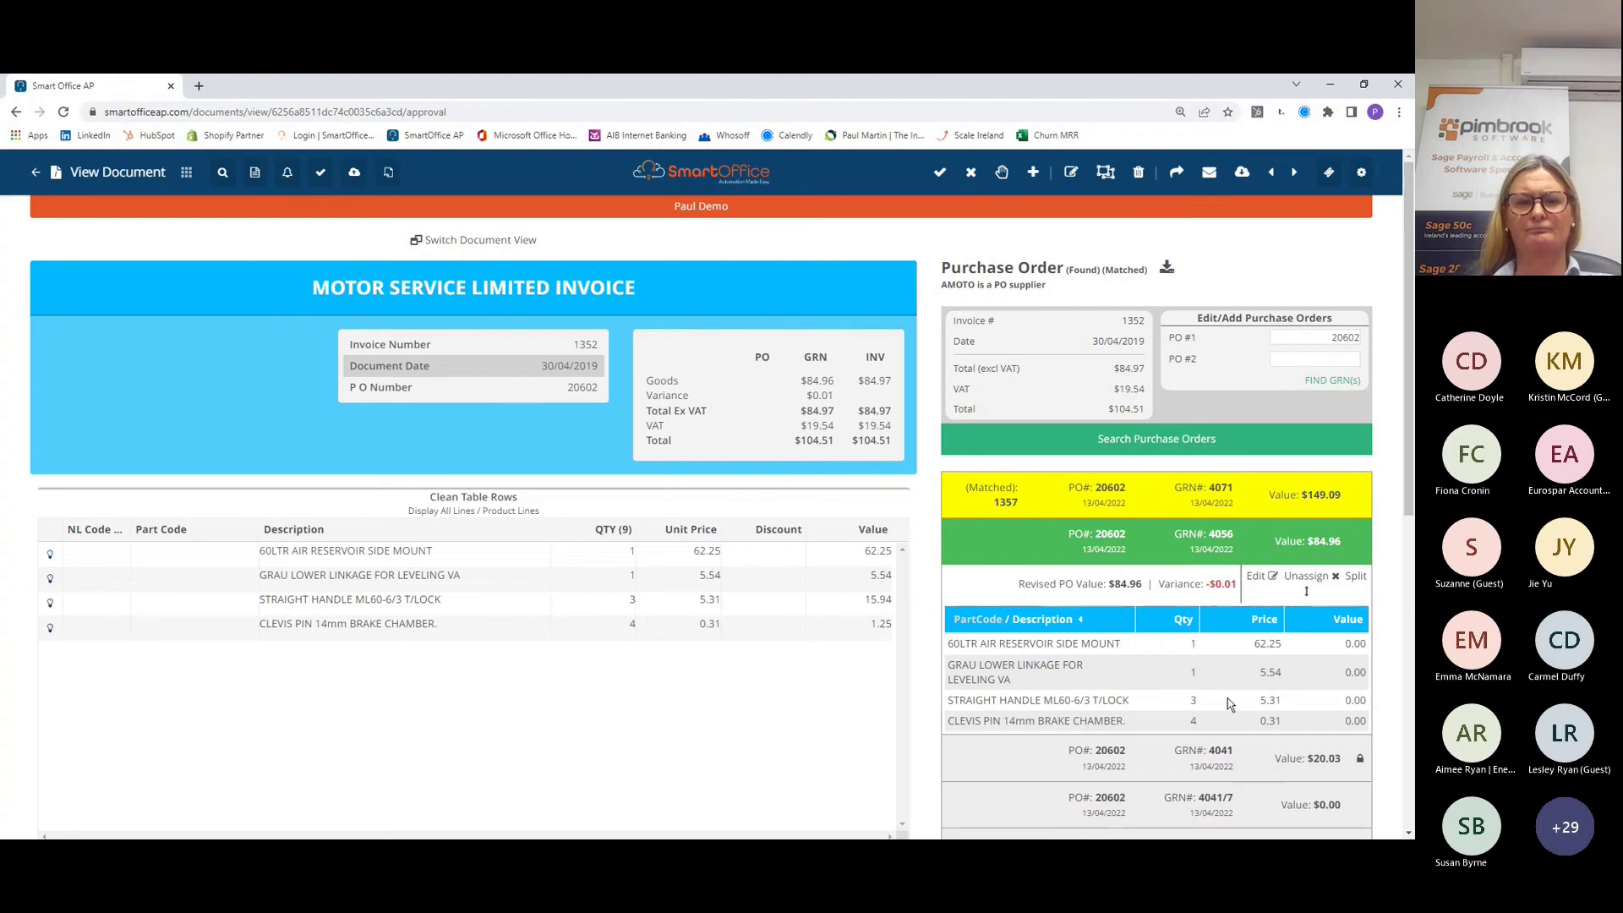
click(1151, 558)
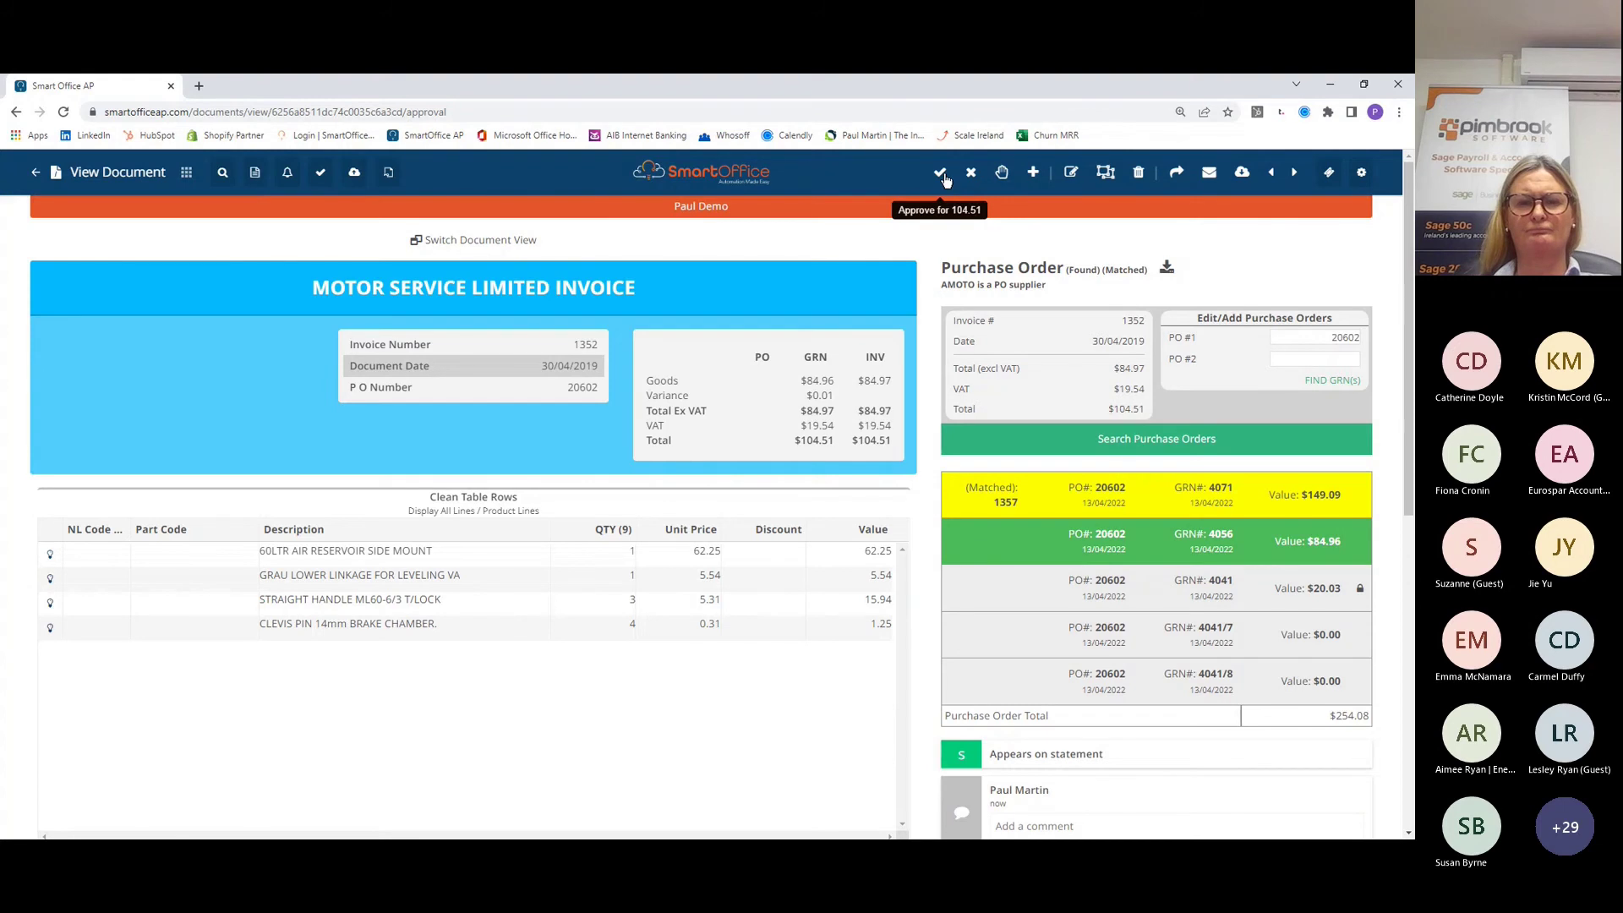
Step: Open the Hold dialog for invoice 1352, review its supplier-response note, and cancel it
click(1002, 173)
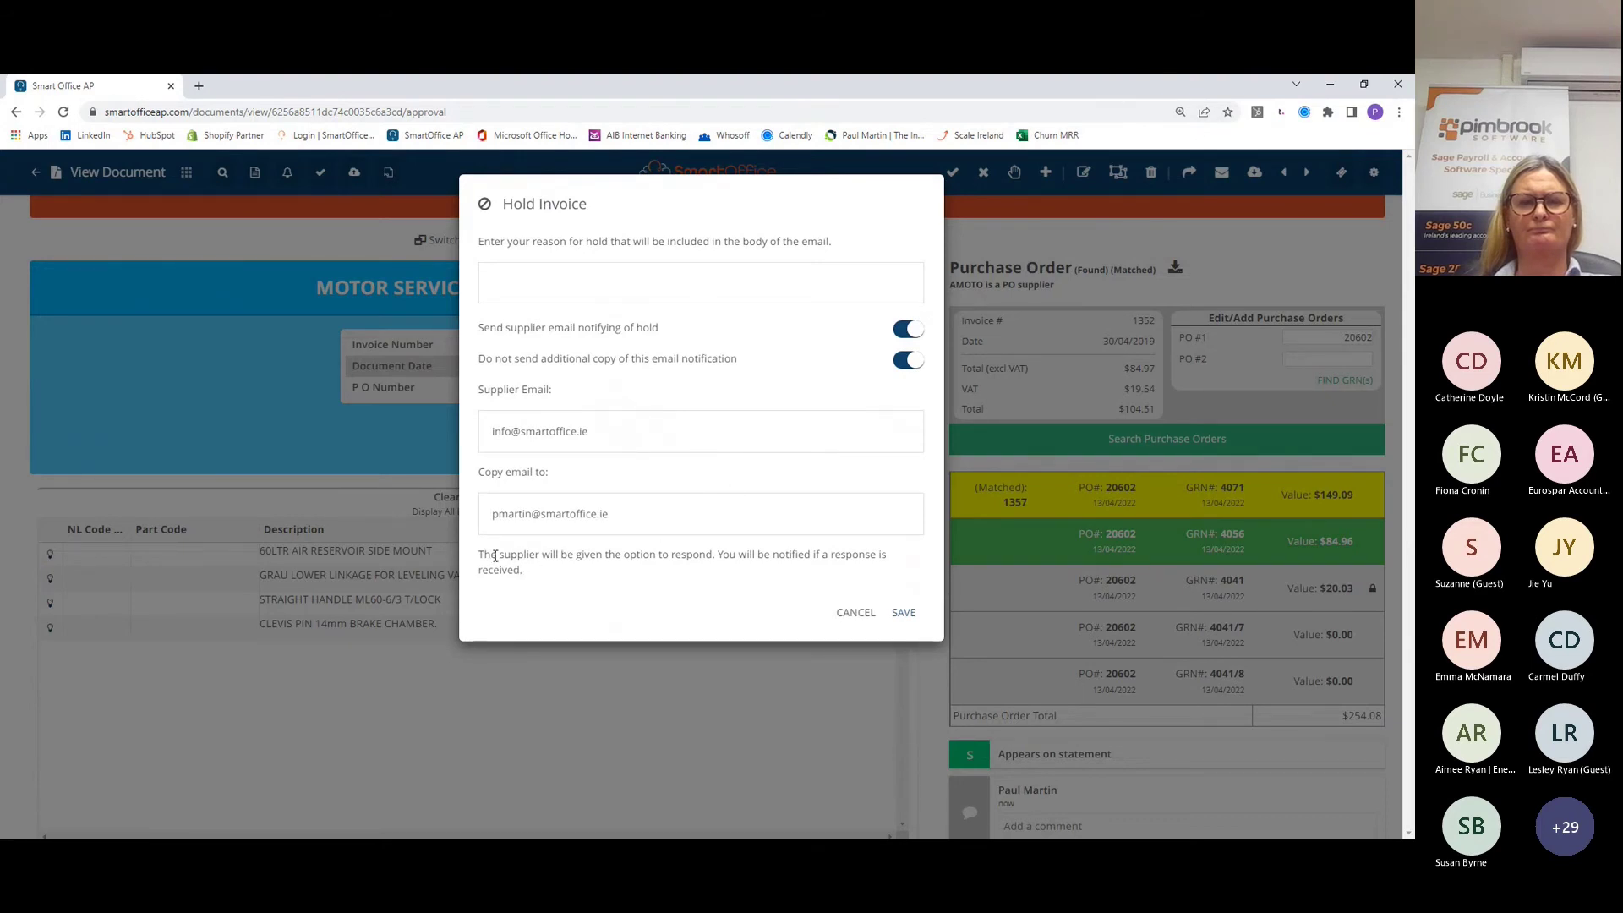
drag(479, 555, 547, 590)
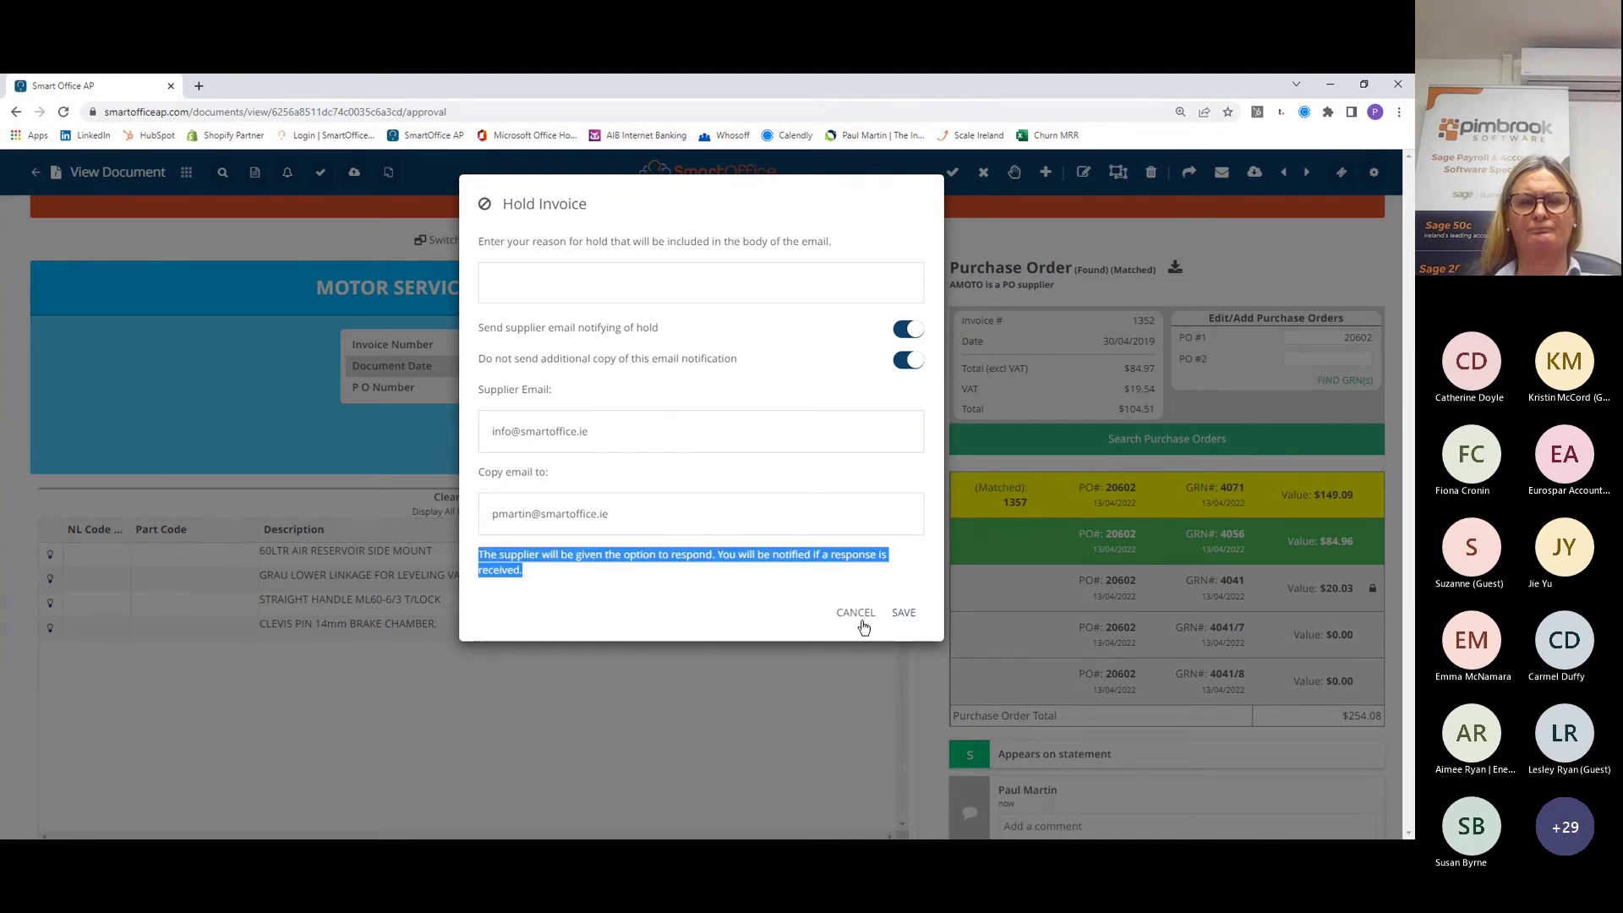
click(878, 739)
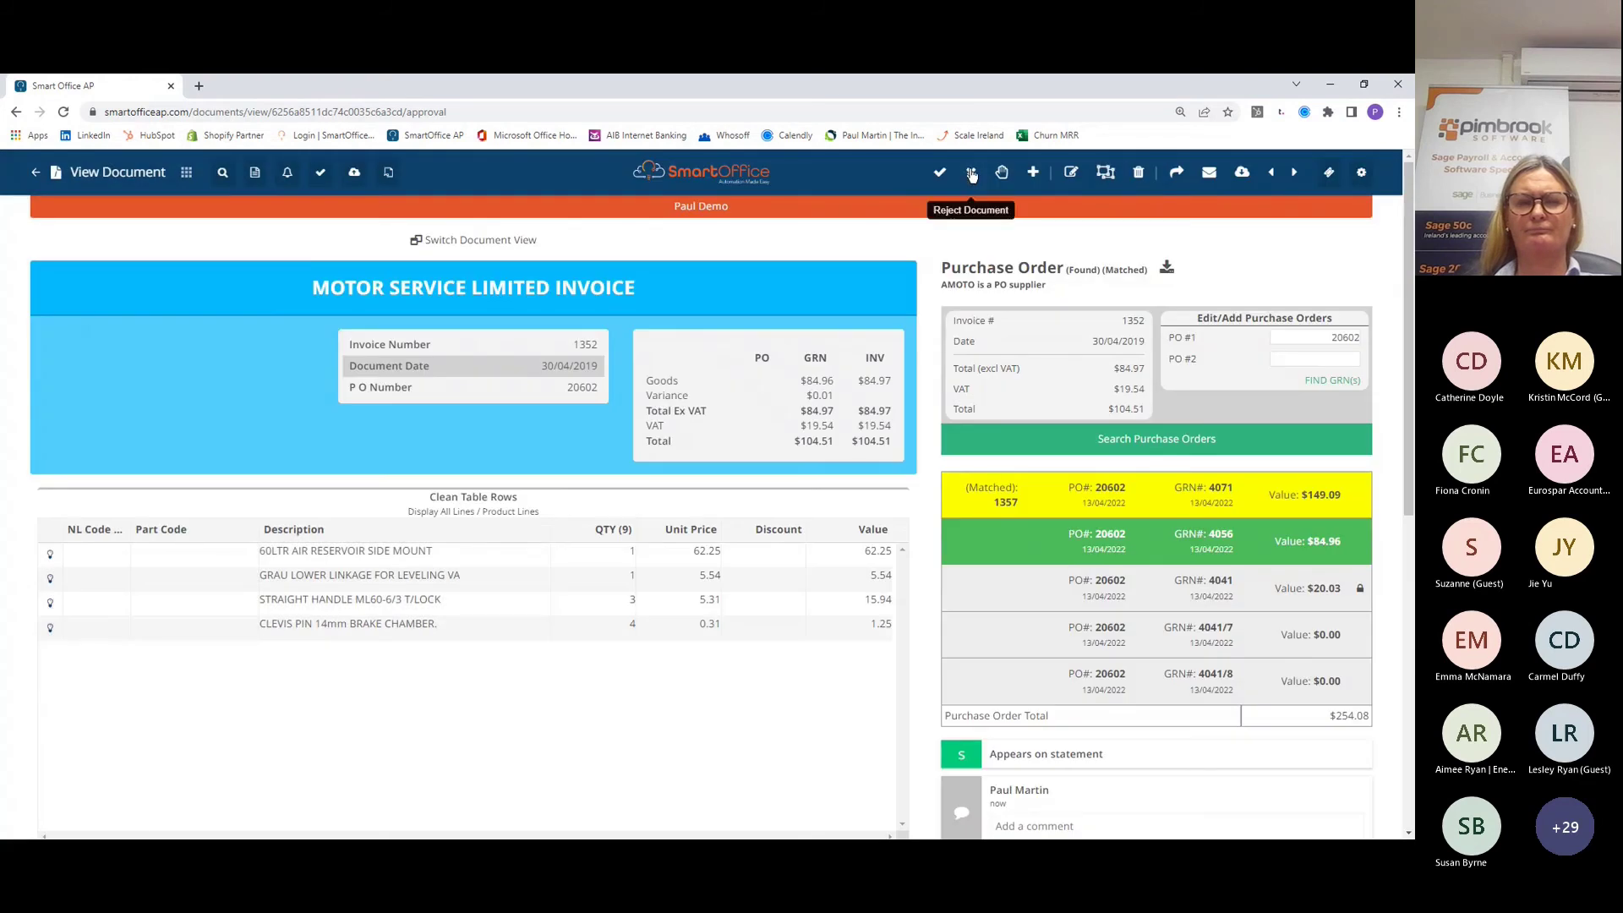
Step: Open Reject Invoice, review the rejection and copy recipients, and start entering a reason
click(983, 171)
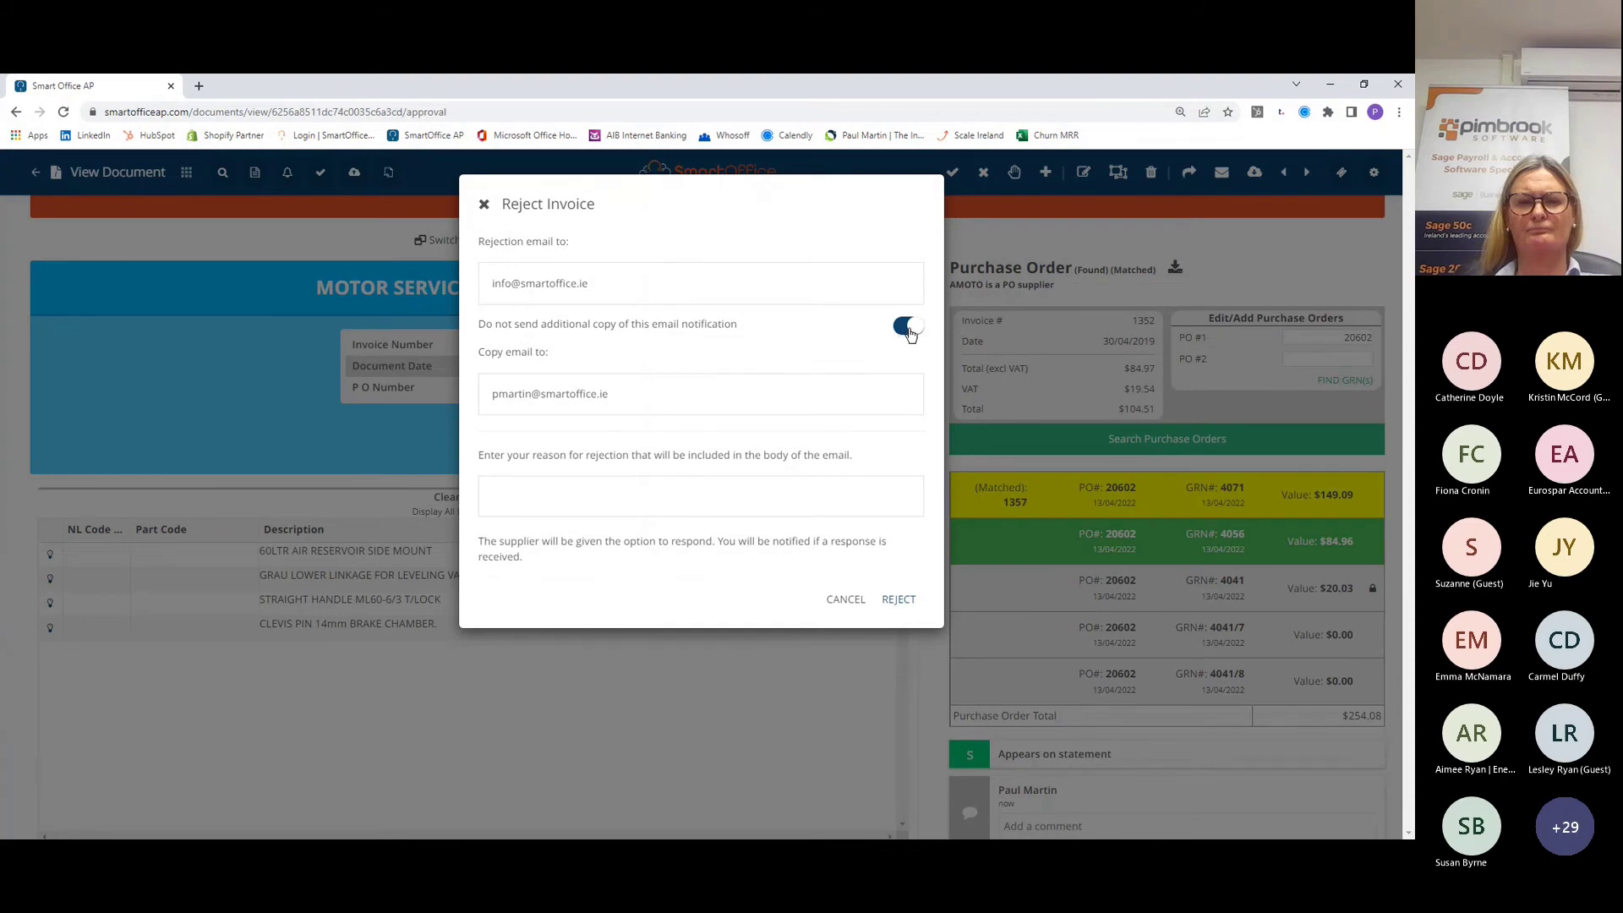
triple_click(590, 394)
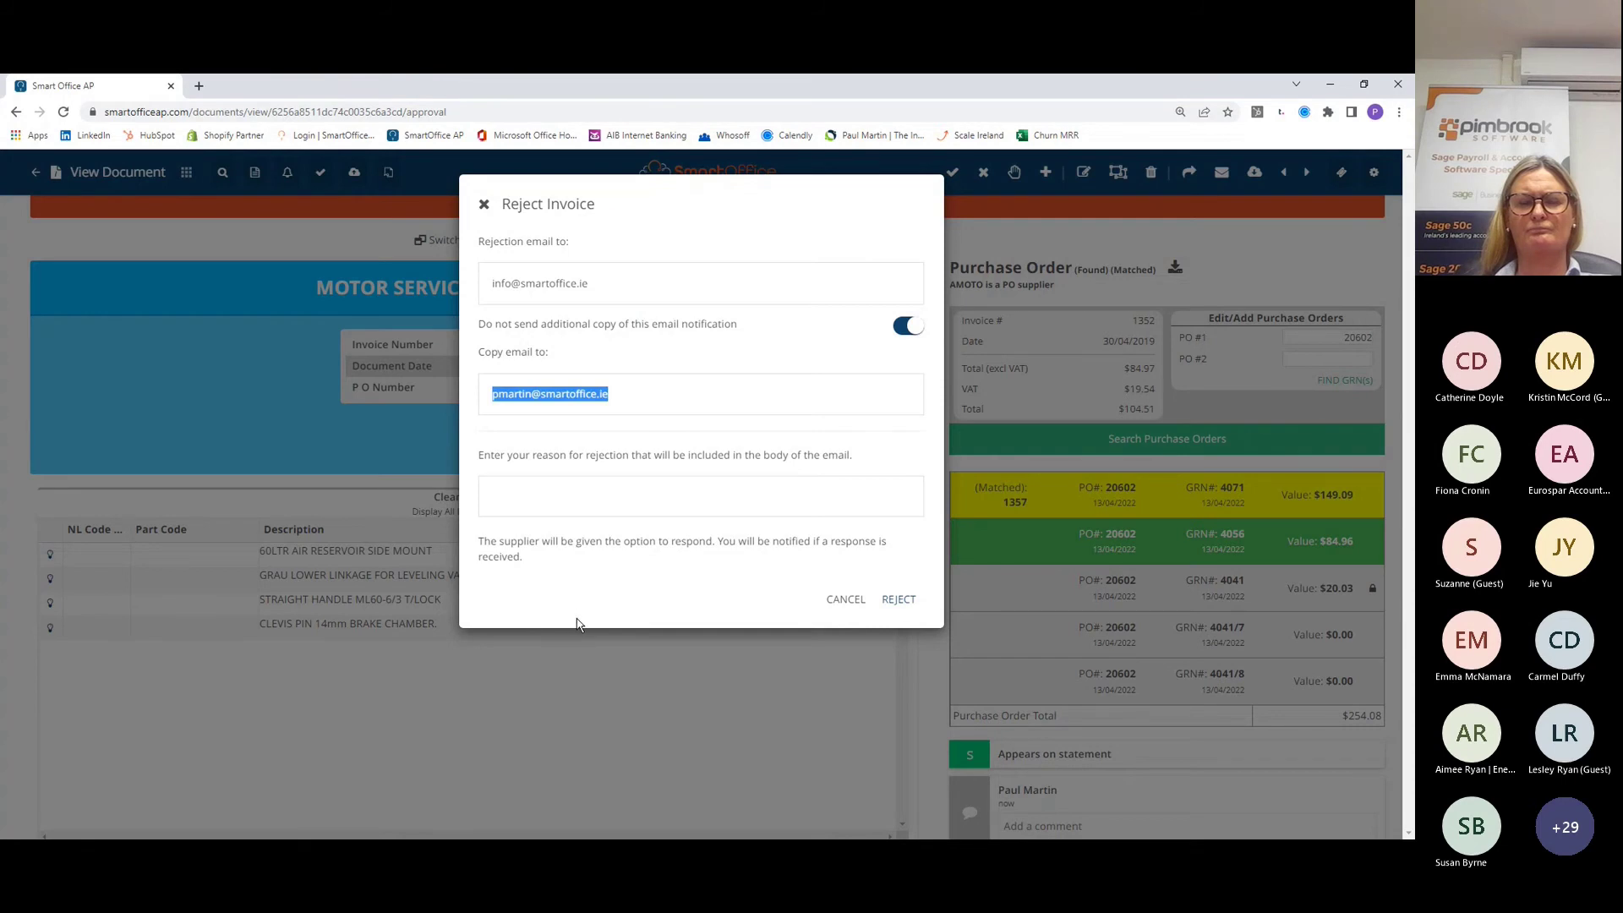
drag(611, 287, 490, 289)
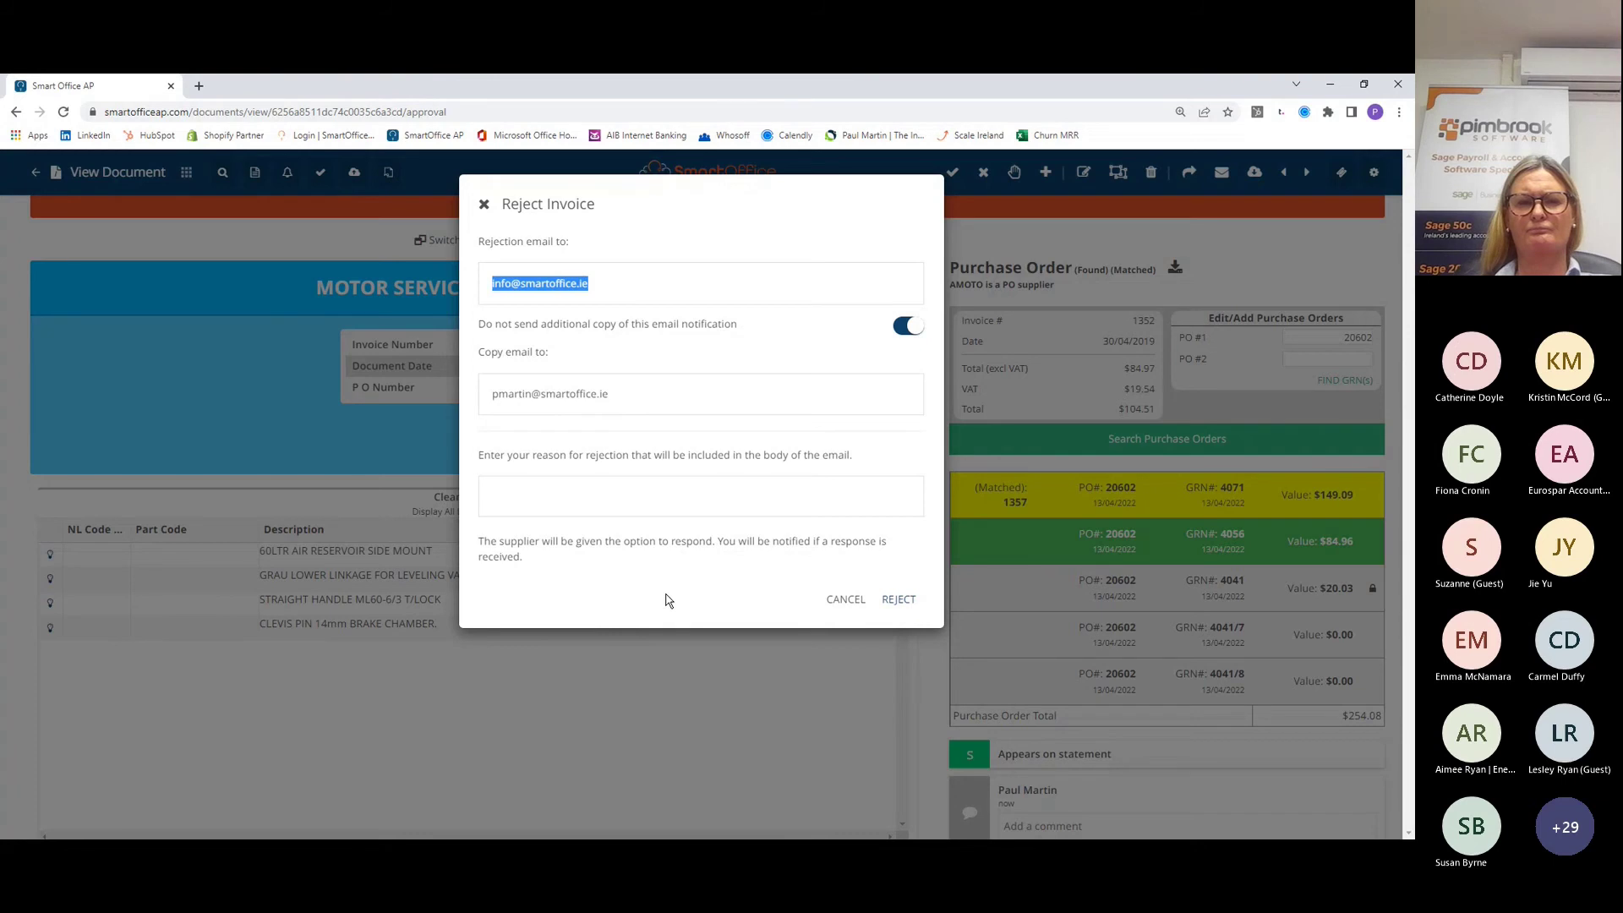
click(520, 500)
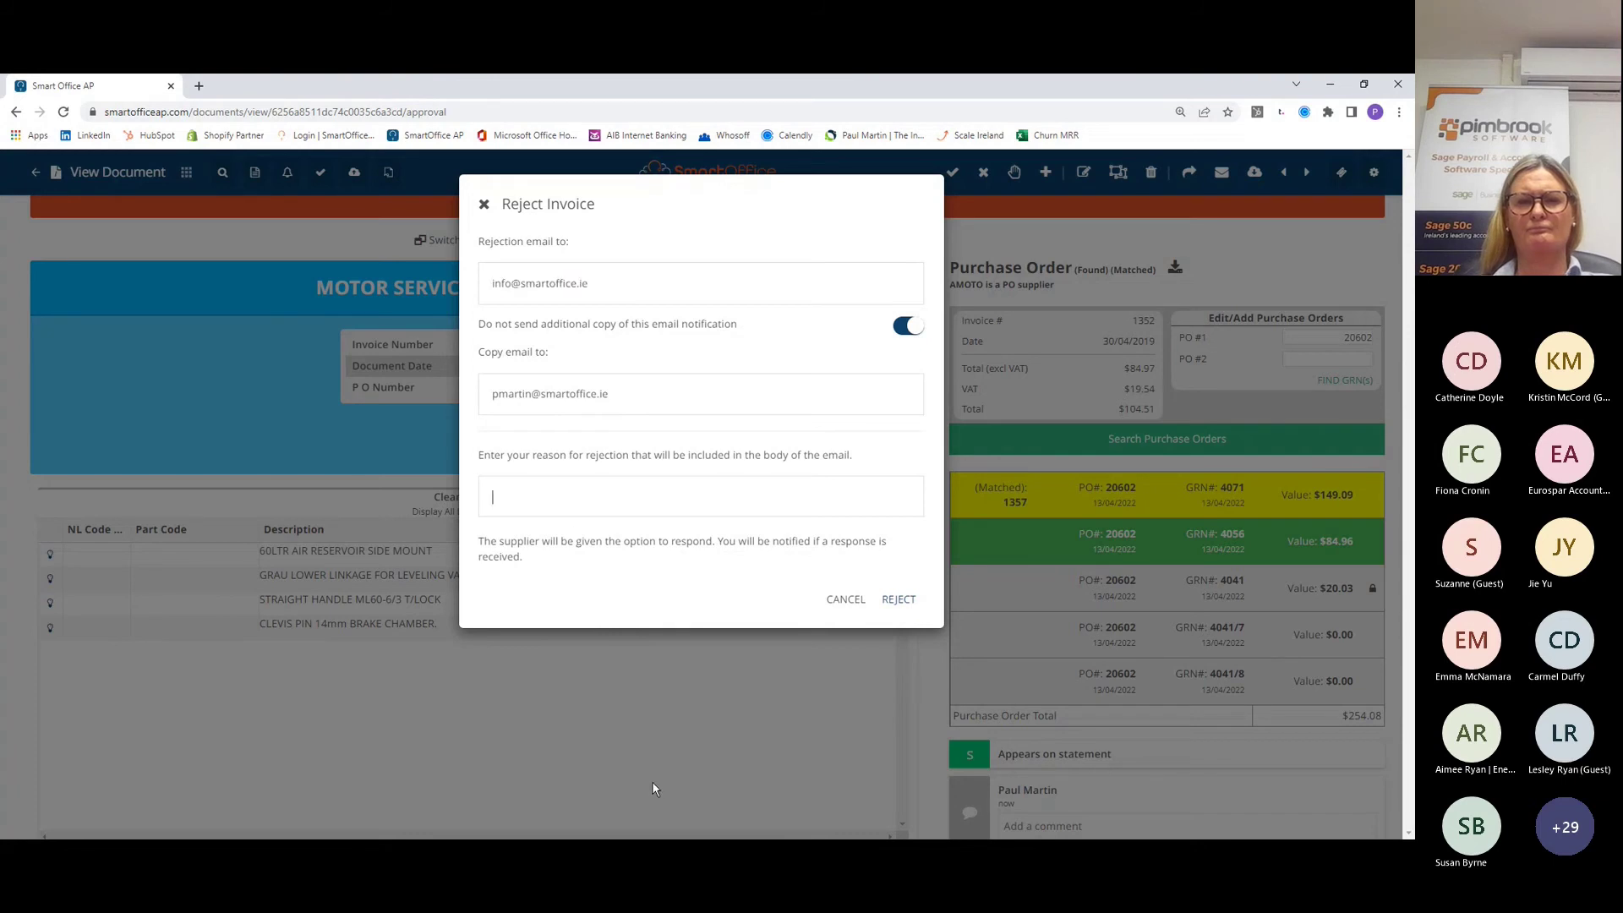
Step: Cancel rejecting invoice 1352 and return to the dashboard showing 43 for approval and 3 awaiting delivery
click(846, 599)
scroll(856, 607, down, 3)
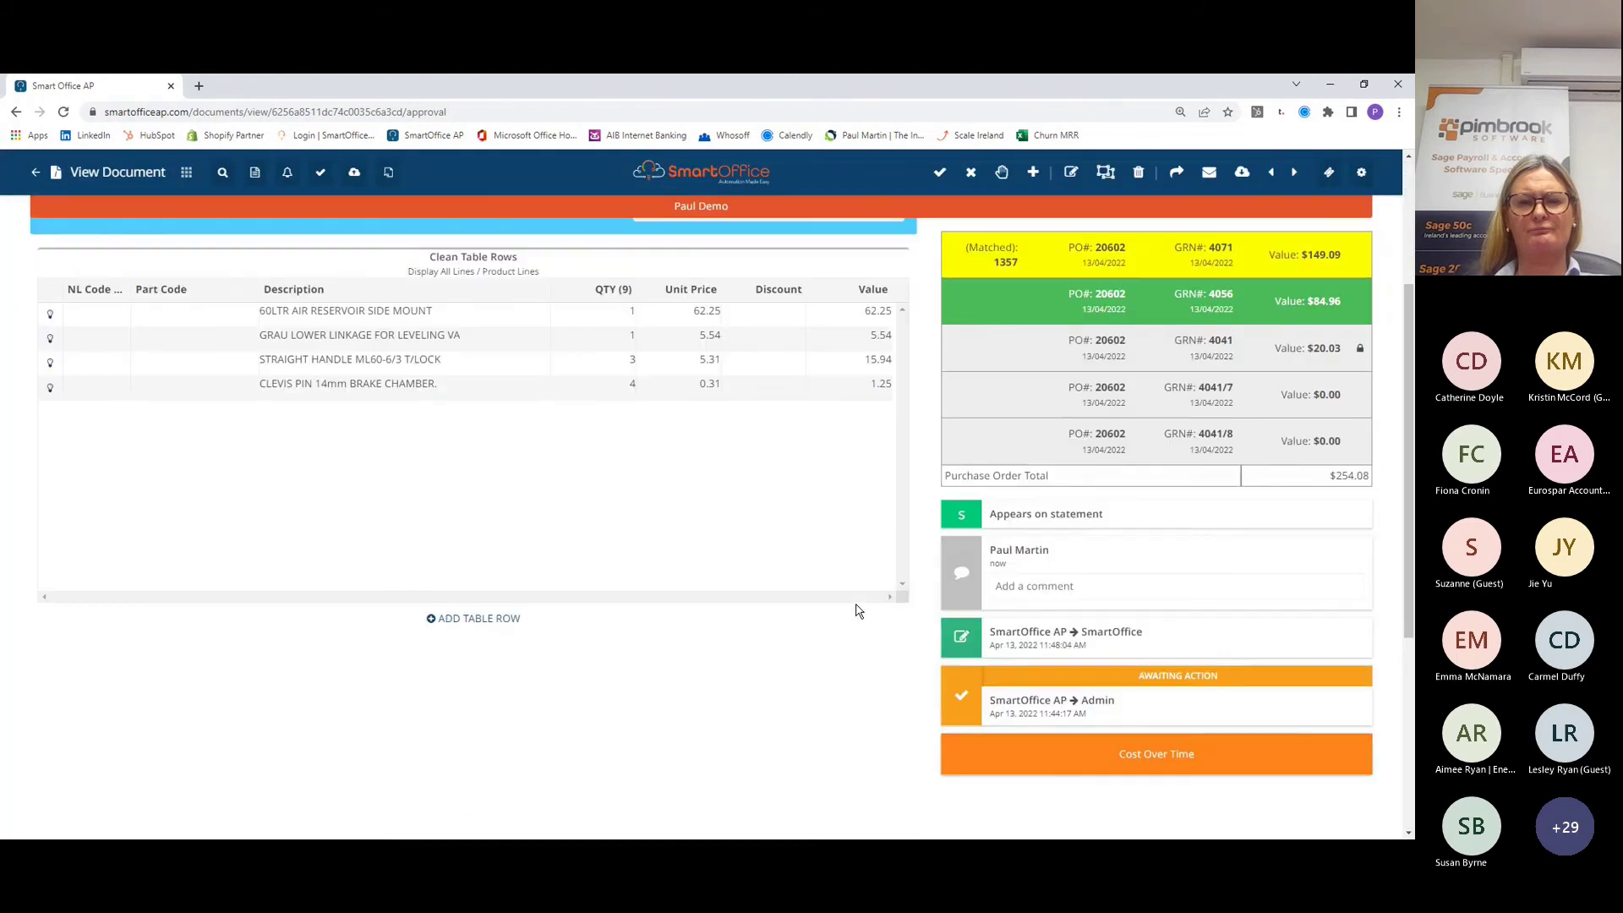
scroll(857, 610, up, 2)
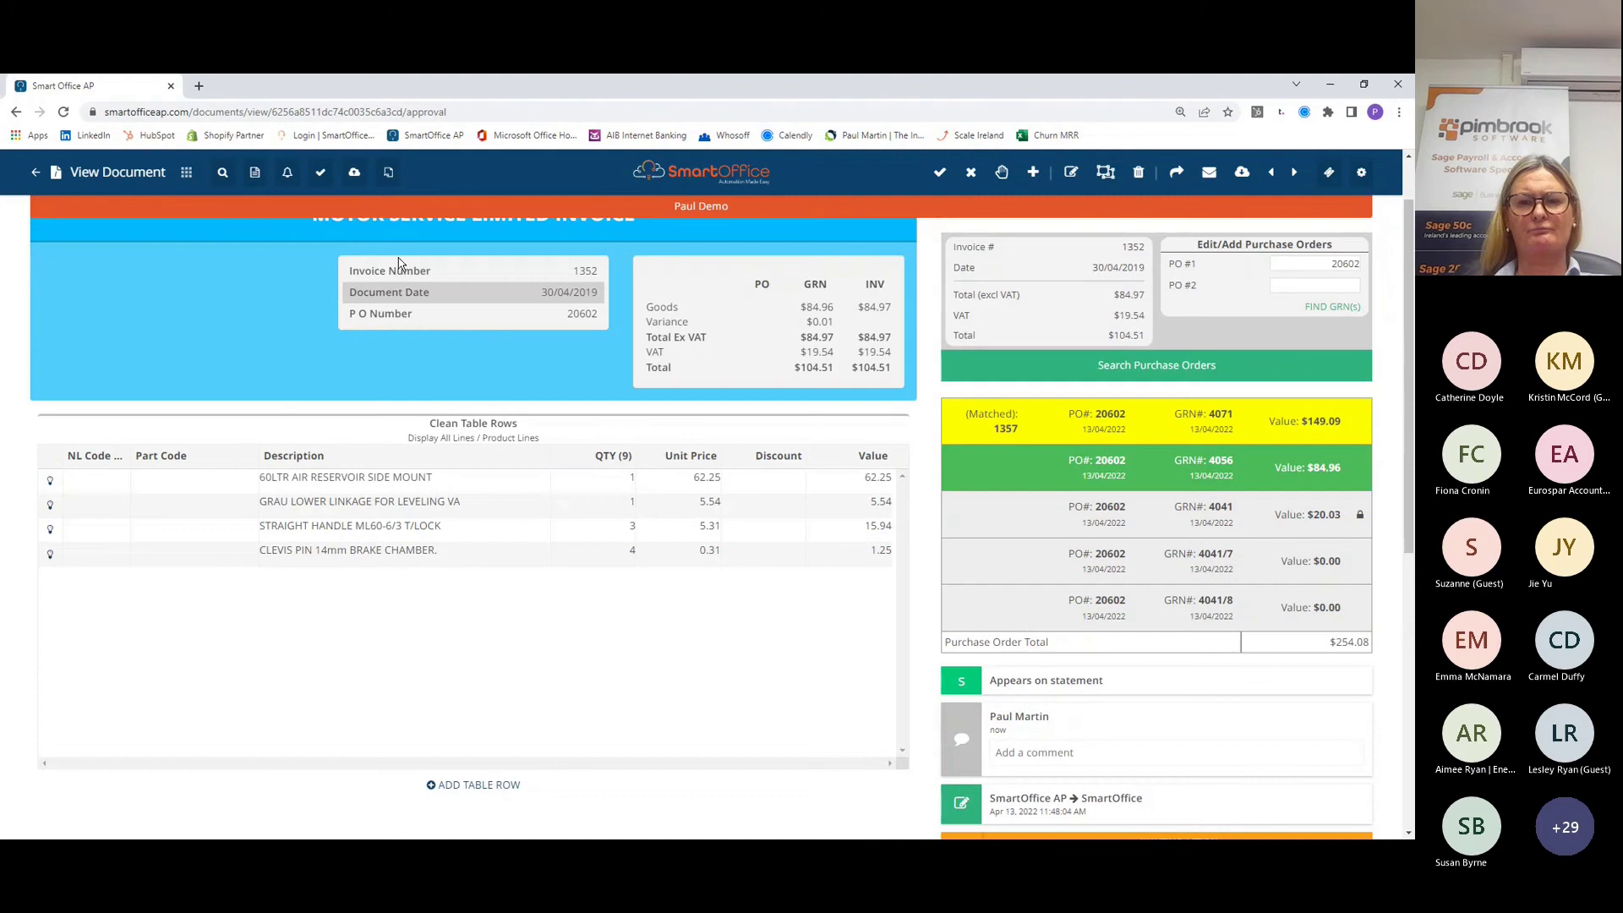
click(187, 173)
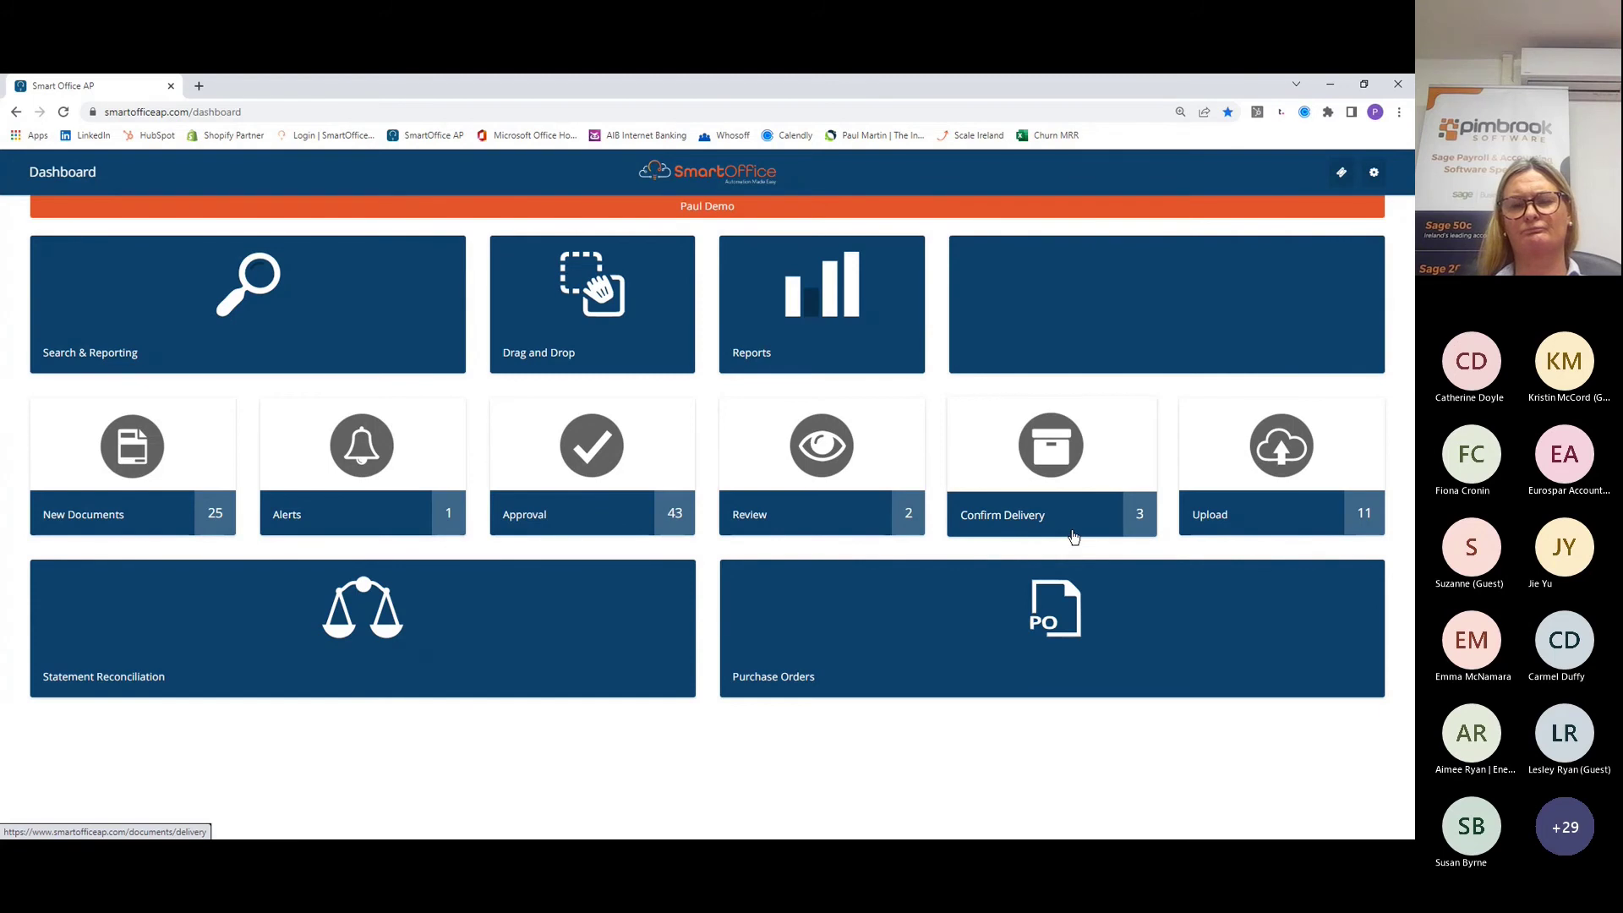
Step: Open the first Big Drug Company invoice awaiting delivery and enter 1 received on the Serc Tabs line
click(1072, 536)
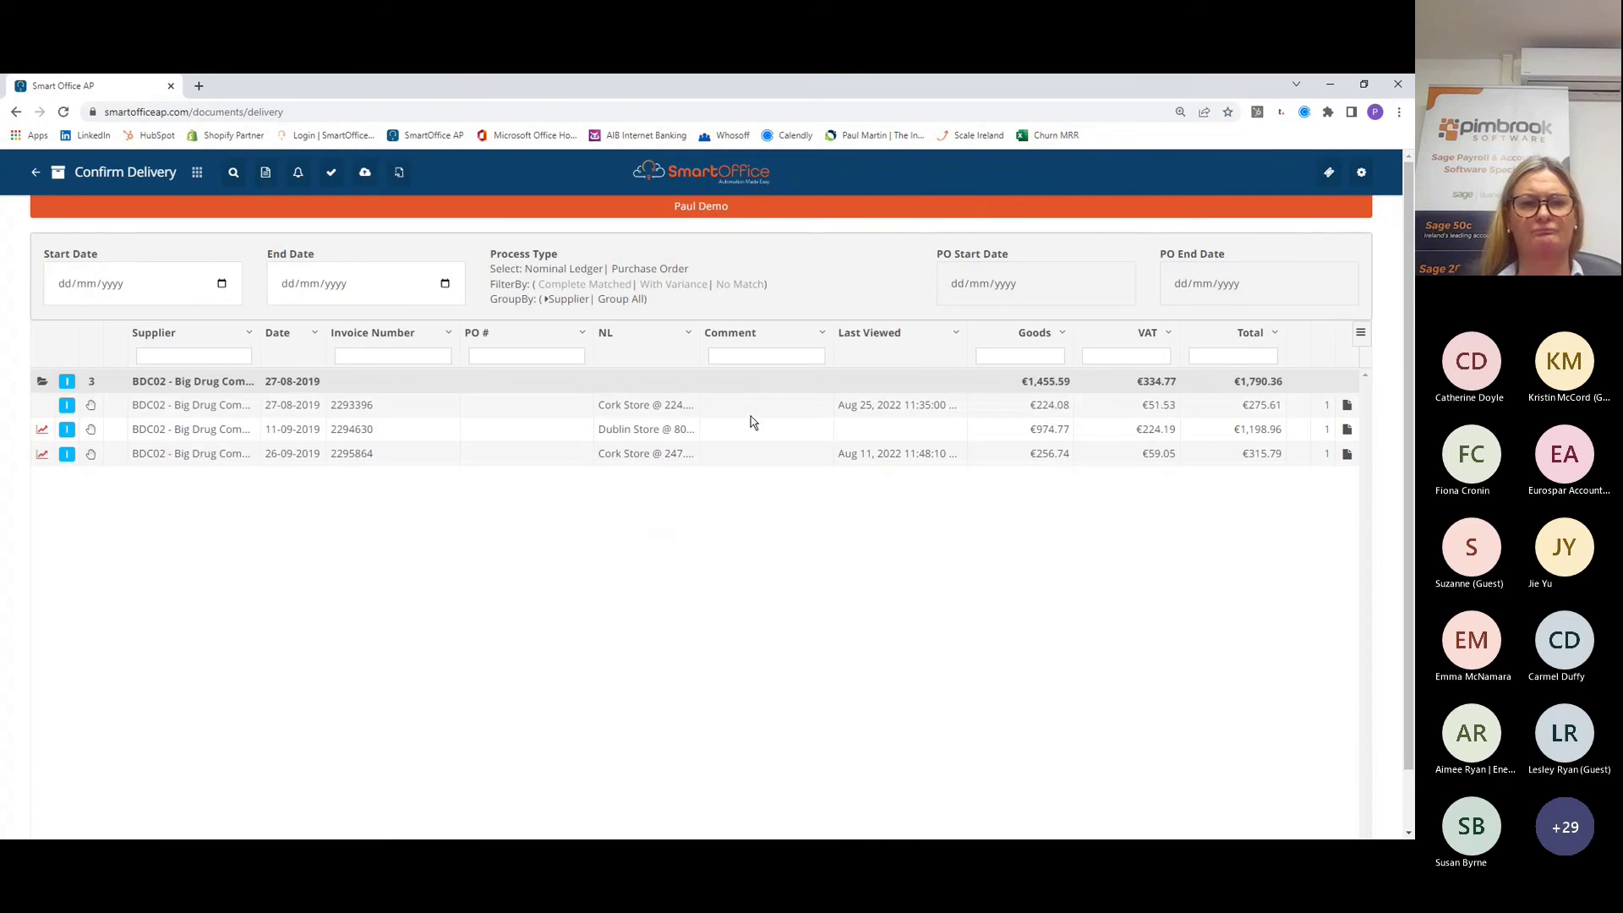
click(1347, 412)
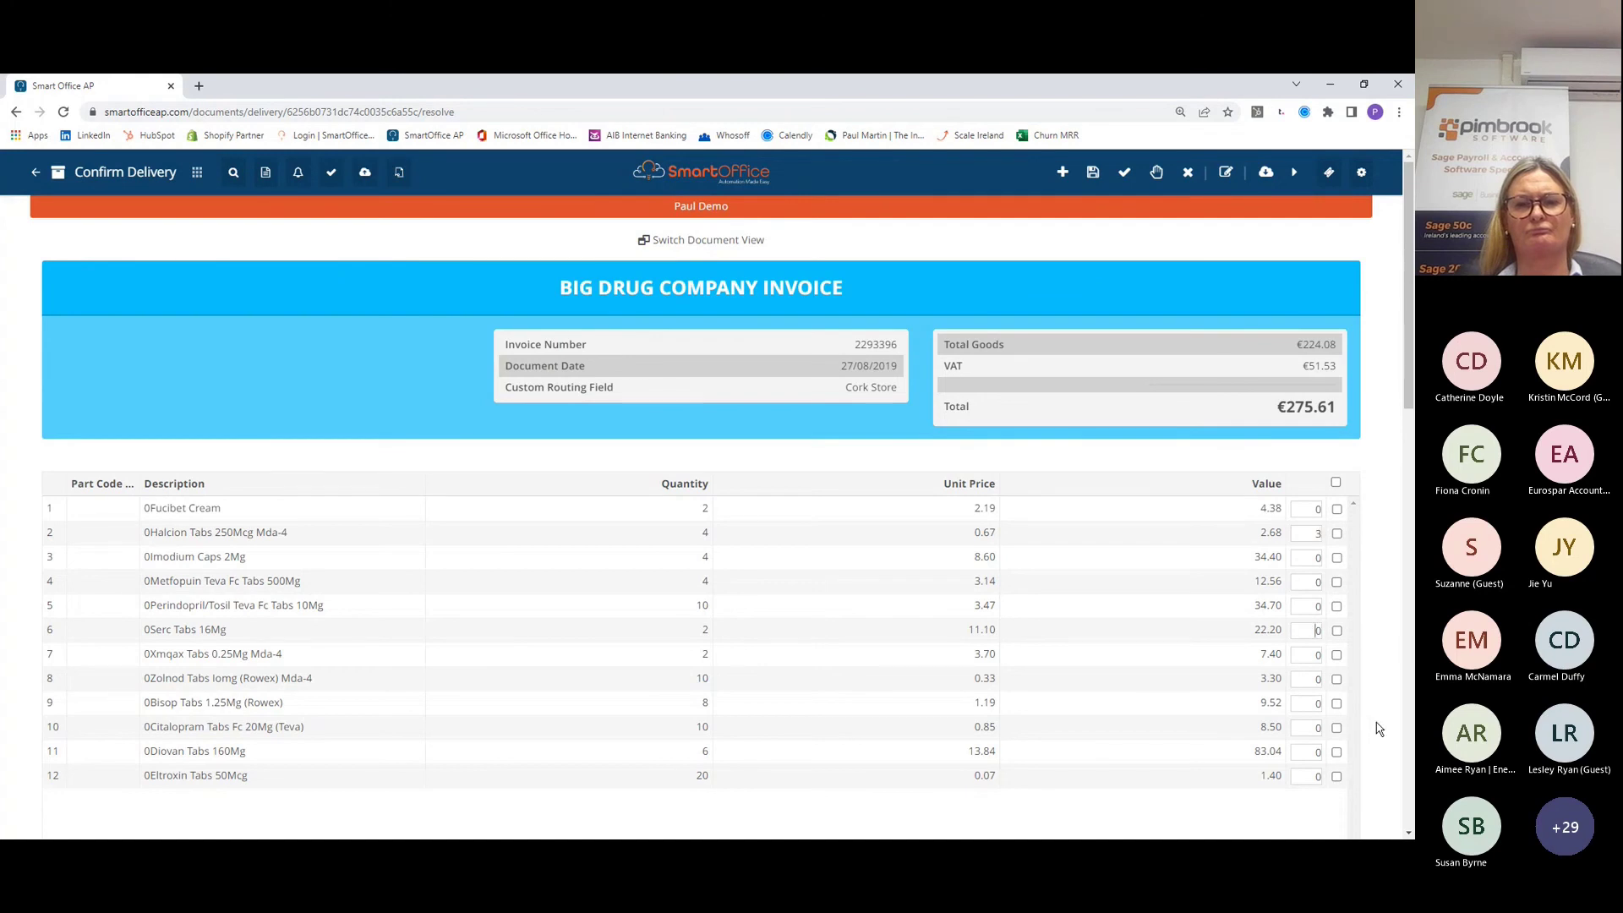
text(1)
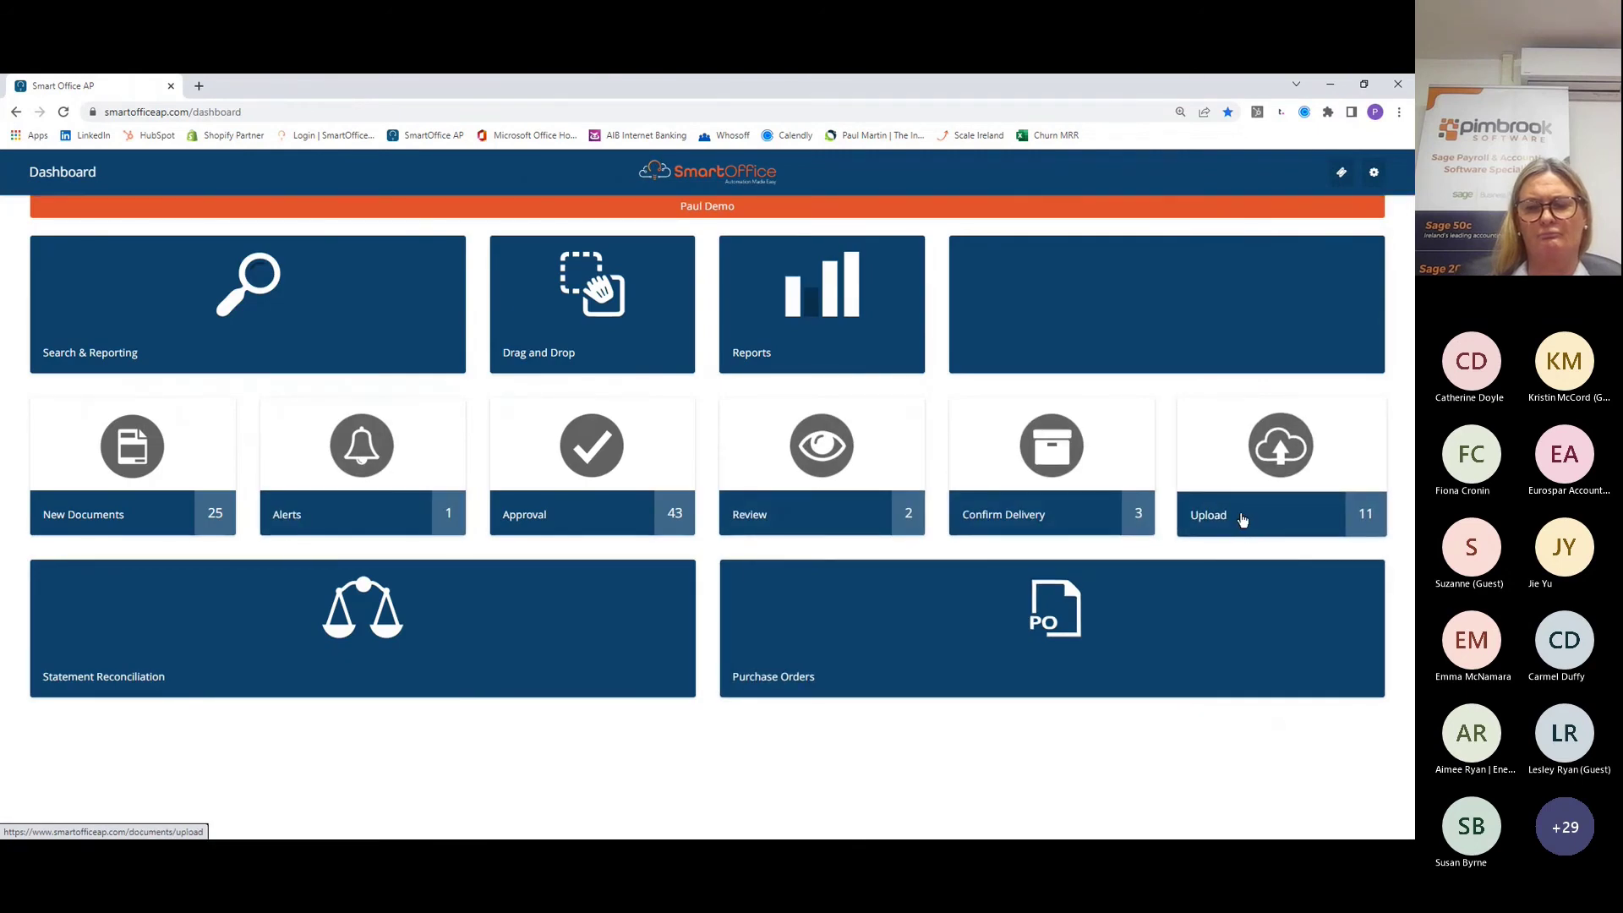
Step: Open the Upload list: Big Drug Company (3), Food Network (2), Motor Service (6)
click(1236, 521)
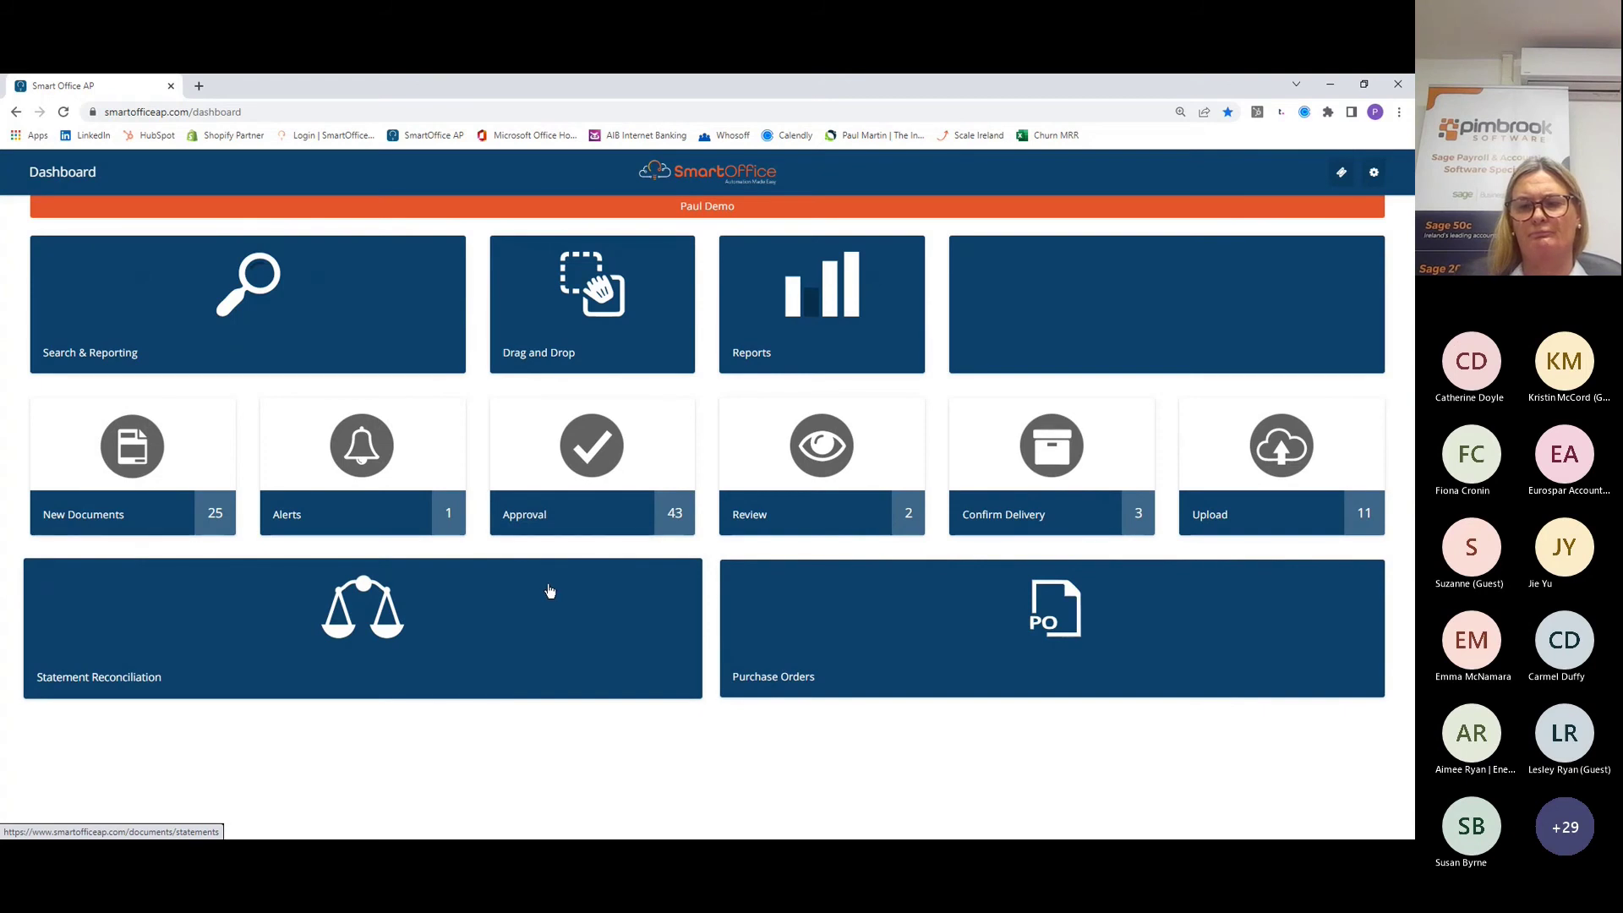
click(1291, 514)
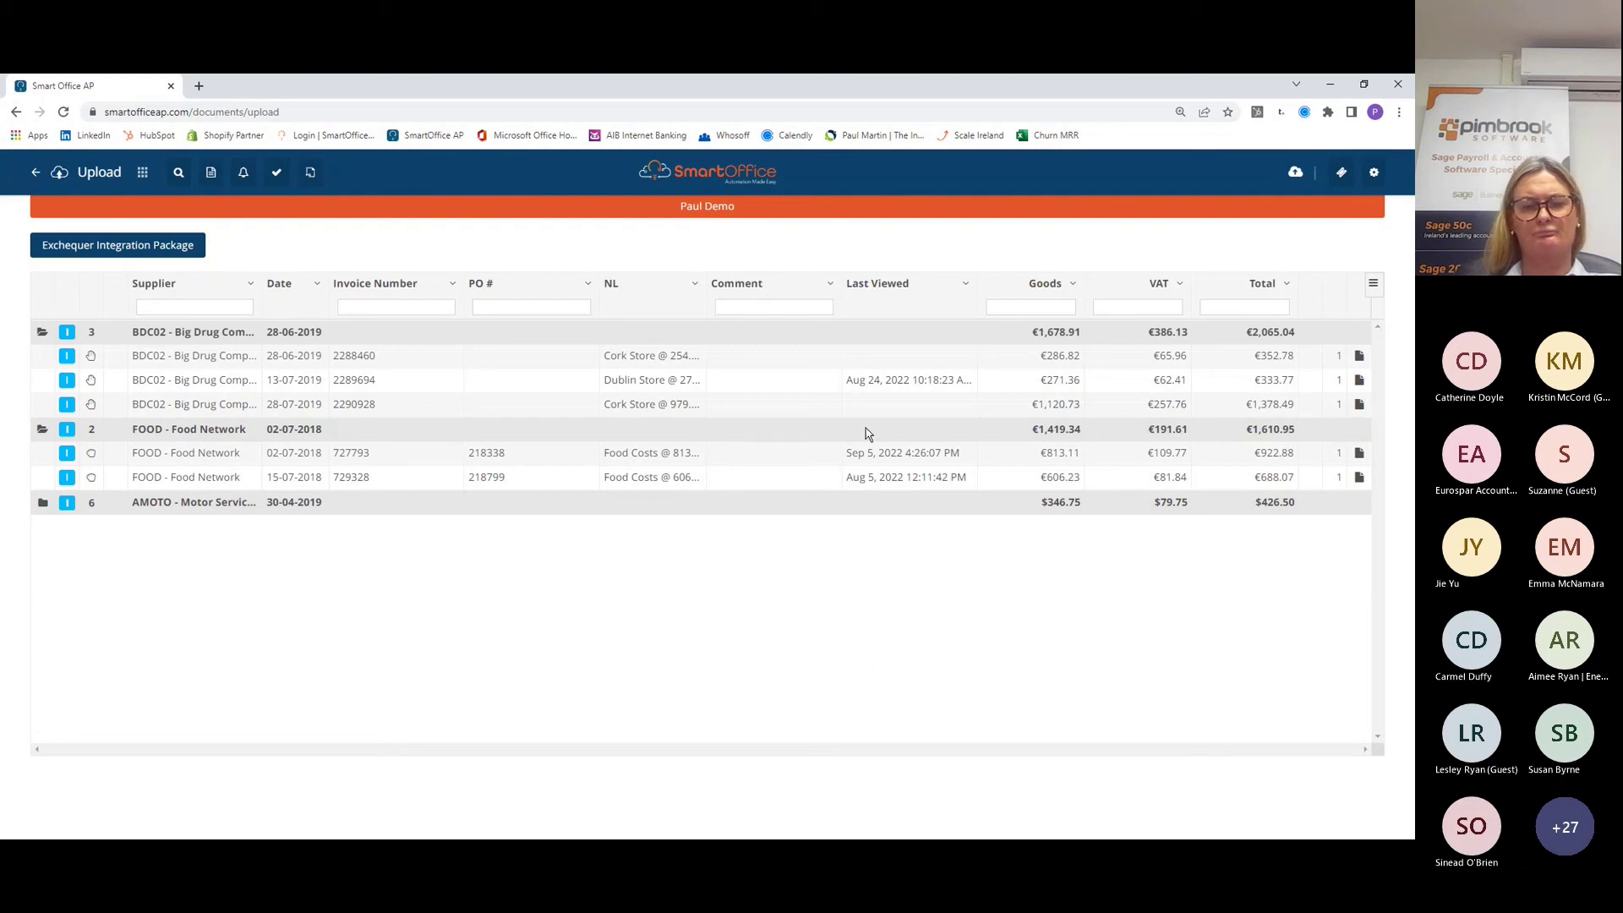
Step: Set the Exchequer upload cut-off to 31/07/2022, close without uploading, and return to the dashboard
click(1295, 171)
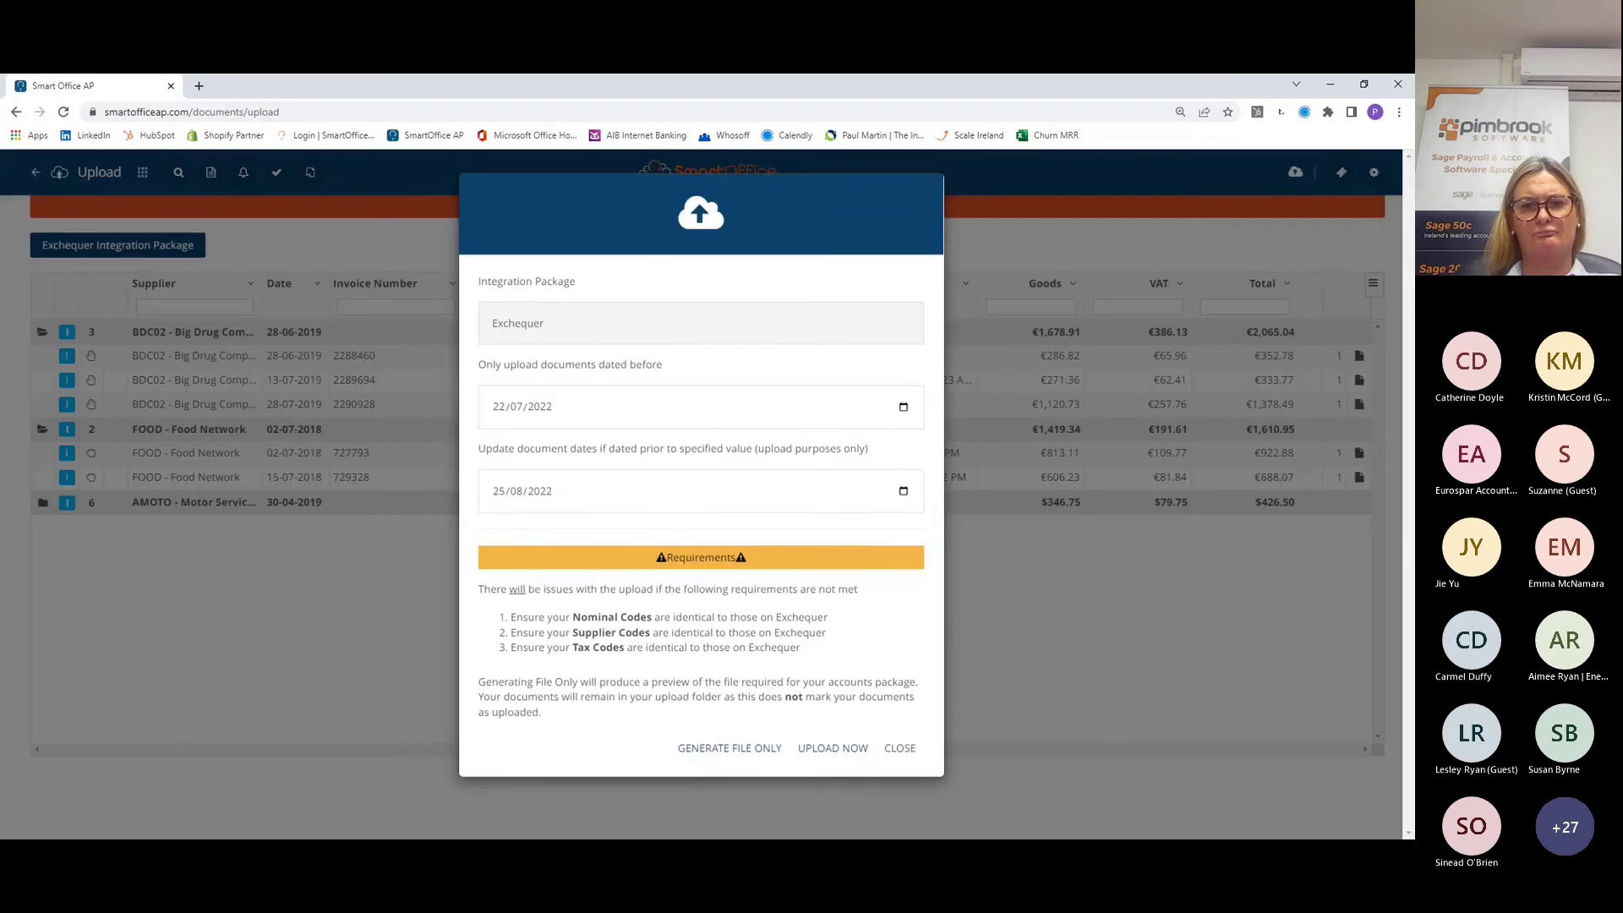
click(902, 413)
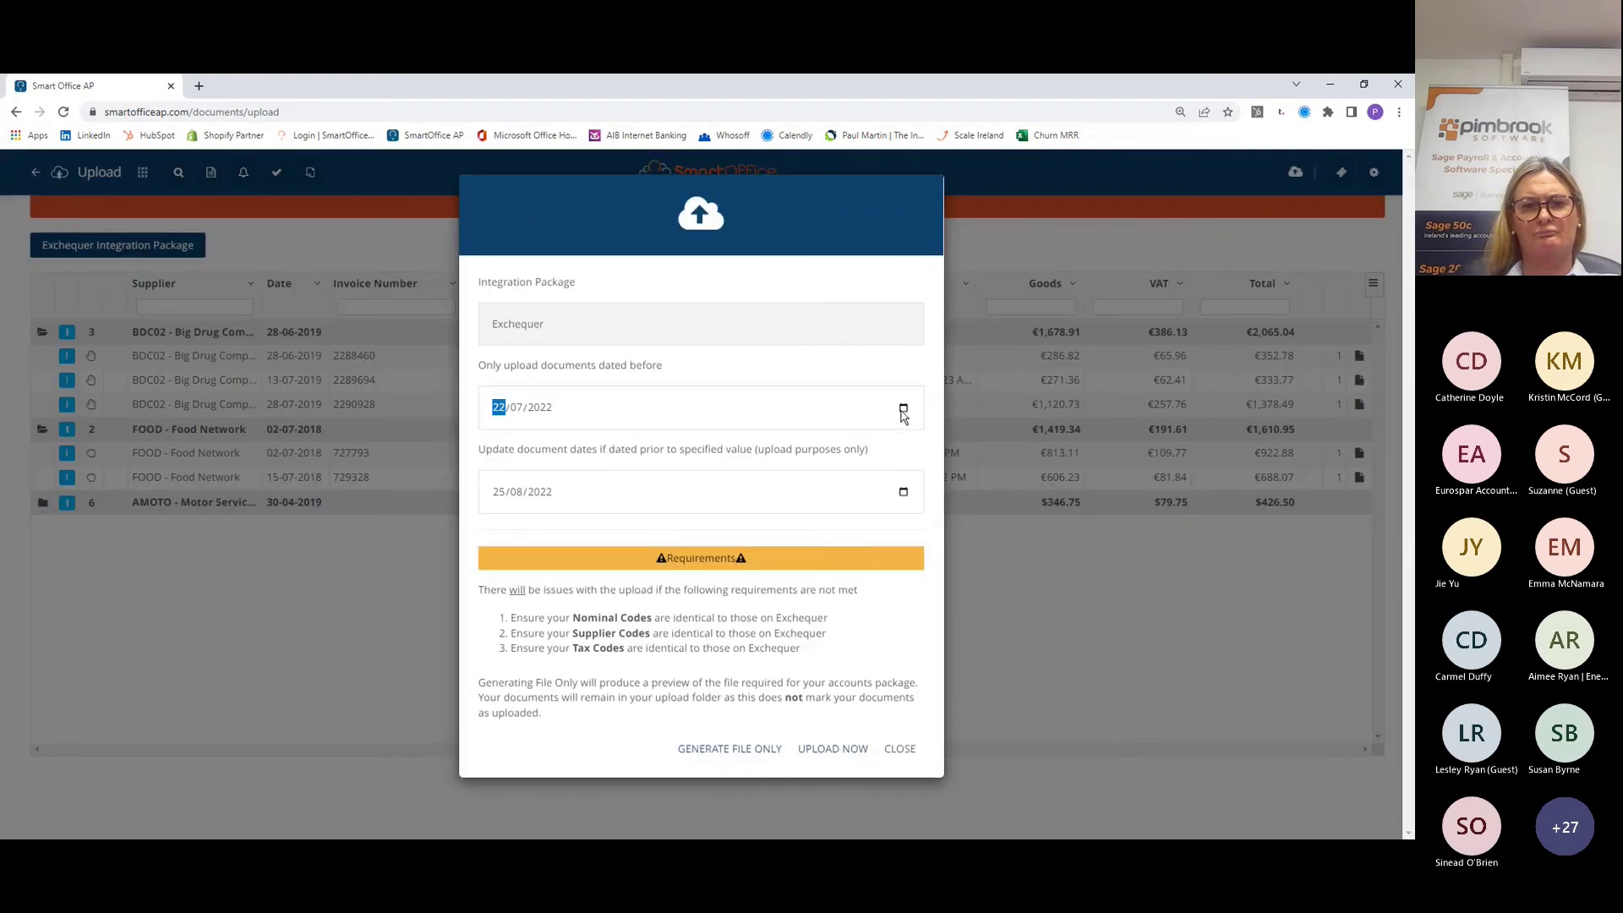
click(636, 599)
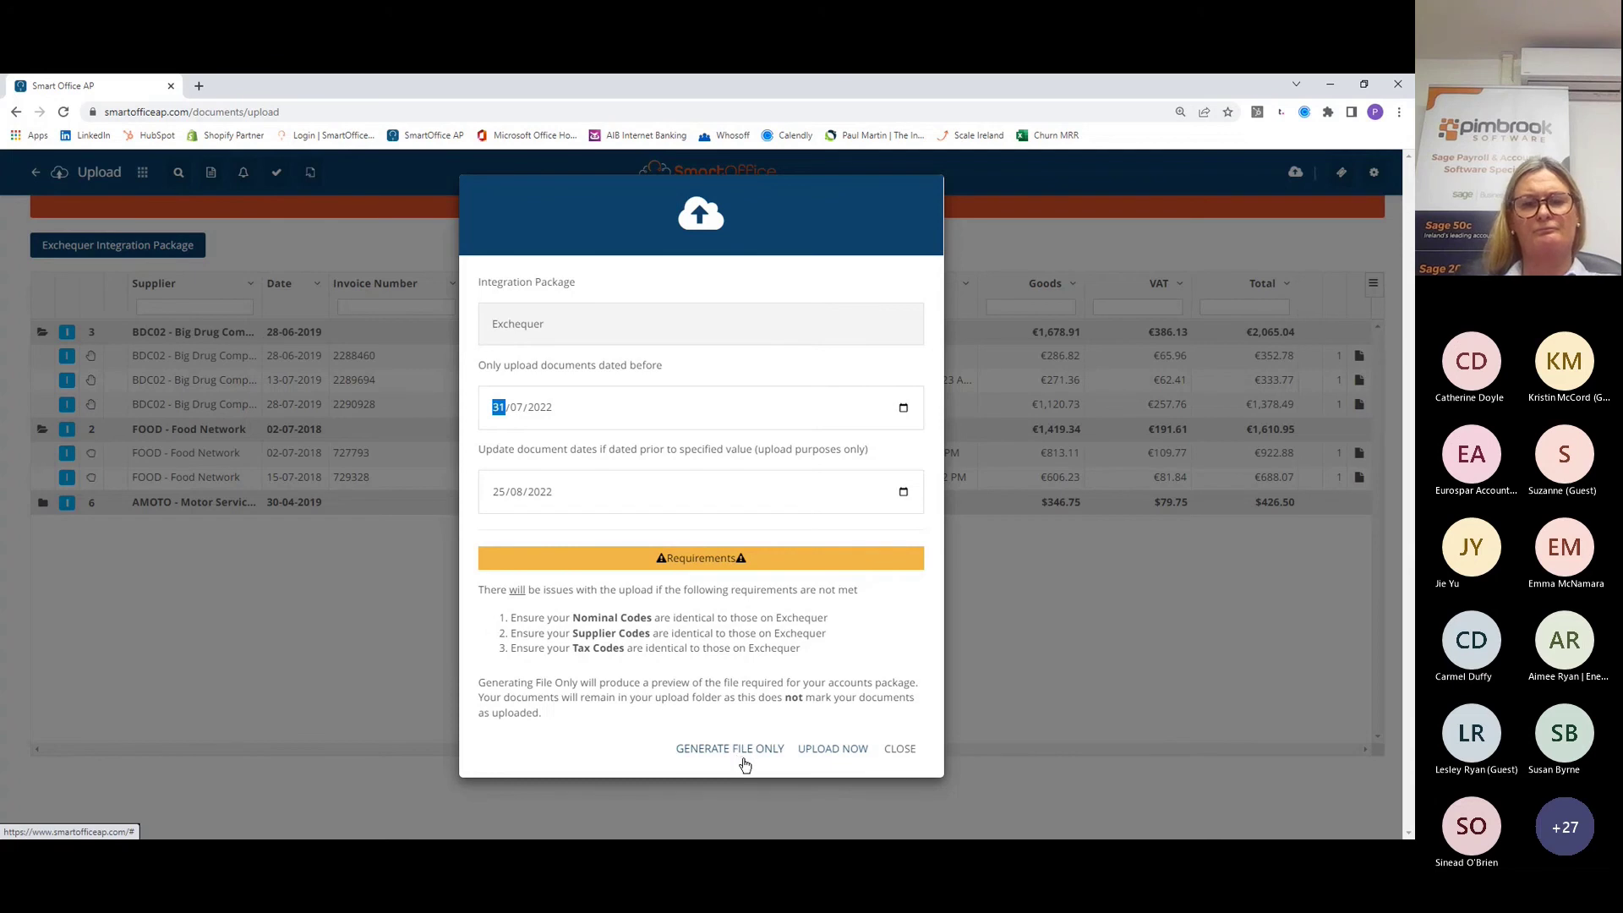
click(898, 748)
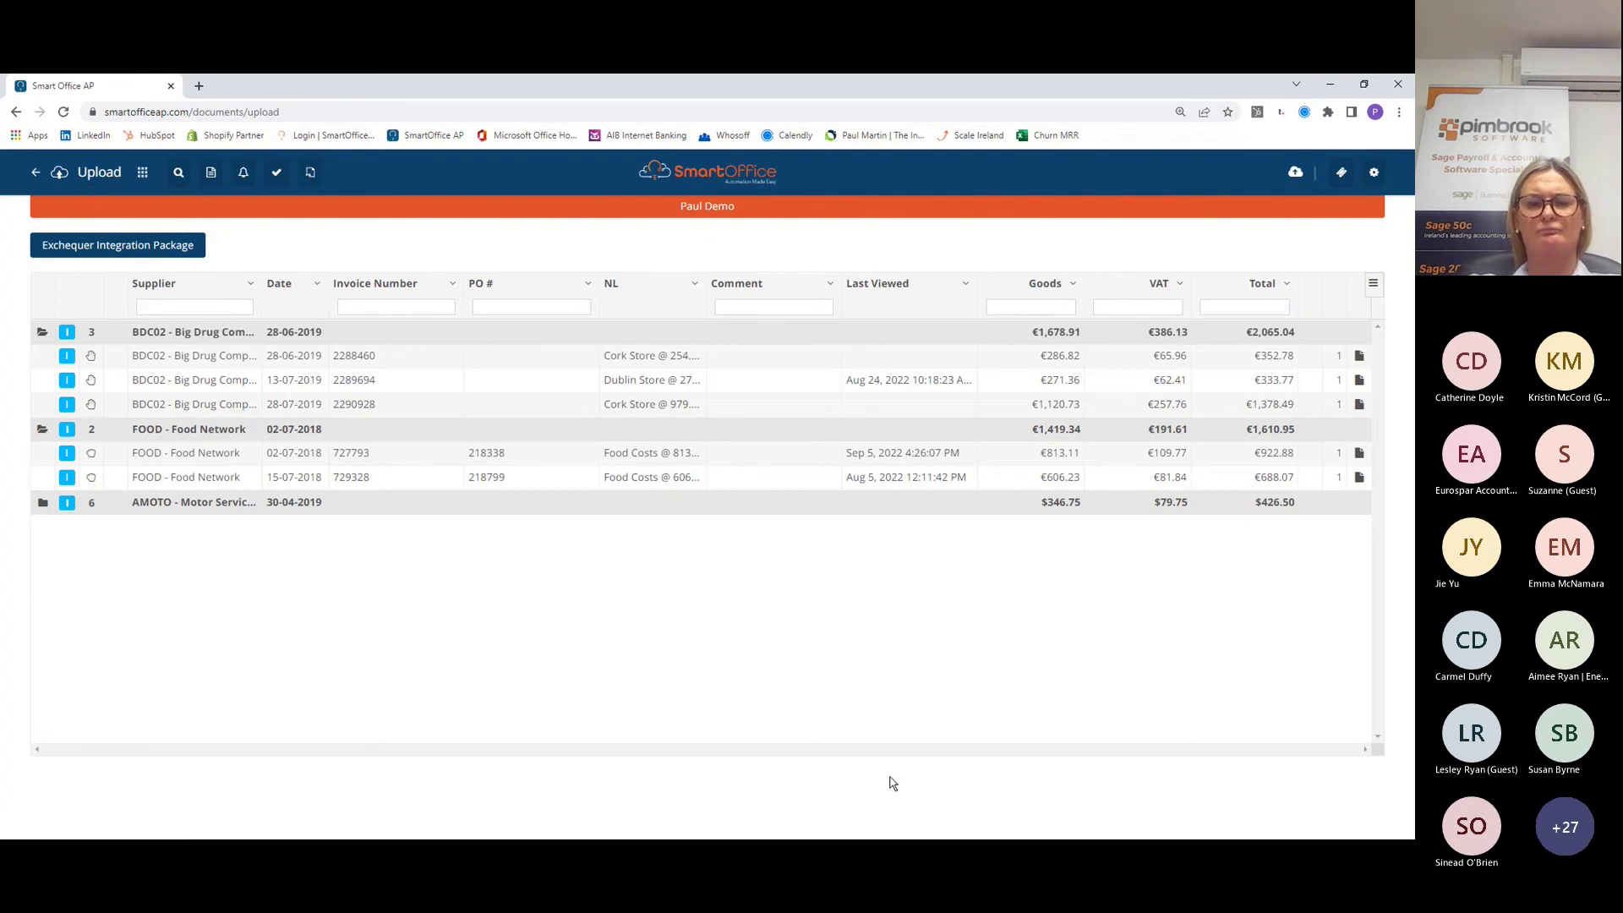
click(143, 172)
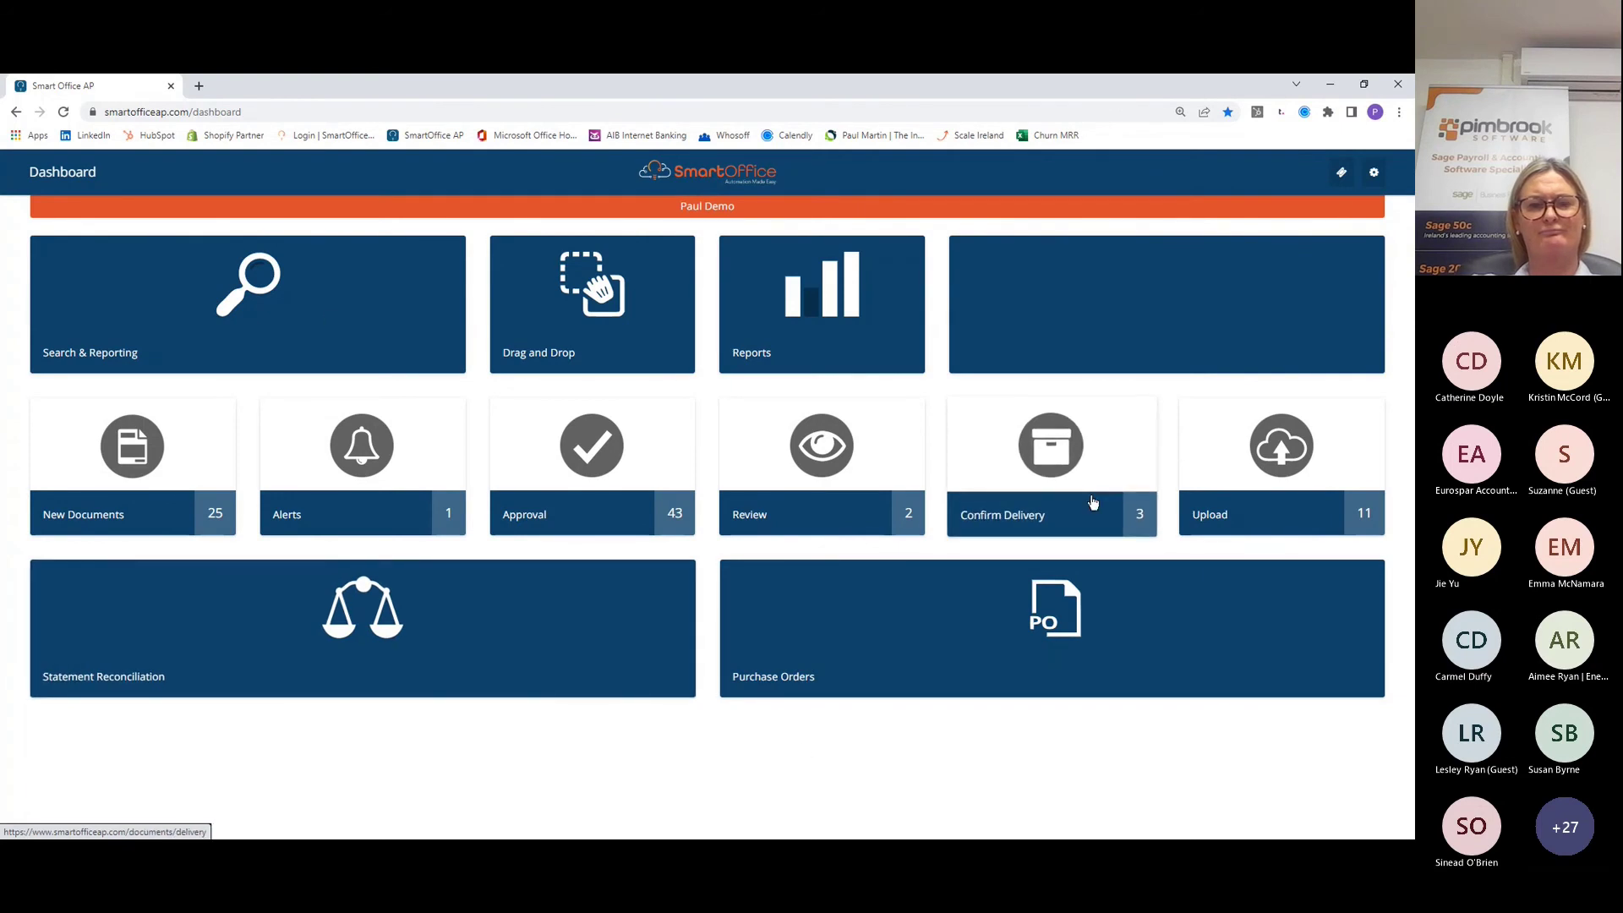
Step: Open Statement Reconciliation and highlight the fourth statement's received time, document date and last-viewed details
click(453, 609)
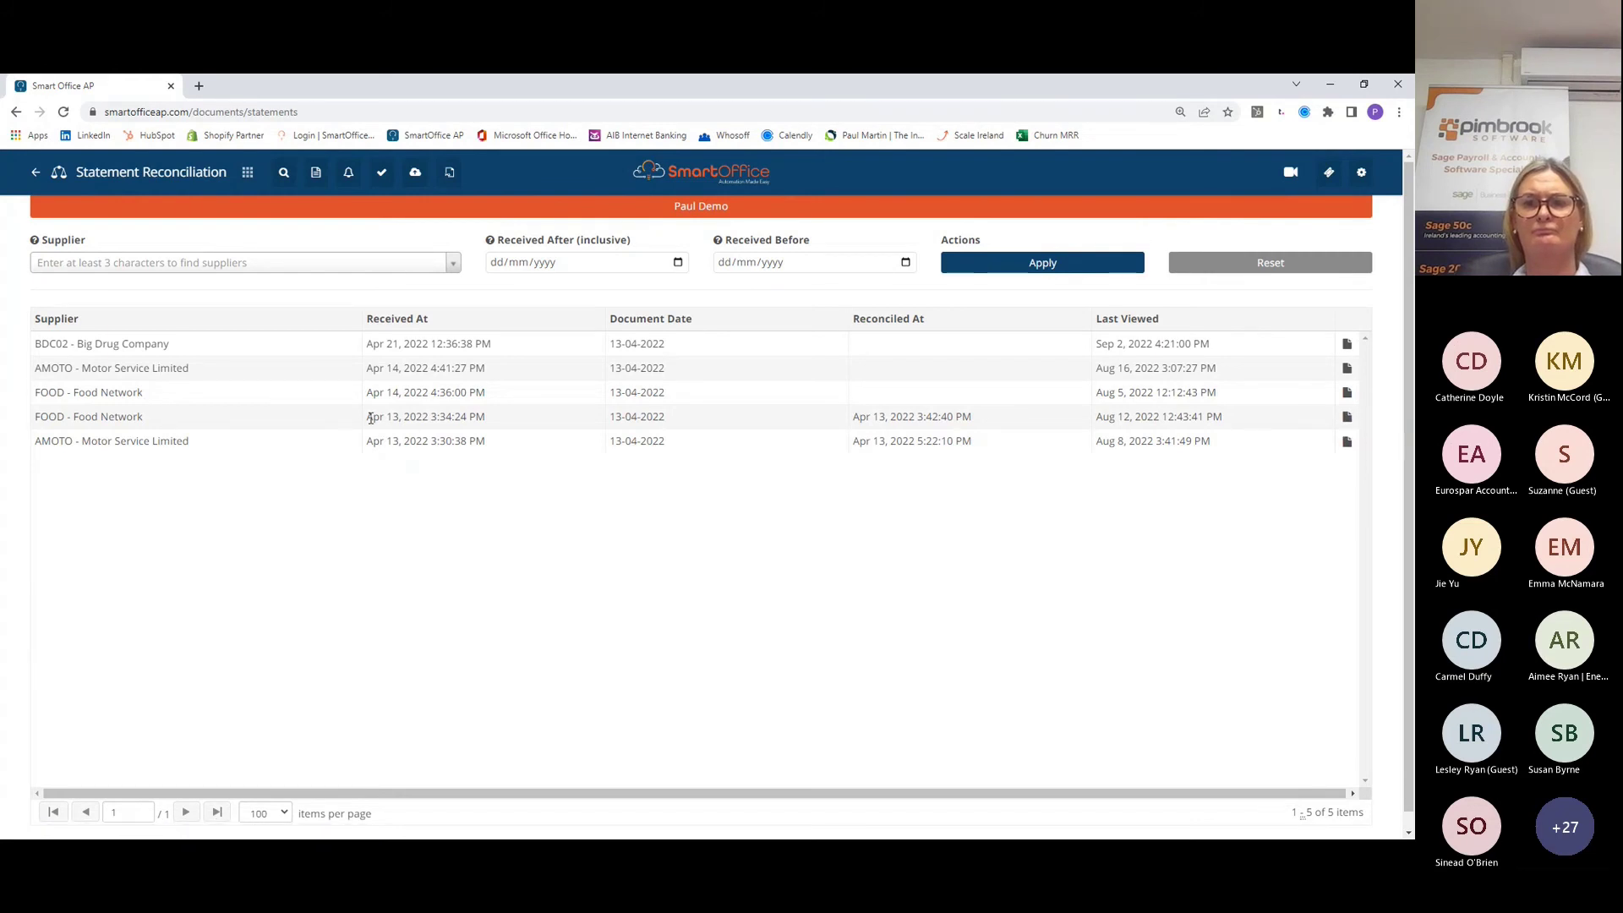
drag(369, 418, 475, 417)
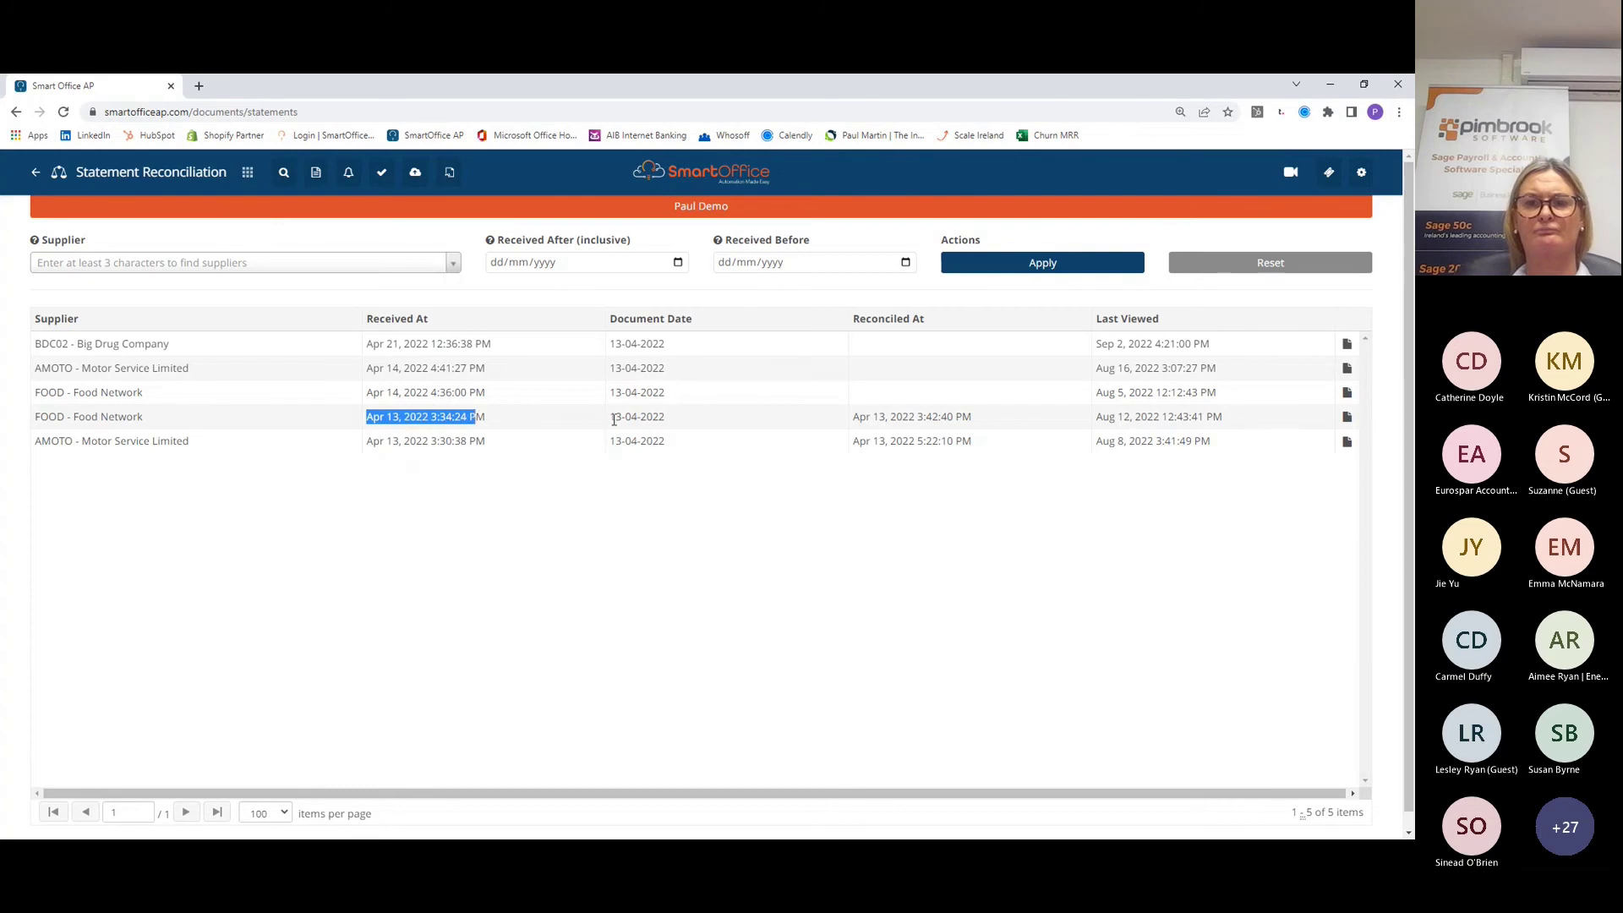
drag(609, 418, 706, 420)
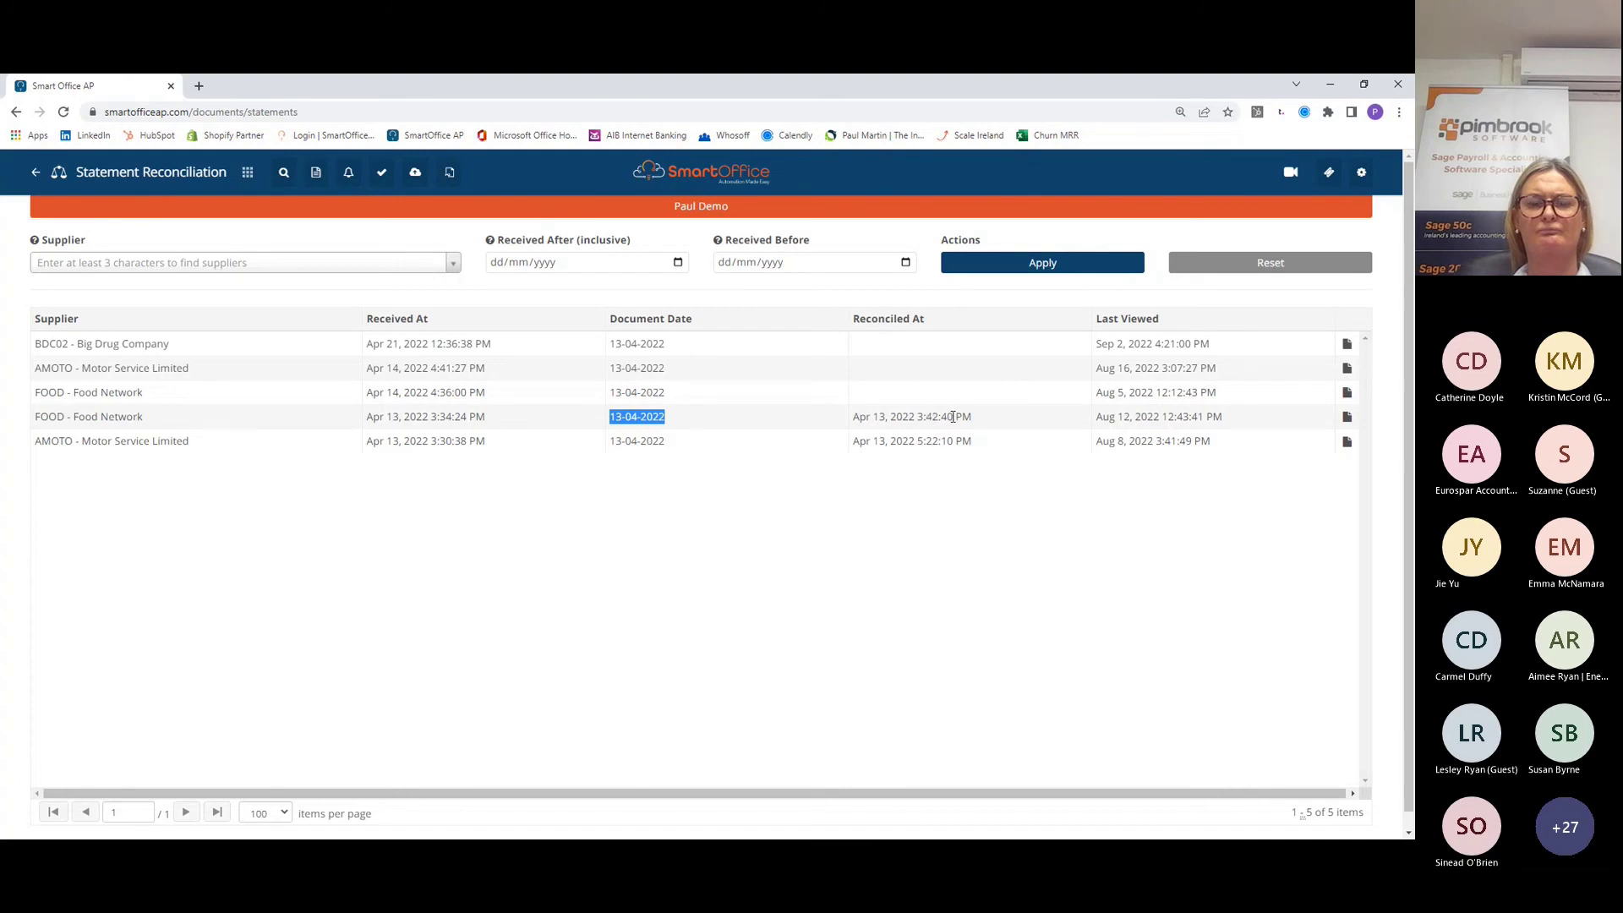
drag(1102, 416, 1249, 482)
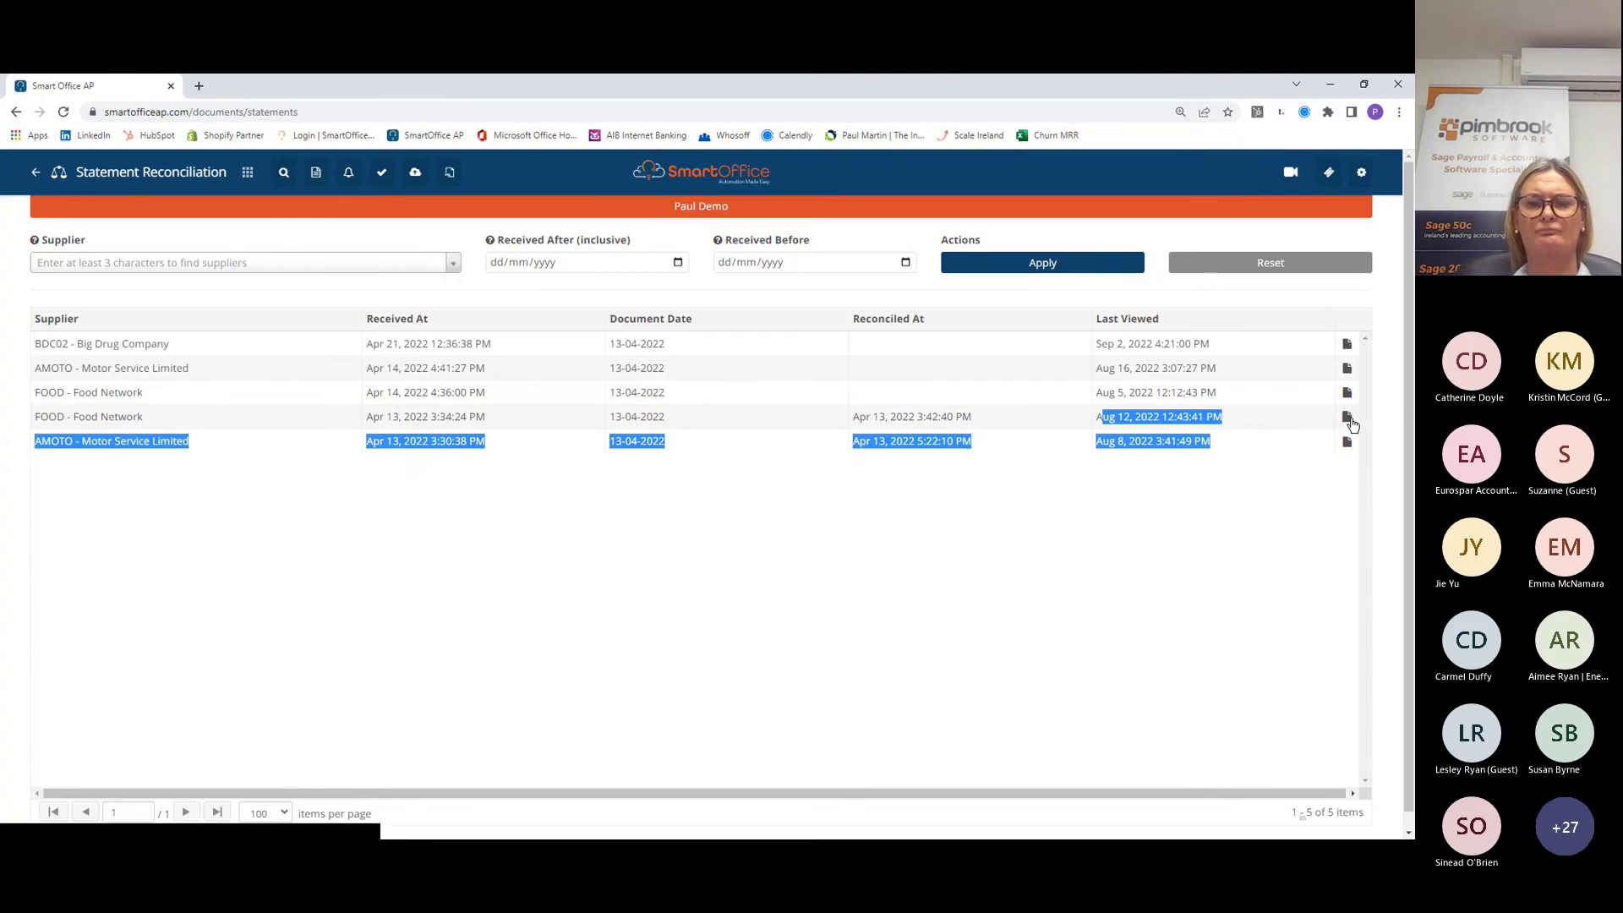
click(1348, 418)
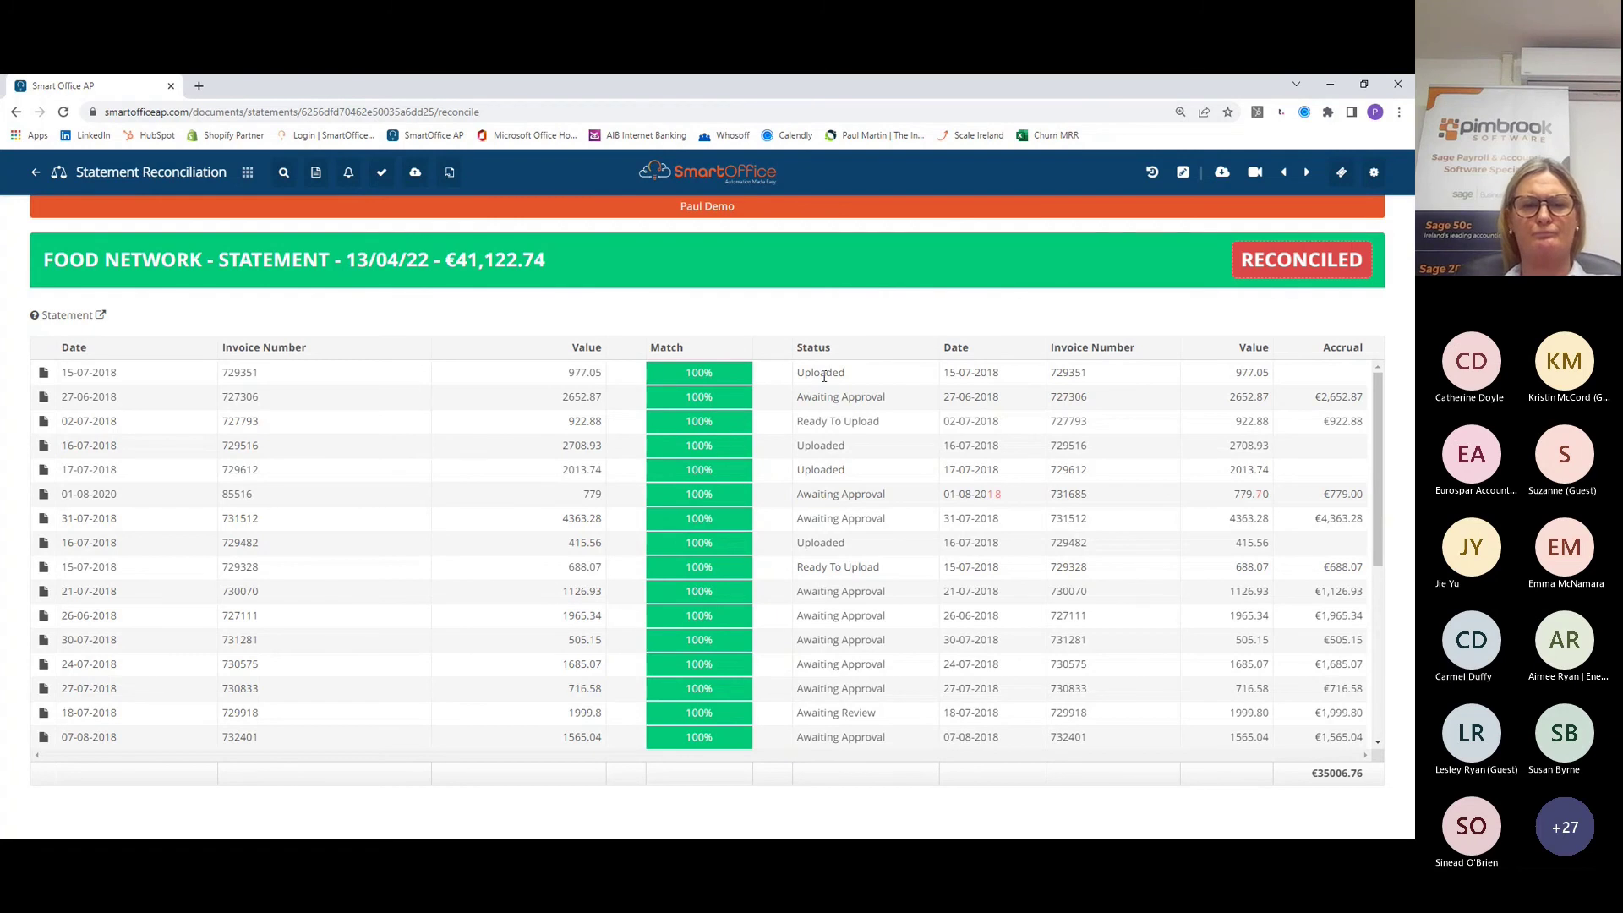
drag(803, 376, 877, 551)
click(894, 554)
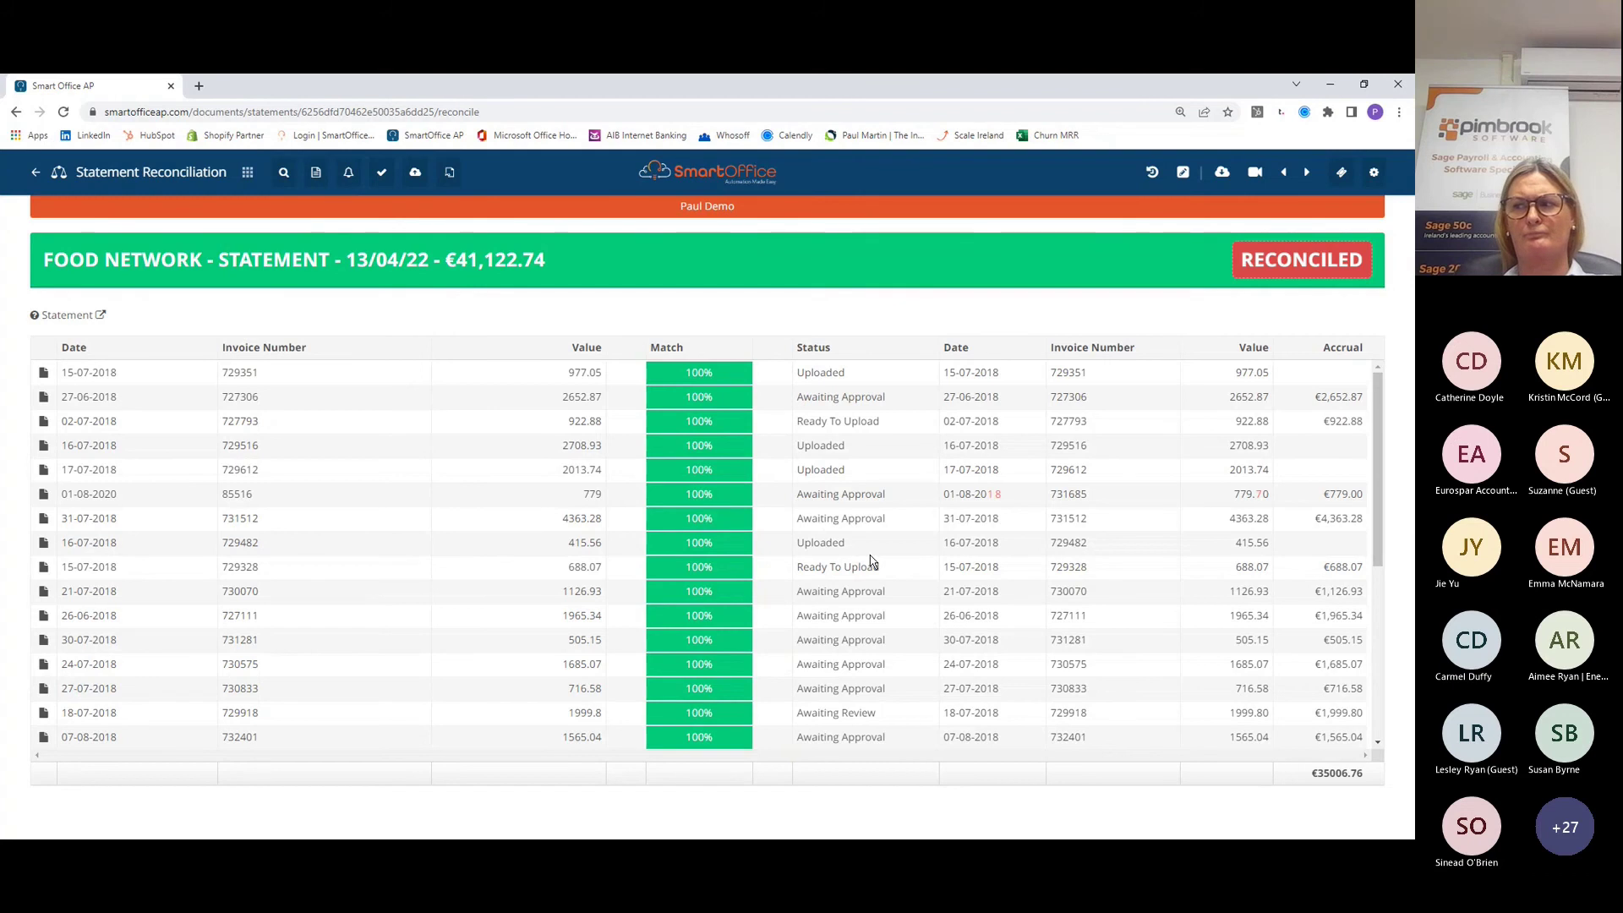
scroll(873, 560, down, 4)
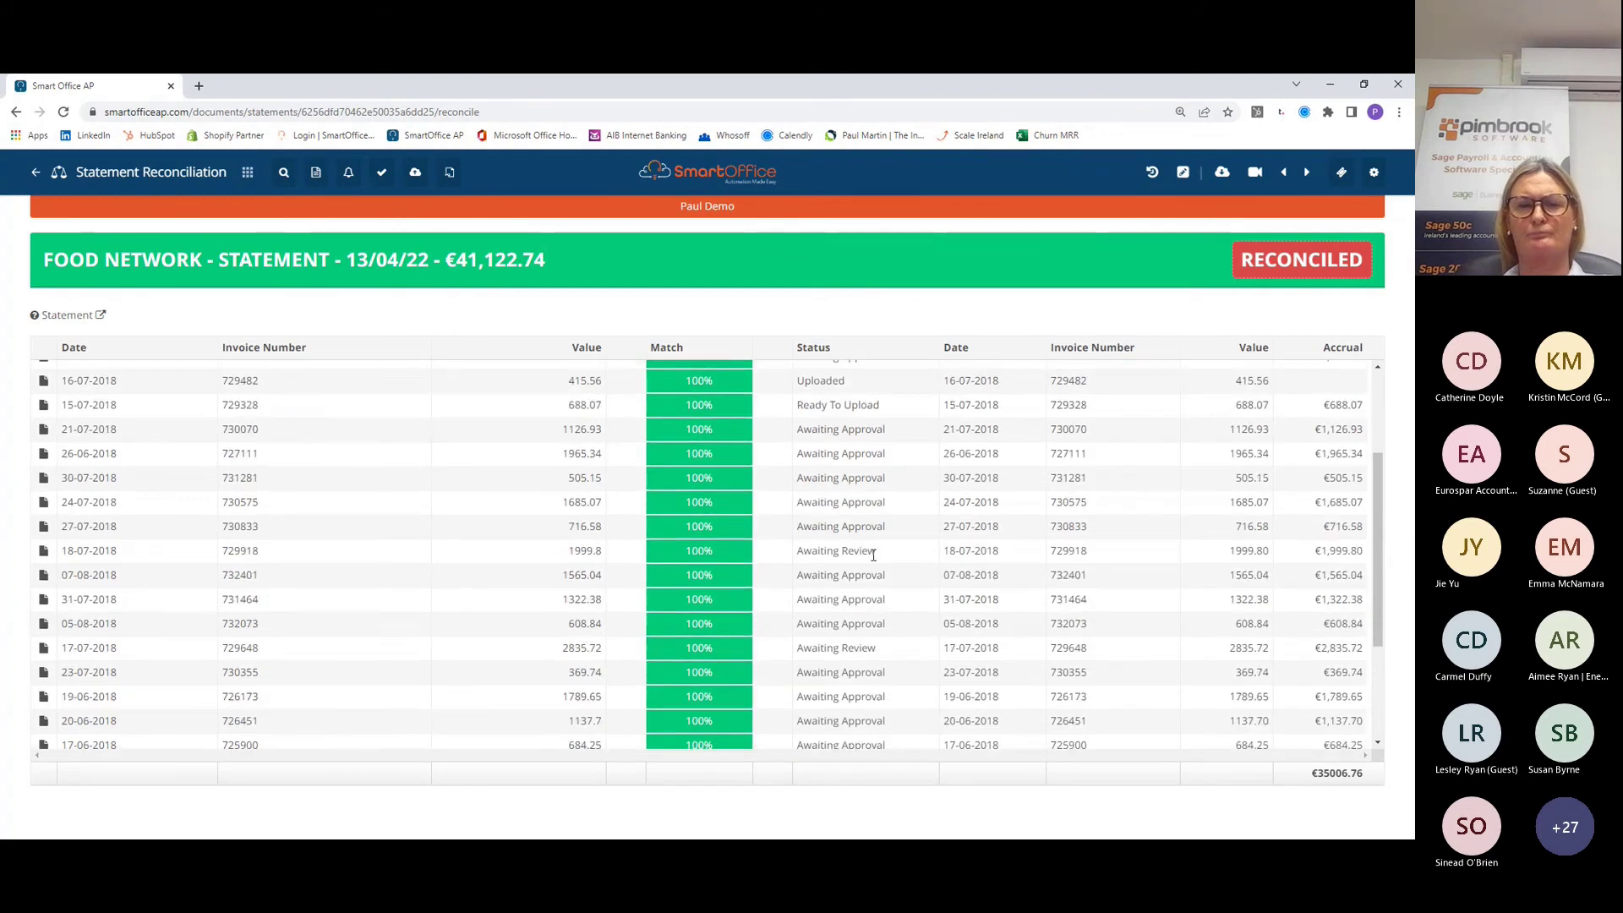
scroll(873, 560, down, 1)
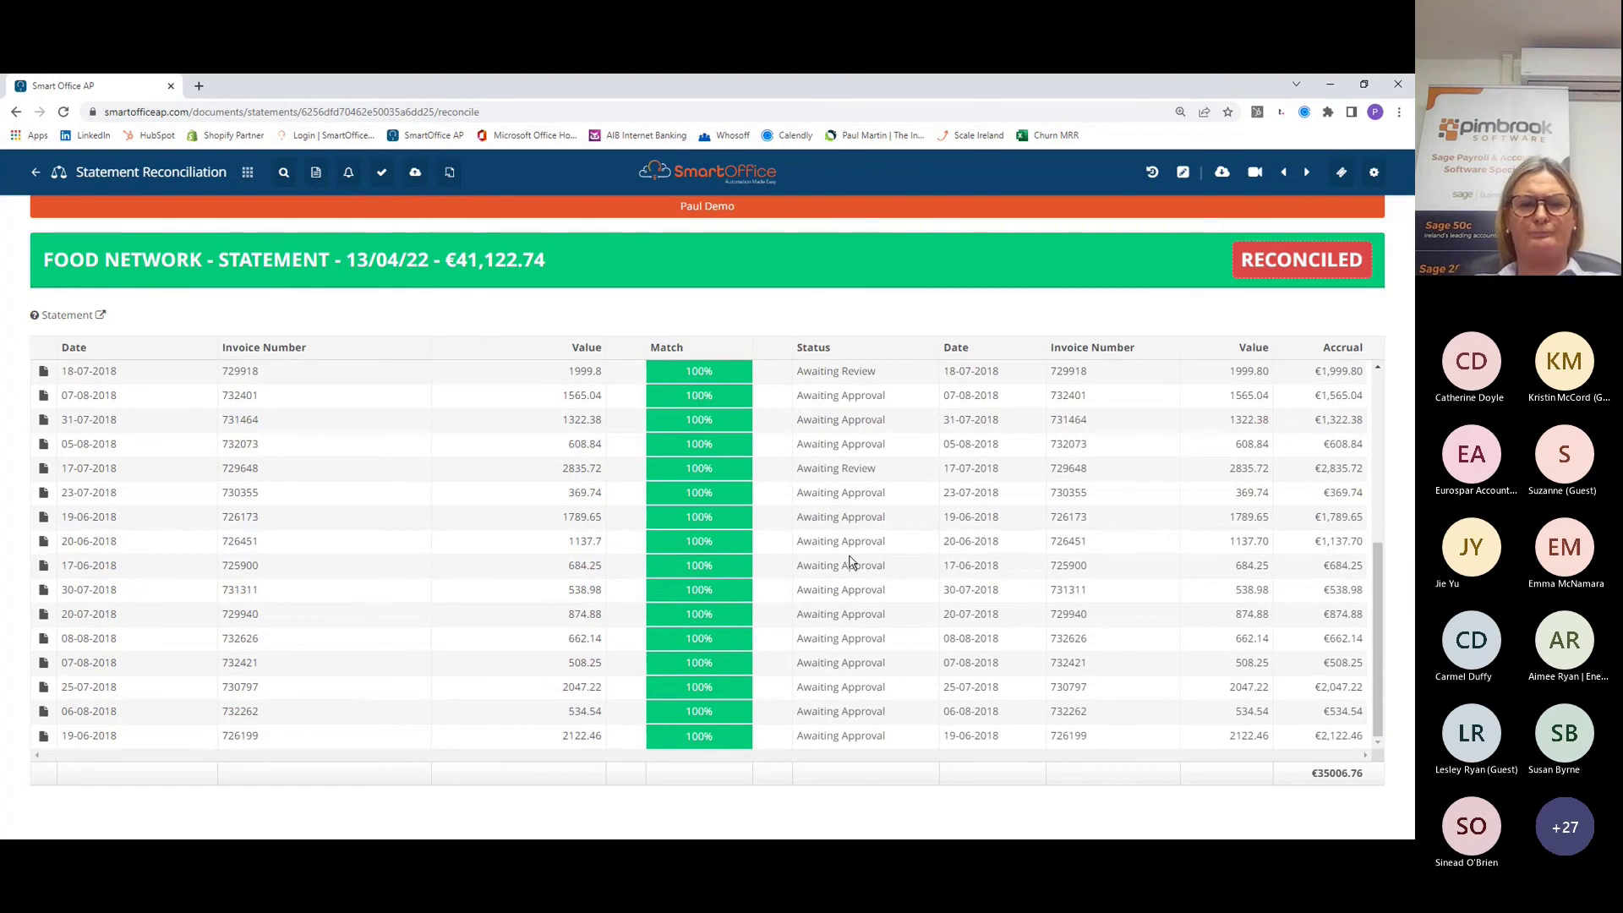
scroll(850, 562, up, 5)
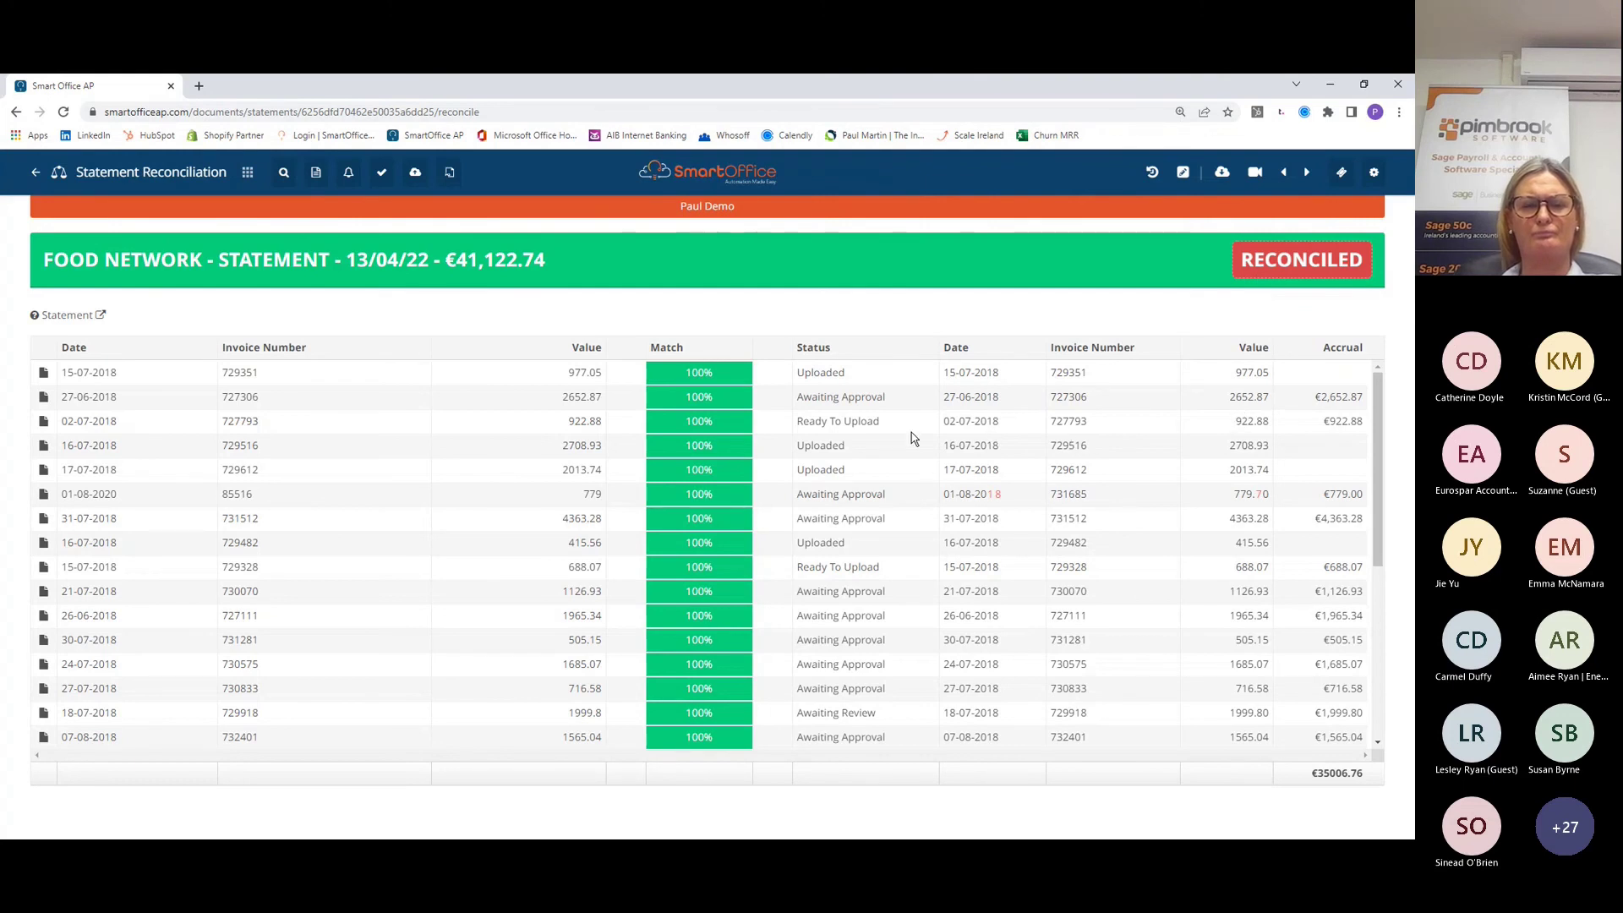
Step: Open Food Network invoice 729612 (PO 218884, €2,013.74) and scroll through its lines and price-watch log
click(44, 470)
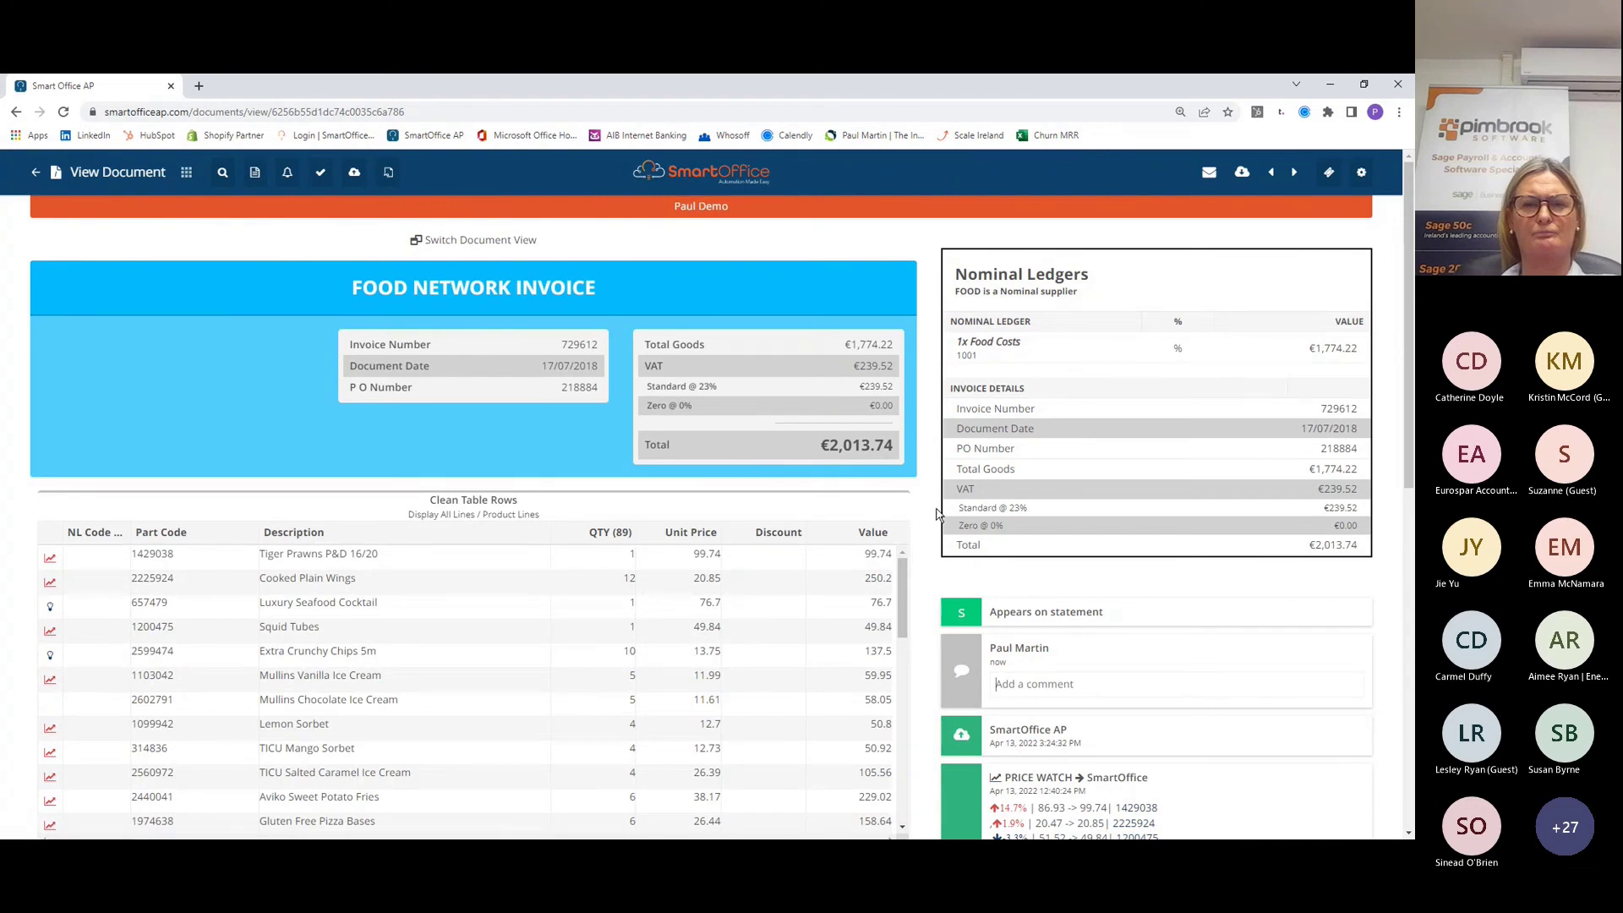
scroll(1041, 529, down, 3)
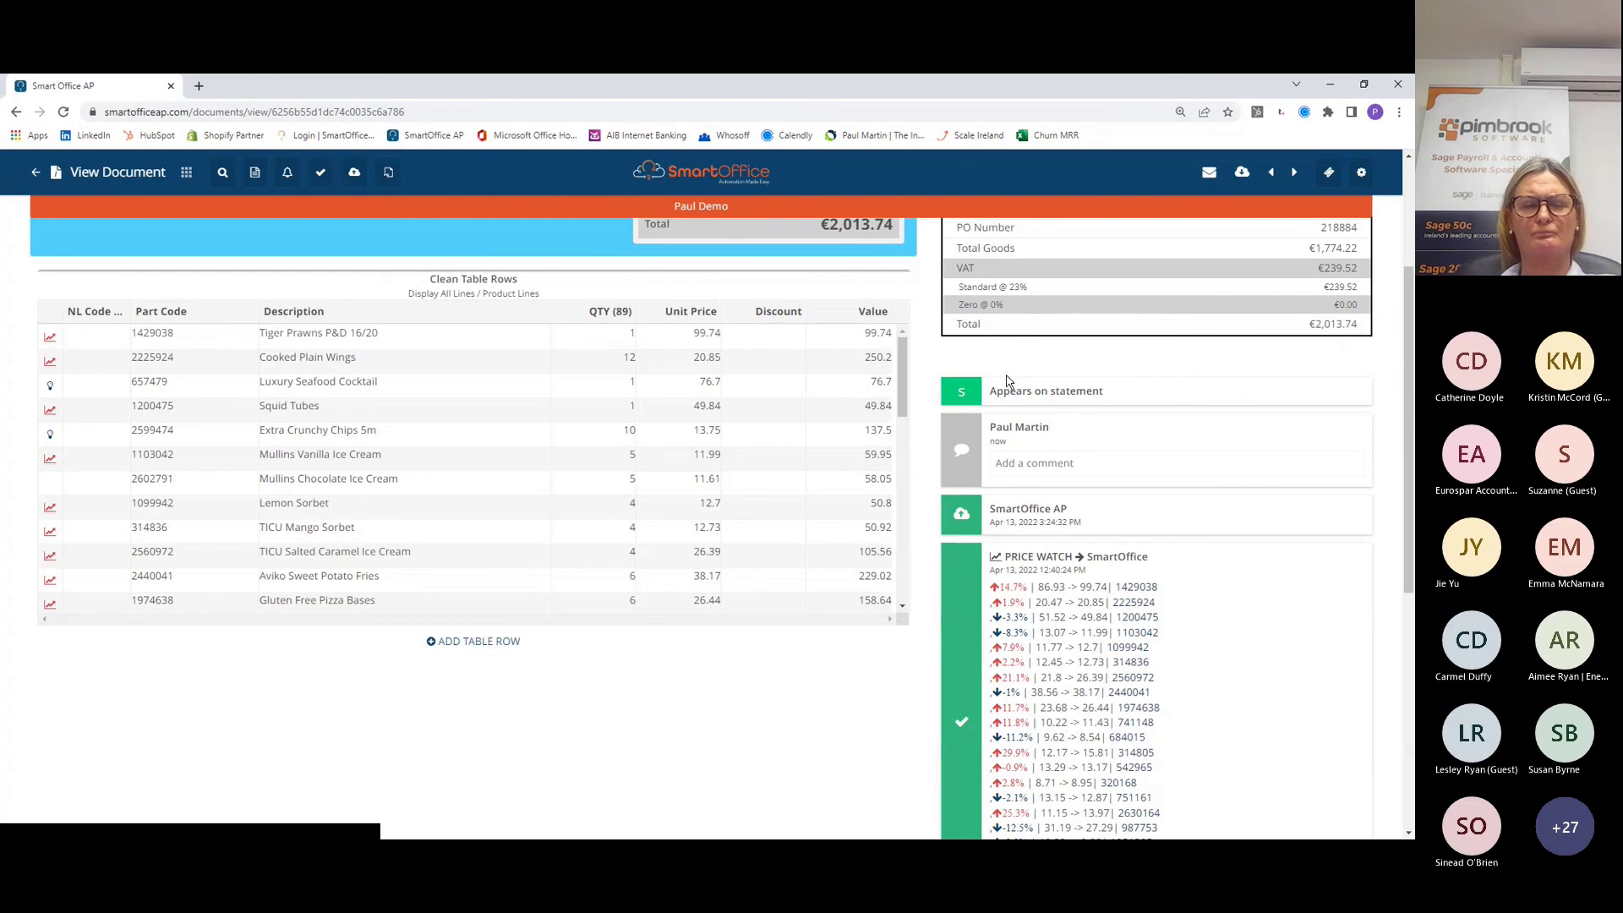
click(1012, 461)
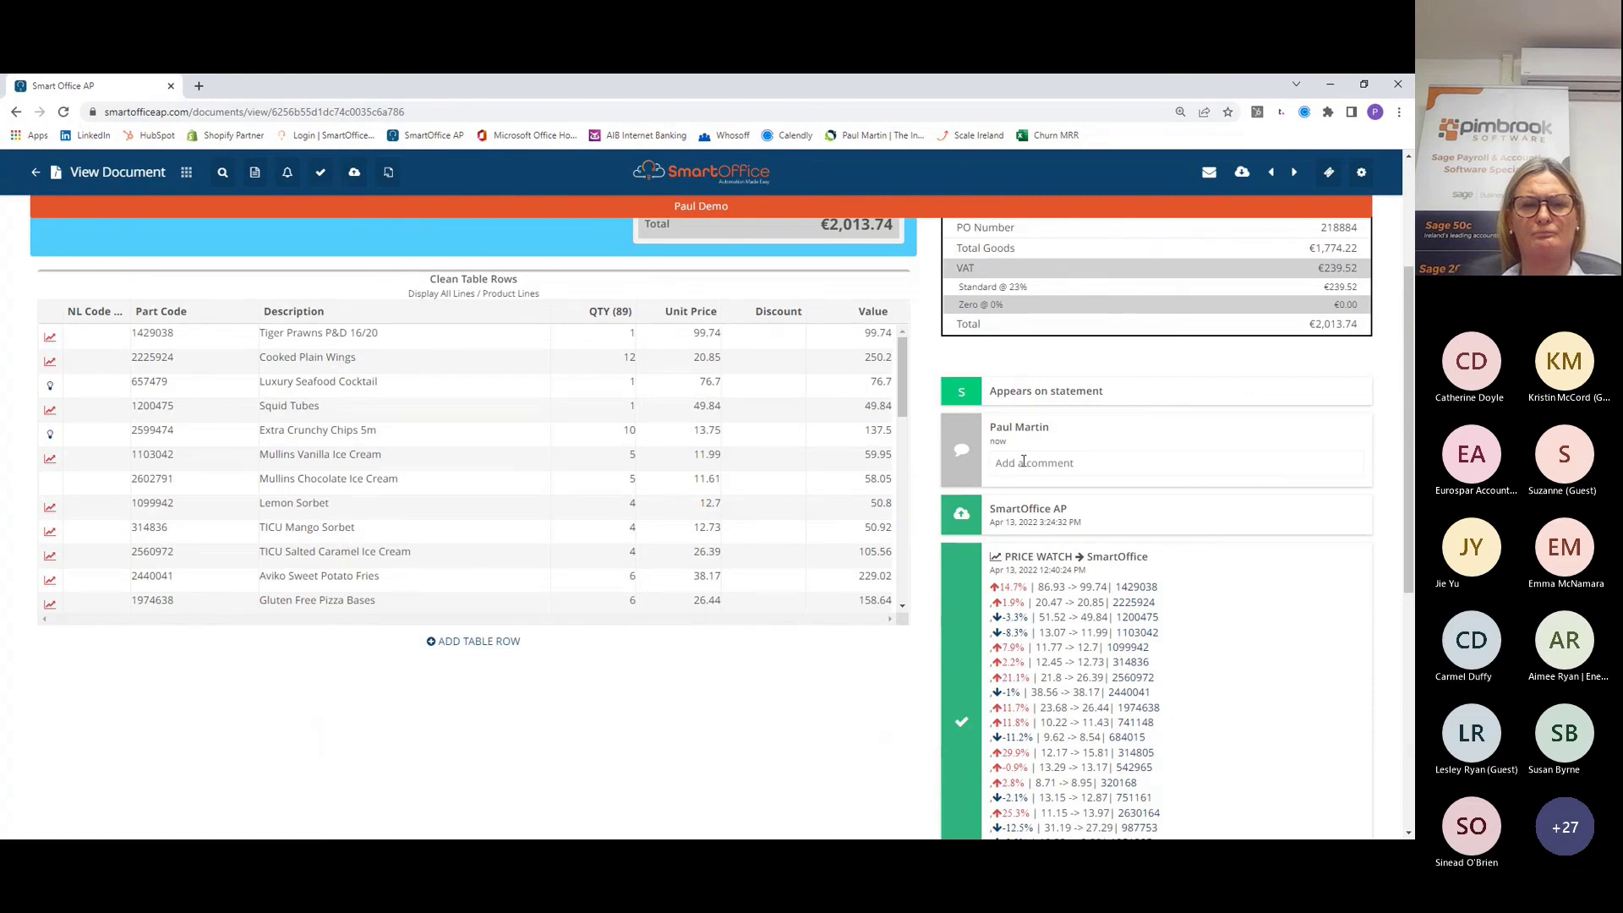
scroll(1030, 525, down, 2)
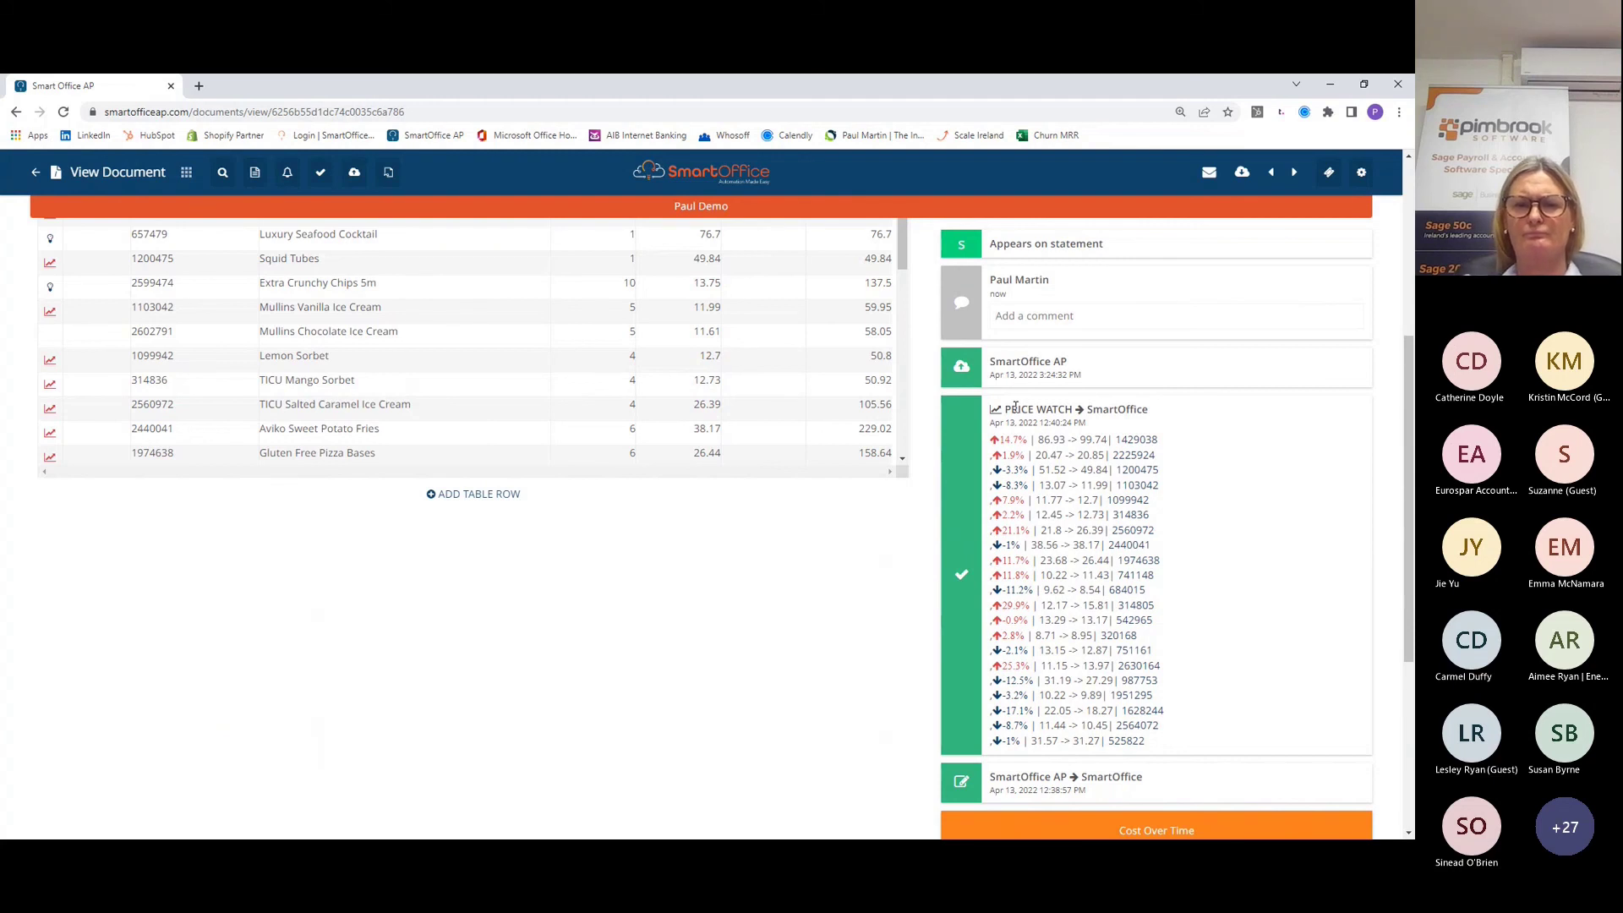
scroll(270, 372, up, 1)
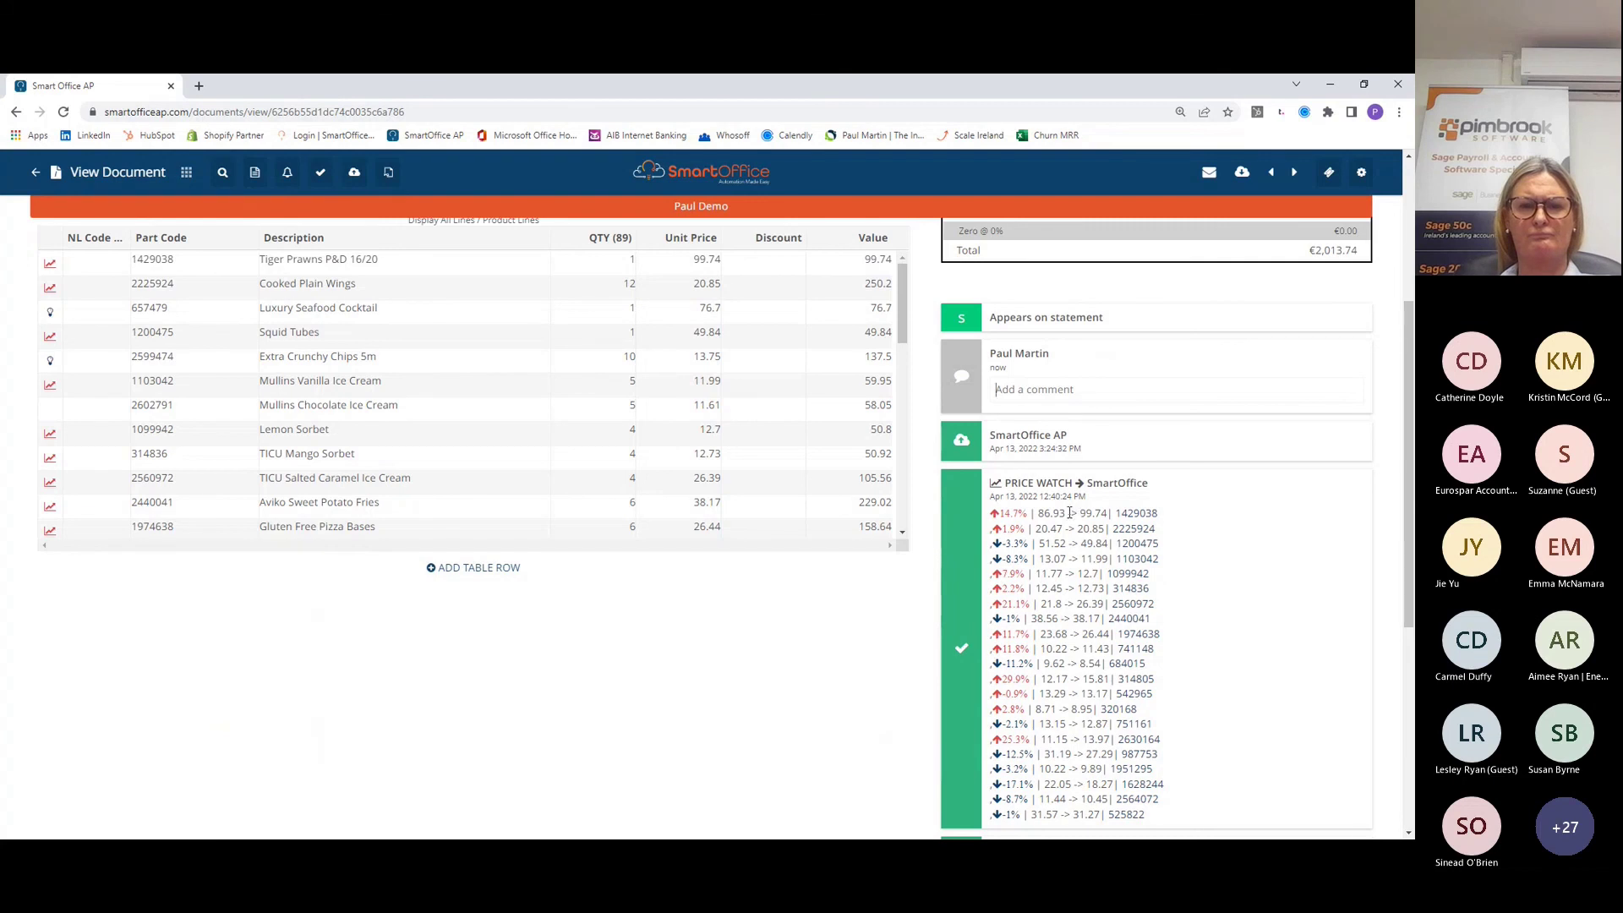
scroll(1048, 559, down, 1)
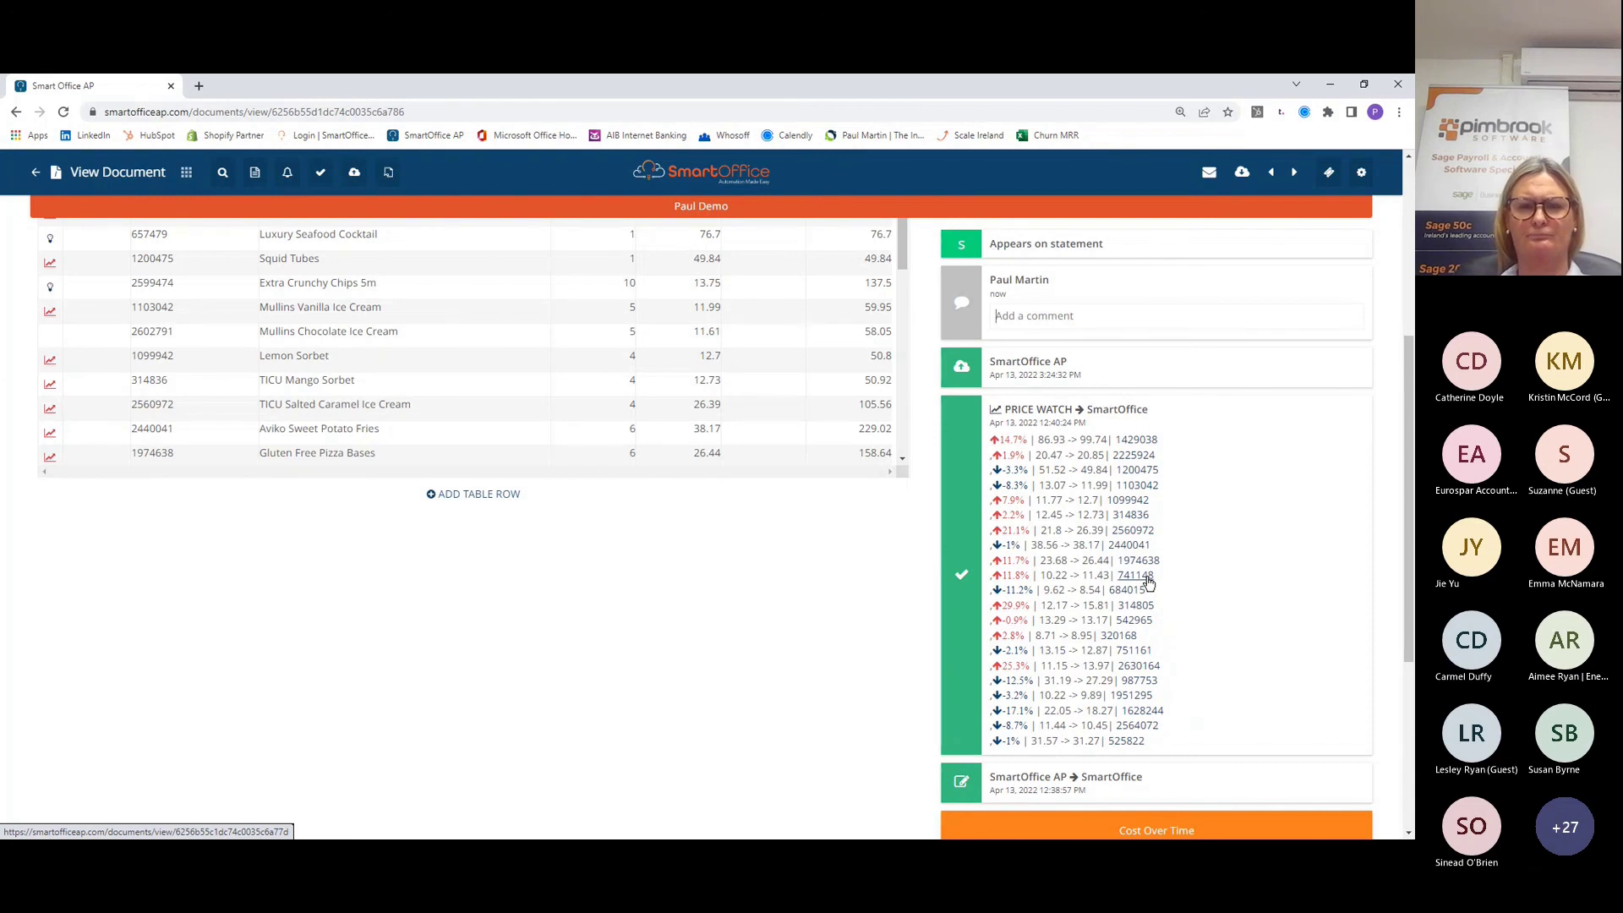
scroll(1148, 583, up, 2)
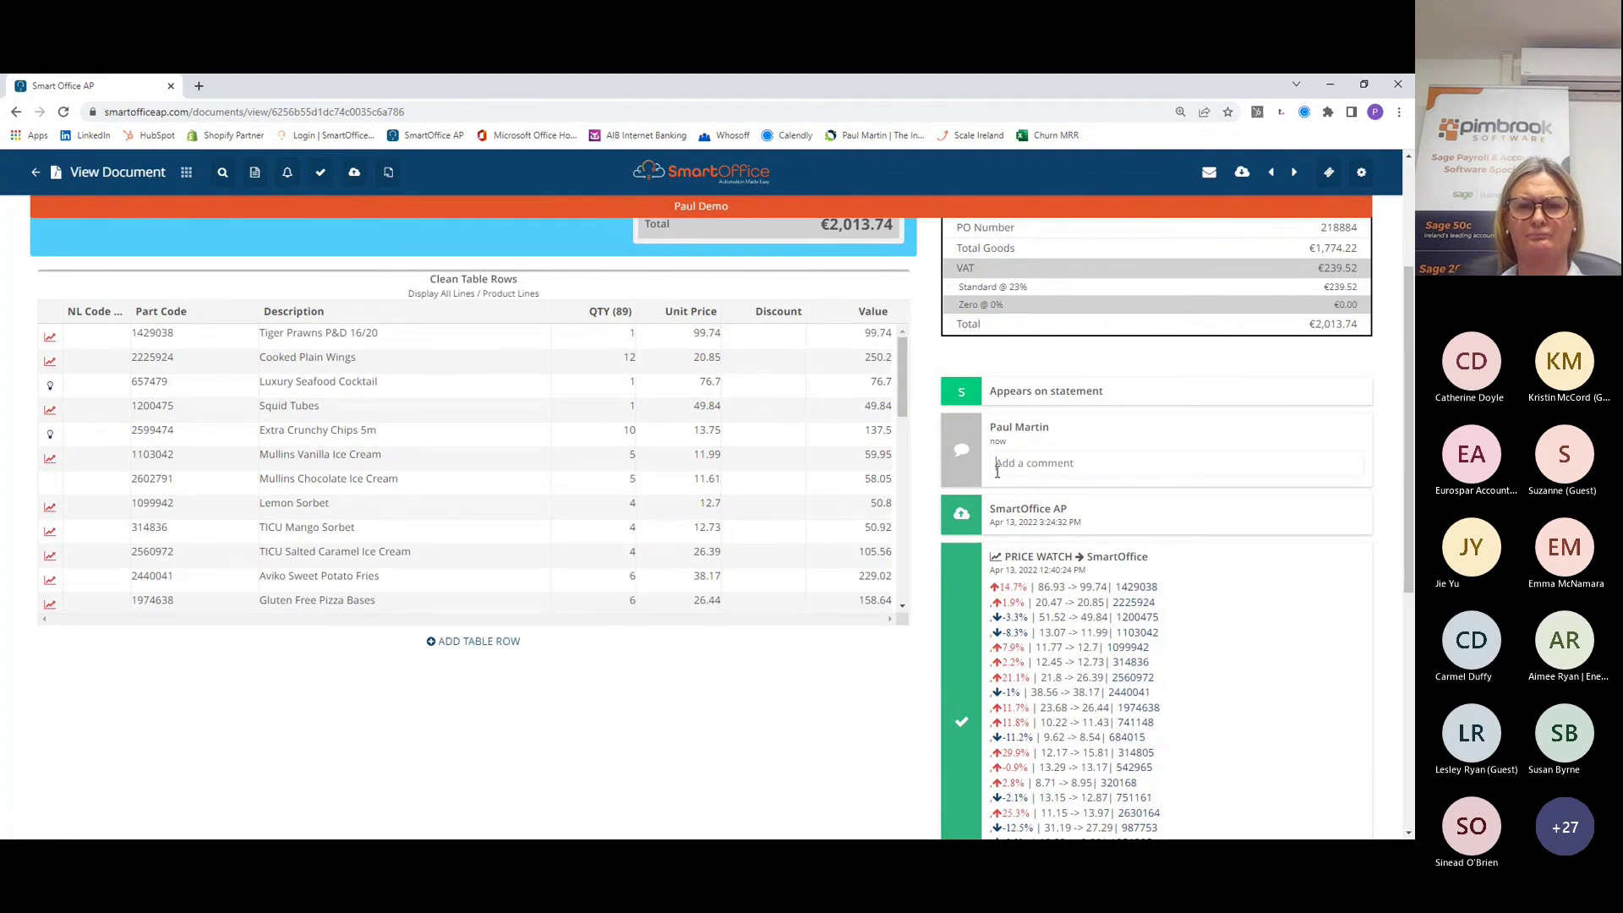
Step: Go back from invoice 729612 to the SmartOffice AP dashboard with Alt+Left
key(alt+Left)
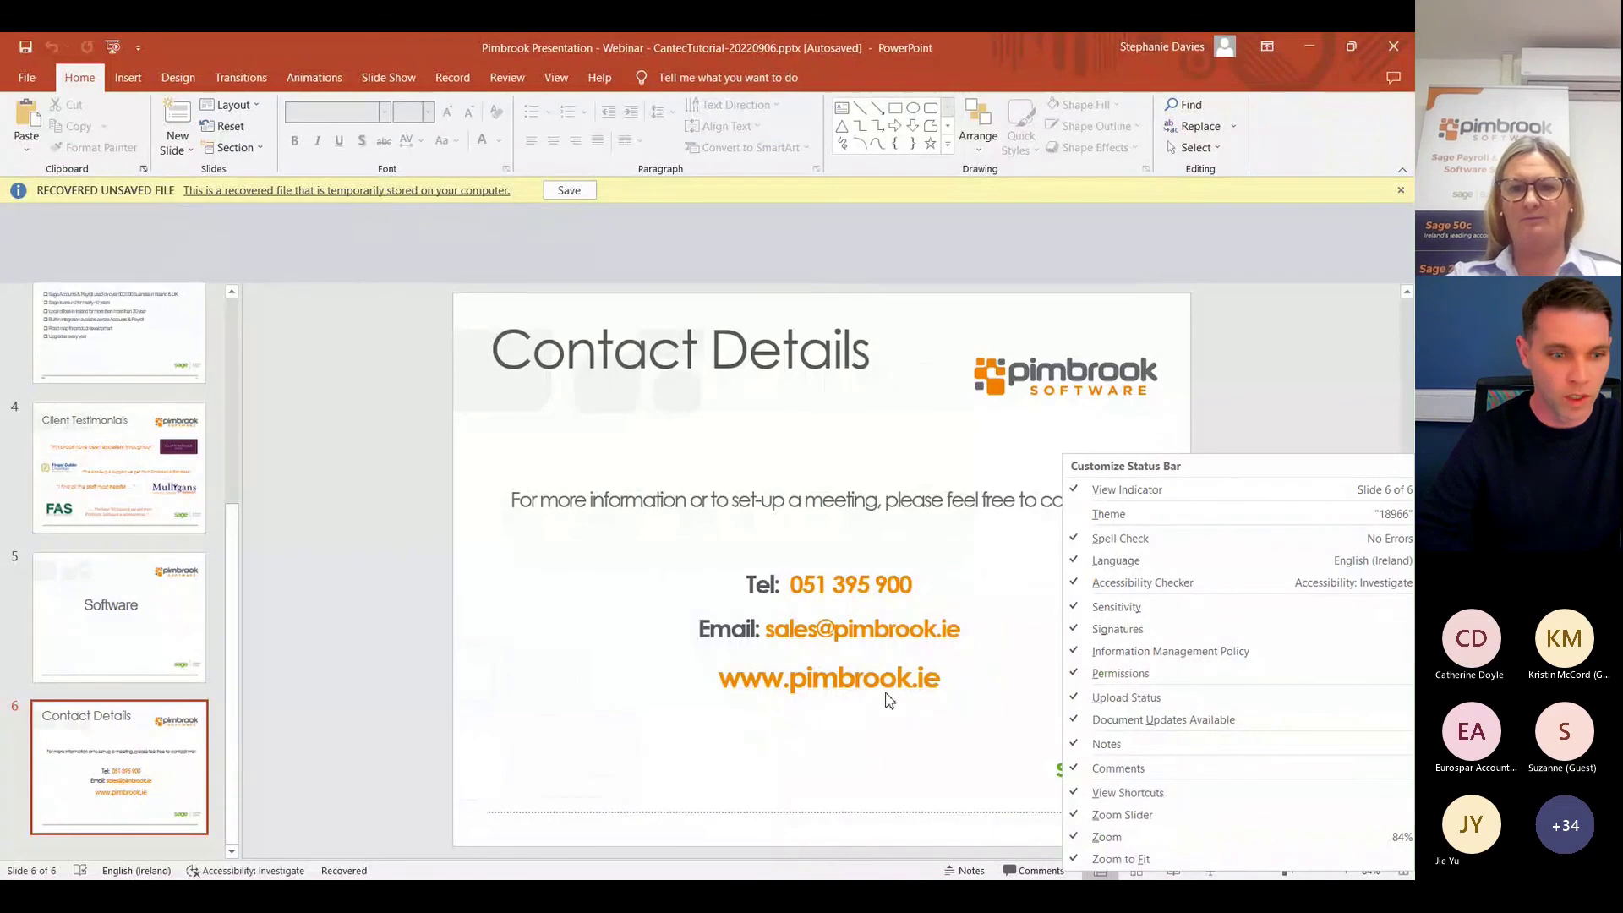
Step: Dismiss PowerPoint's Customize Status Bar menu on the Contact Details slide
click(888, 736)
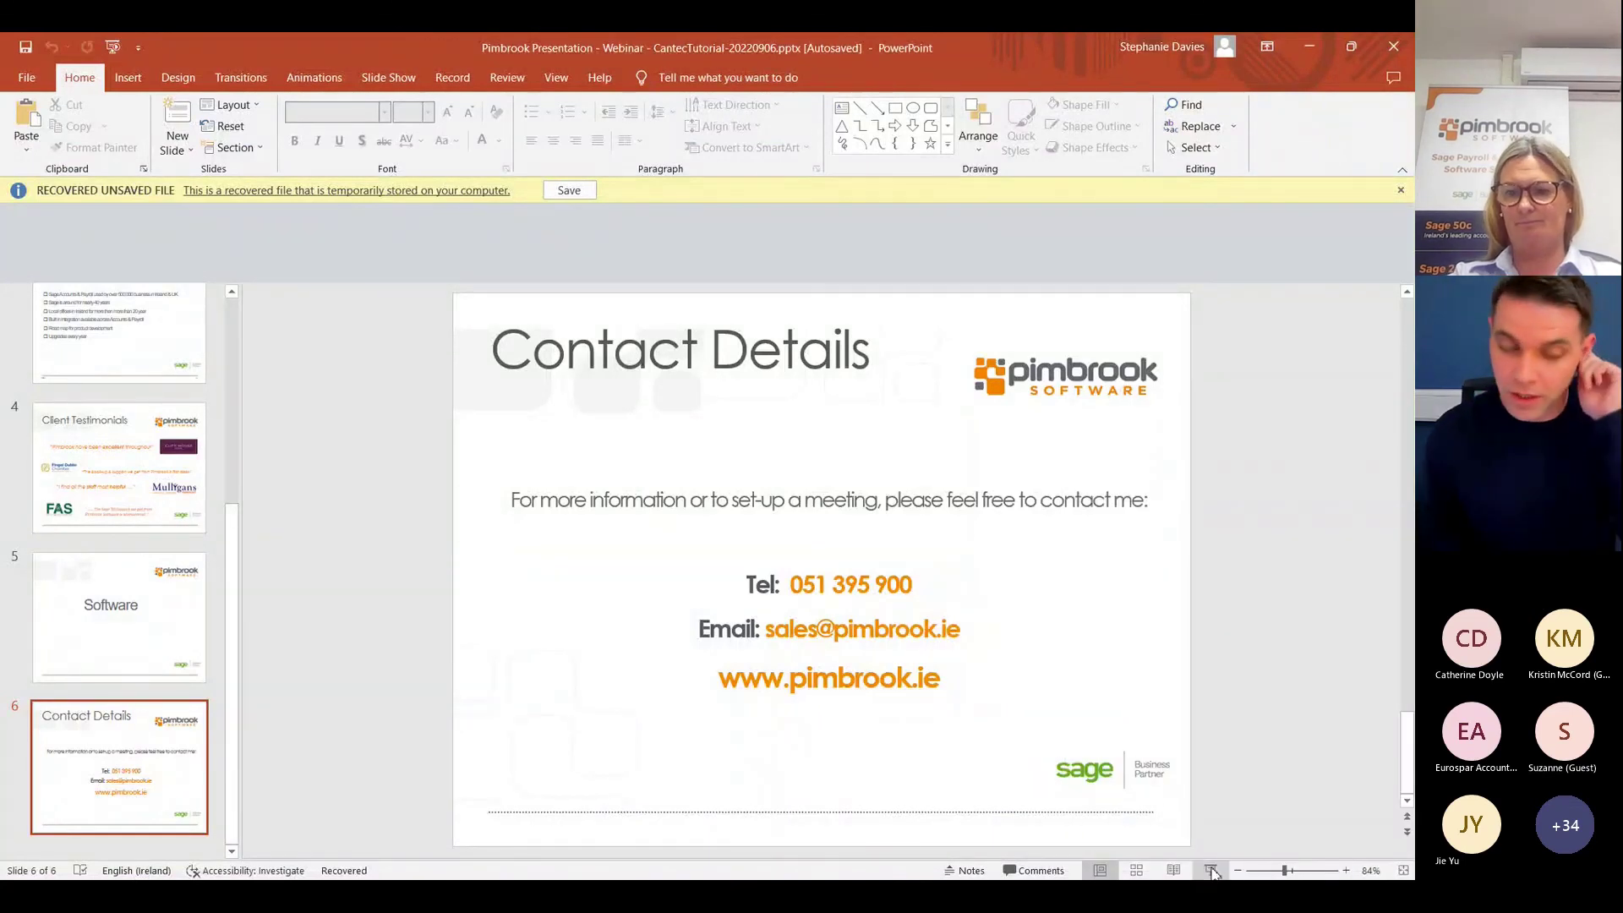